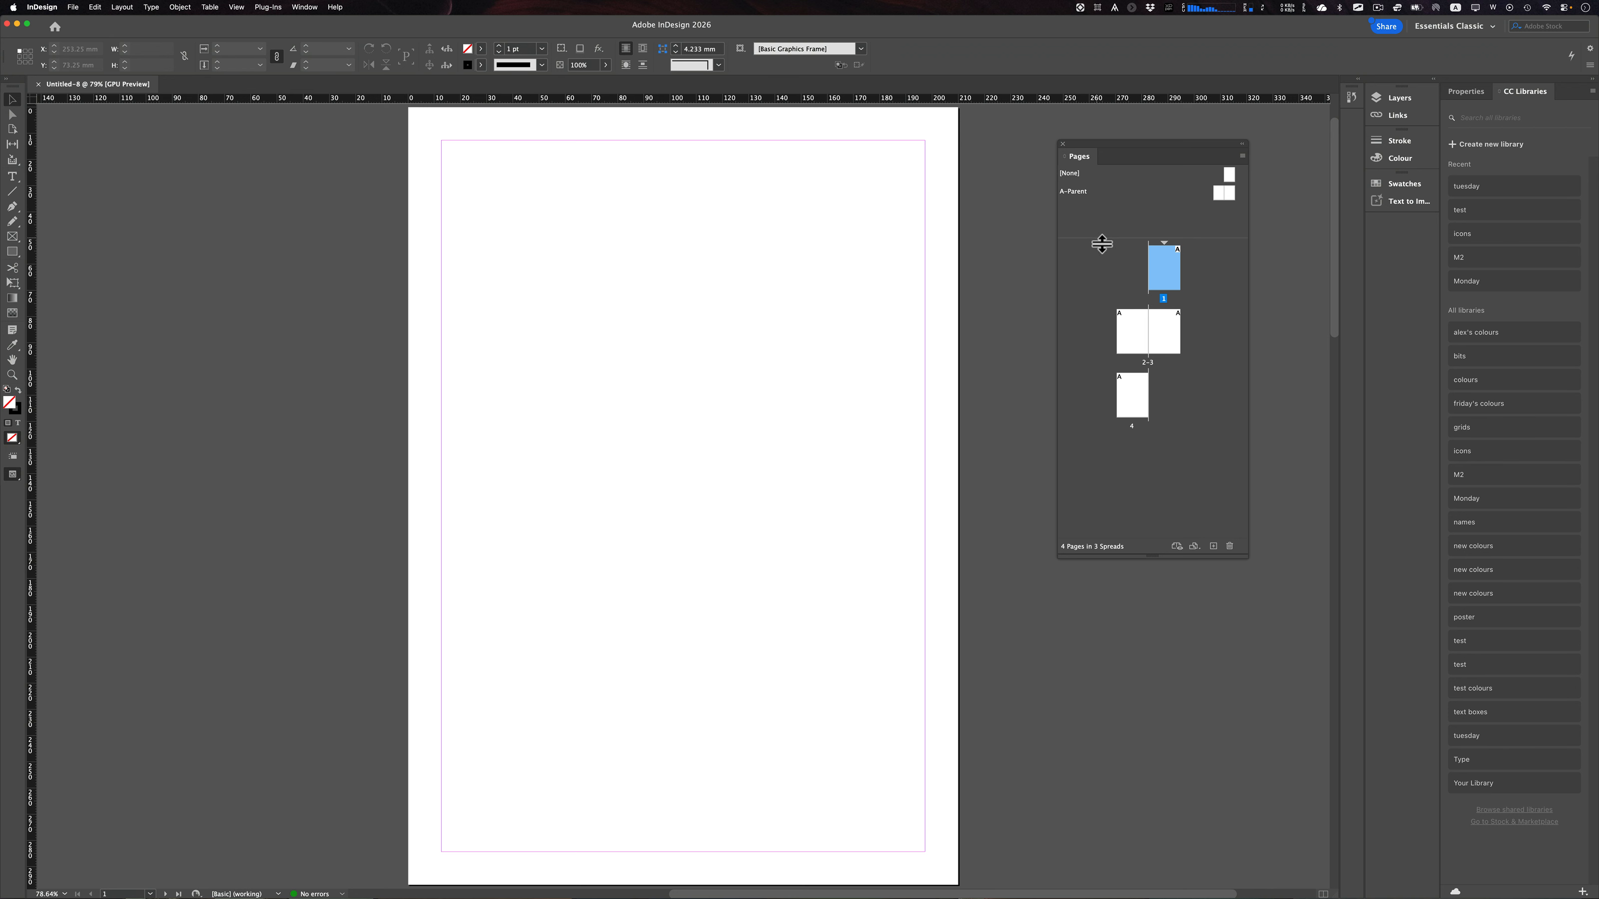
Enlarge the Pages panel and its parent-page area, and open the A-Parent spread for editing.
left_click_drag(1099, 242, 1098, 258)
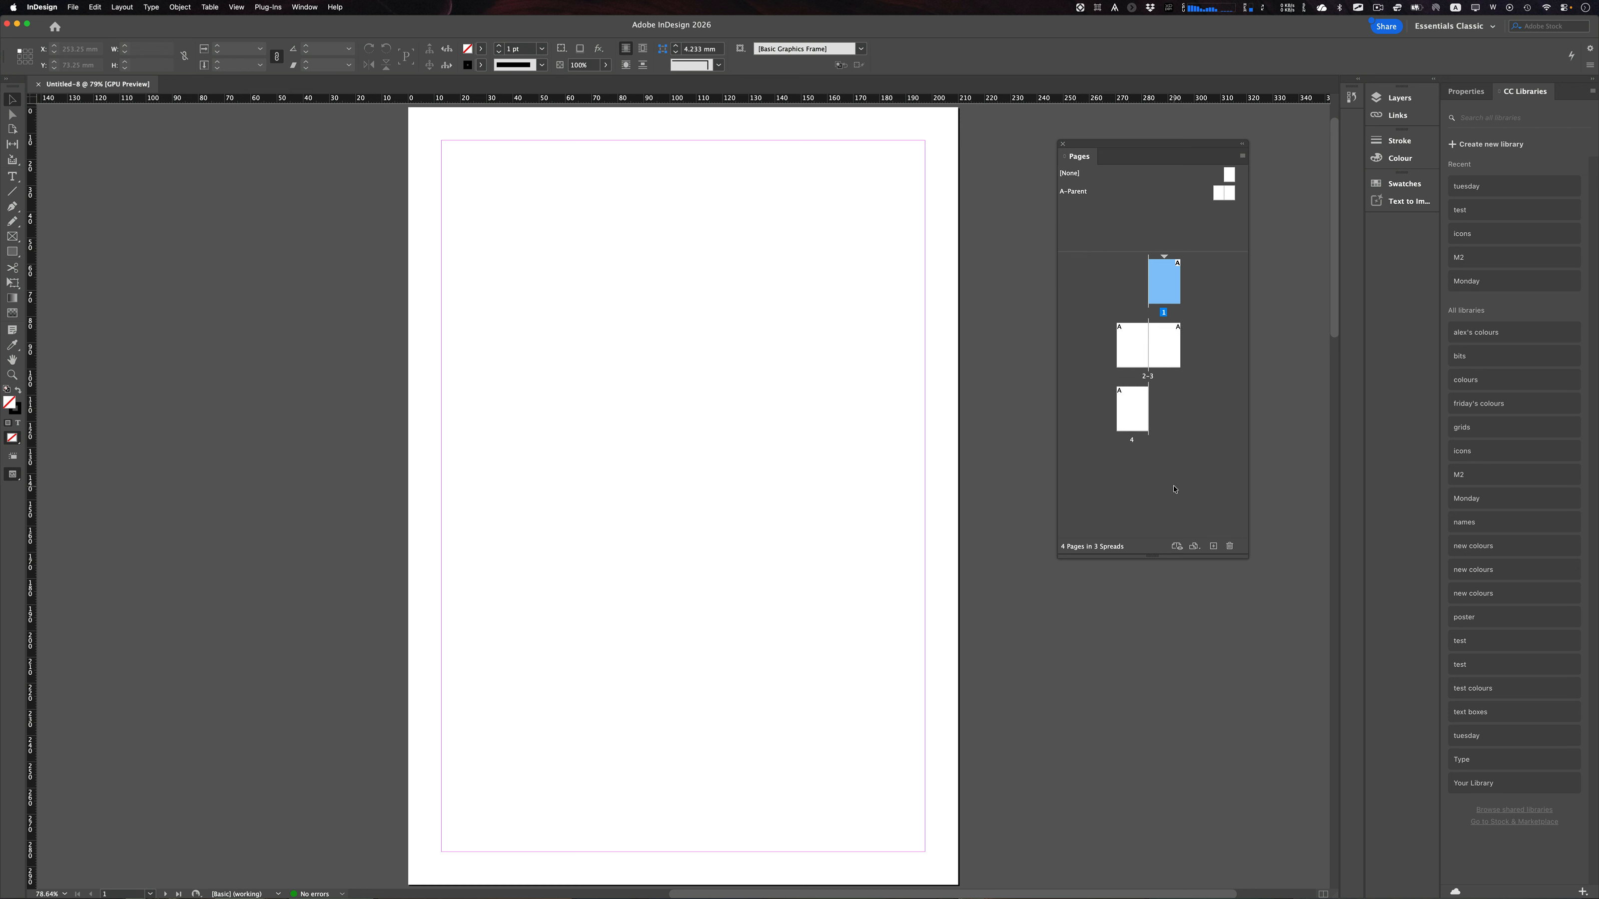
left_click_drag(1166, 562, 1165, 663)
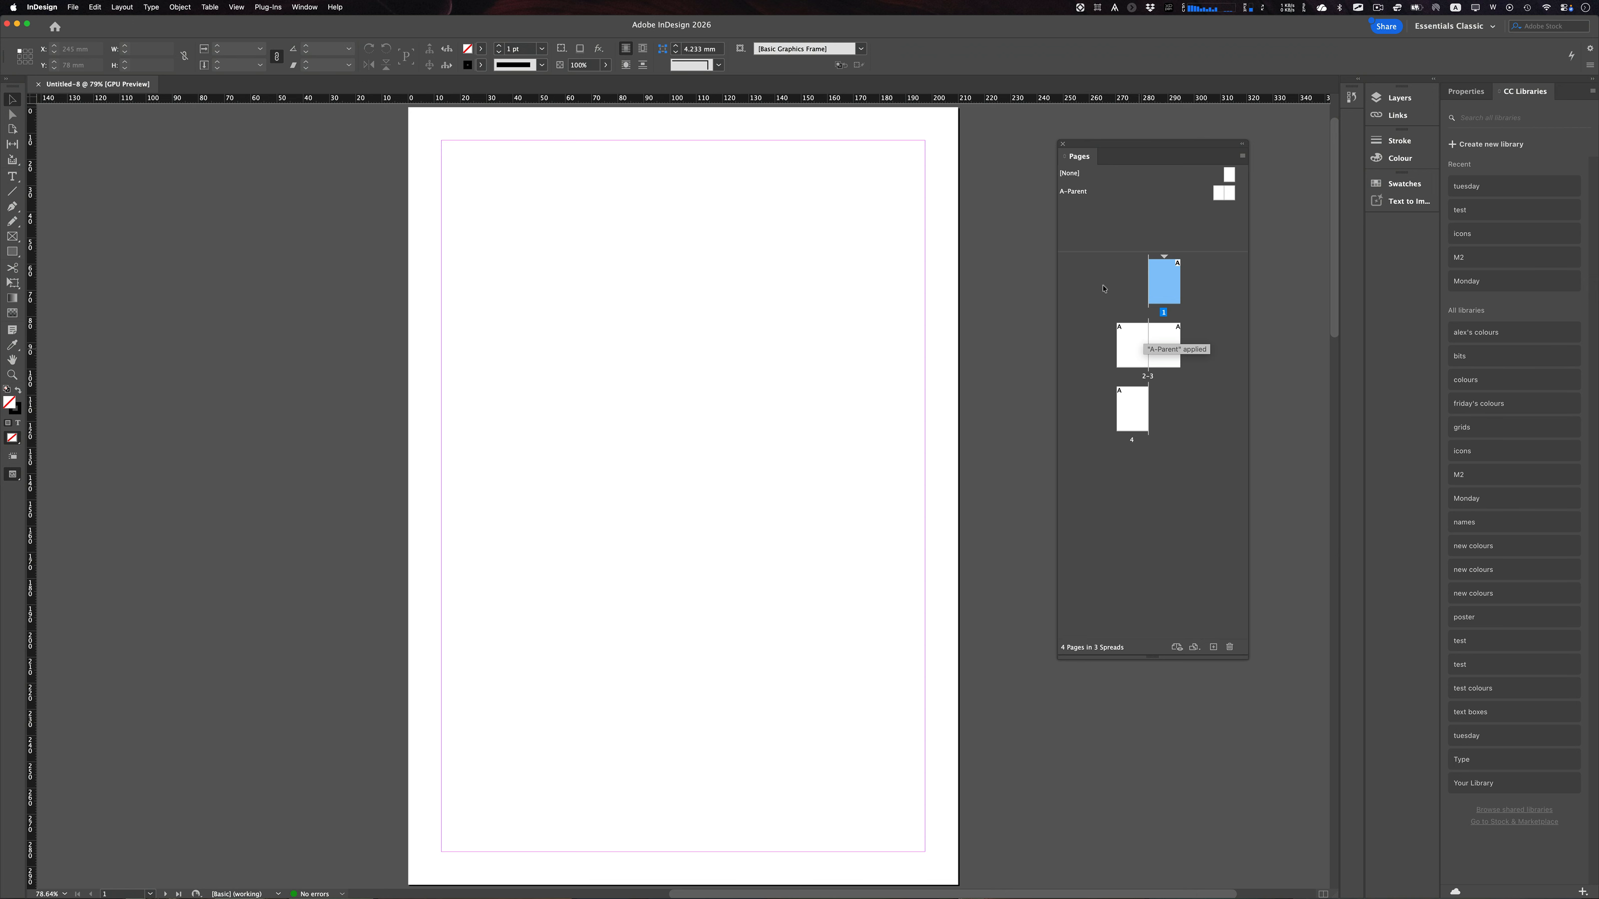
double_click(1076, 194)
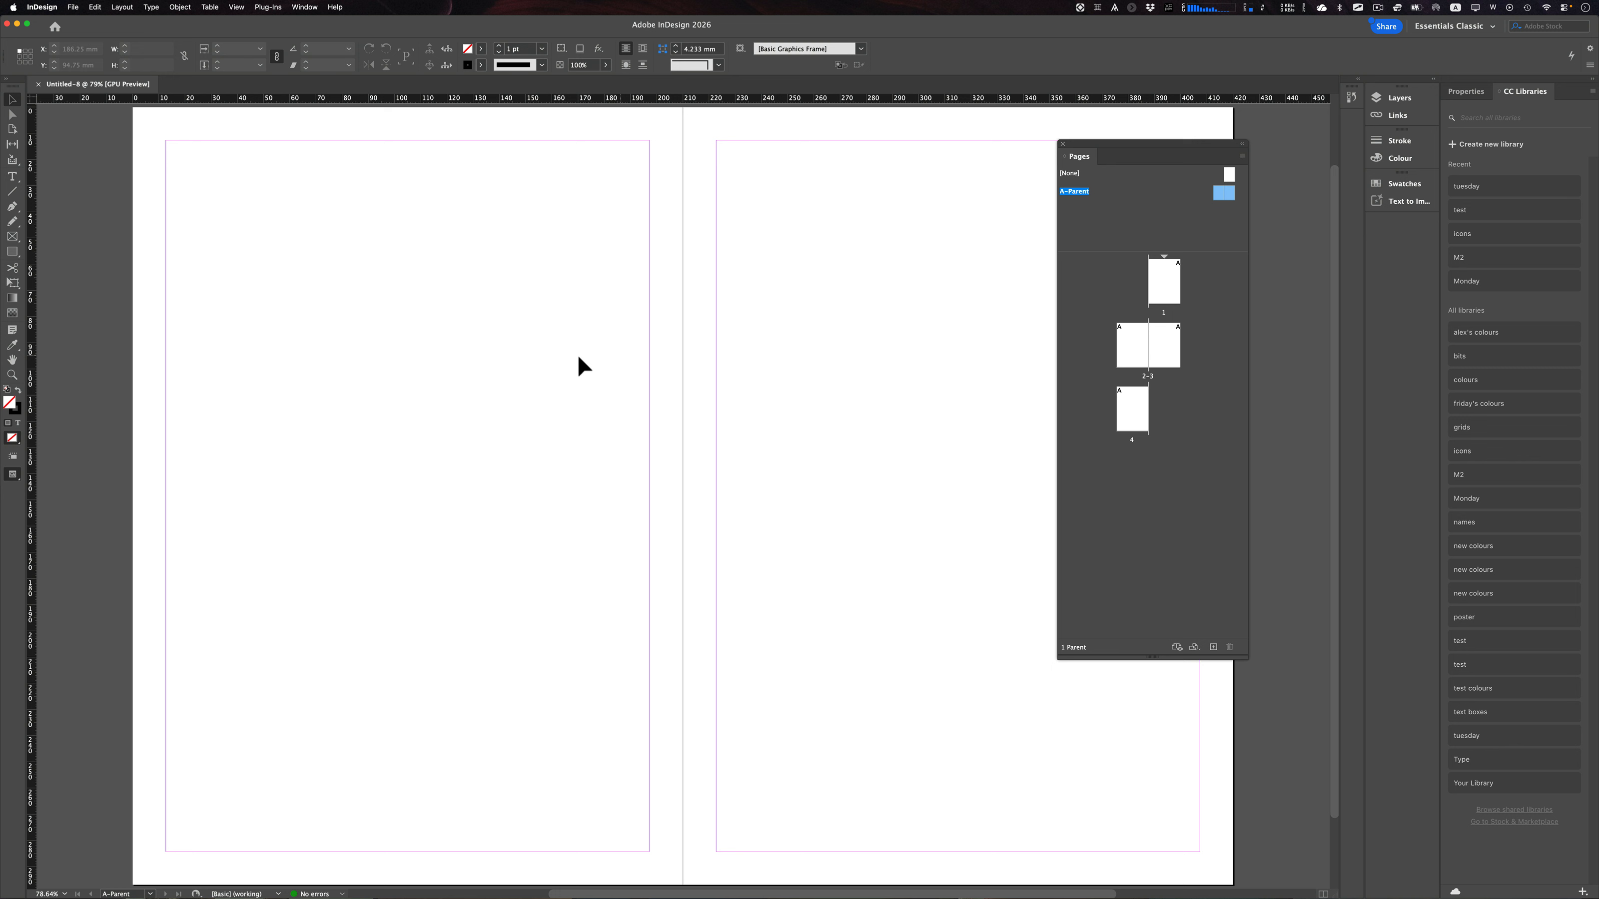
Draw a frame about 20.5 × 19 mm in the top-left corner of A-Parent's left page and fill it green.
left_click(12, 237)
left_click_drag(135, 111, 187, 156)
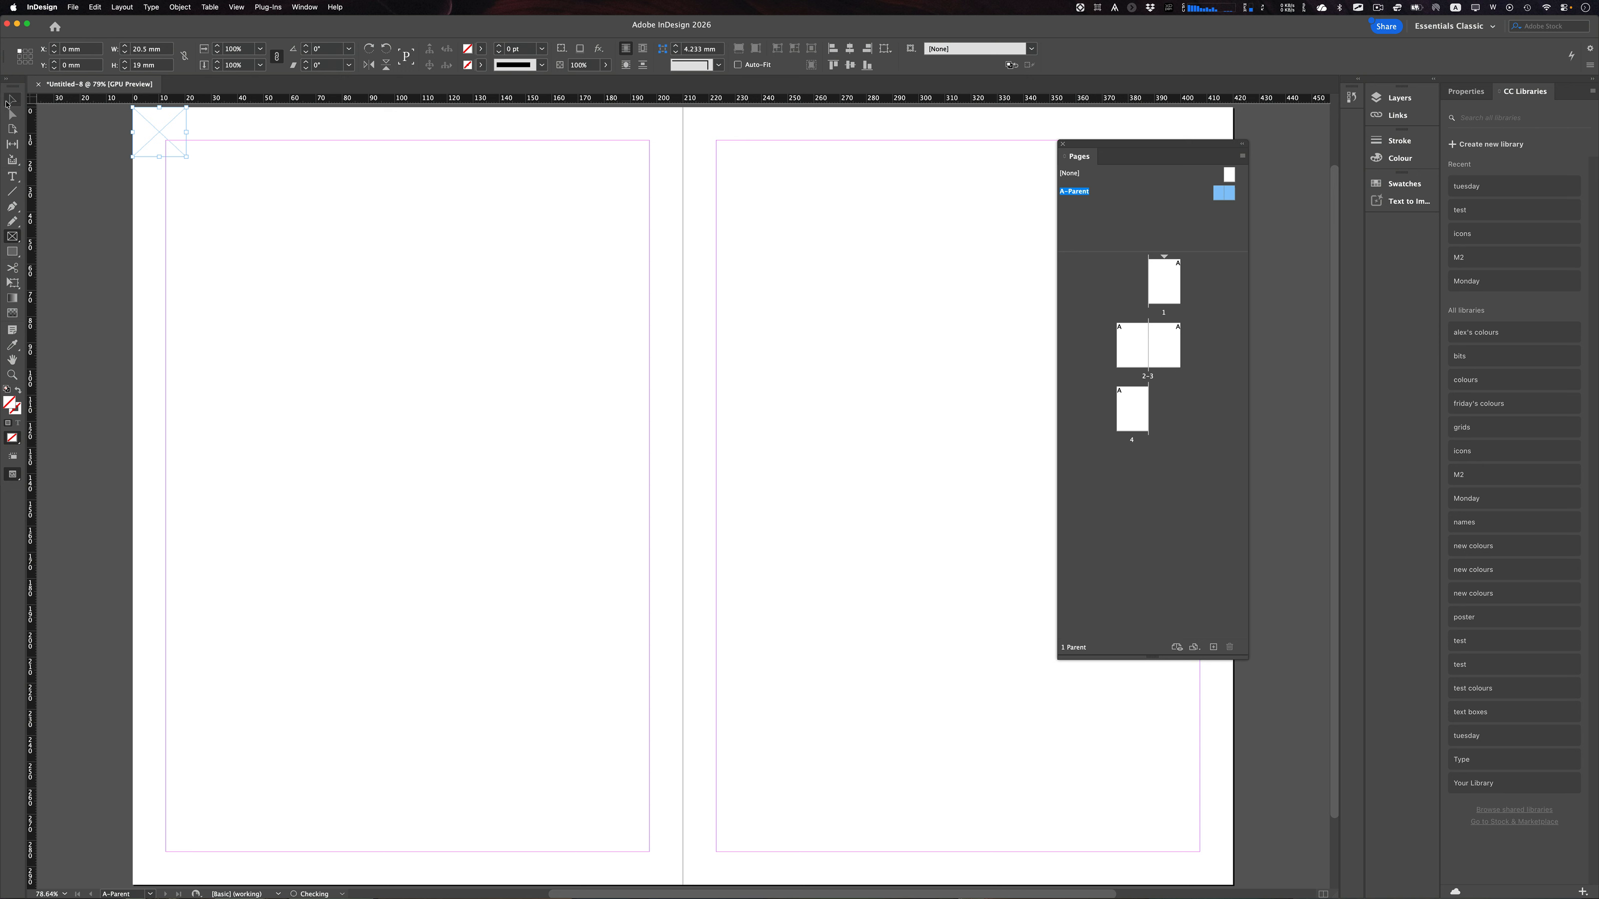
left_click(9, 101)
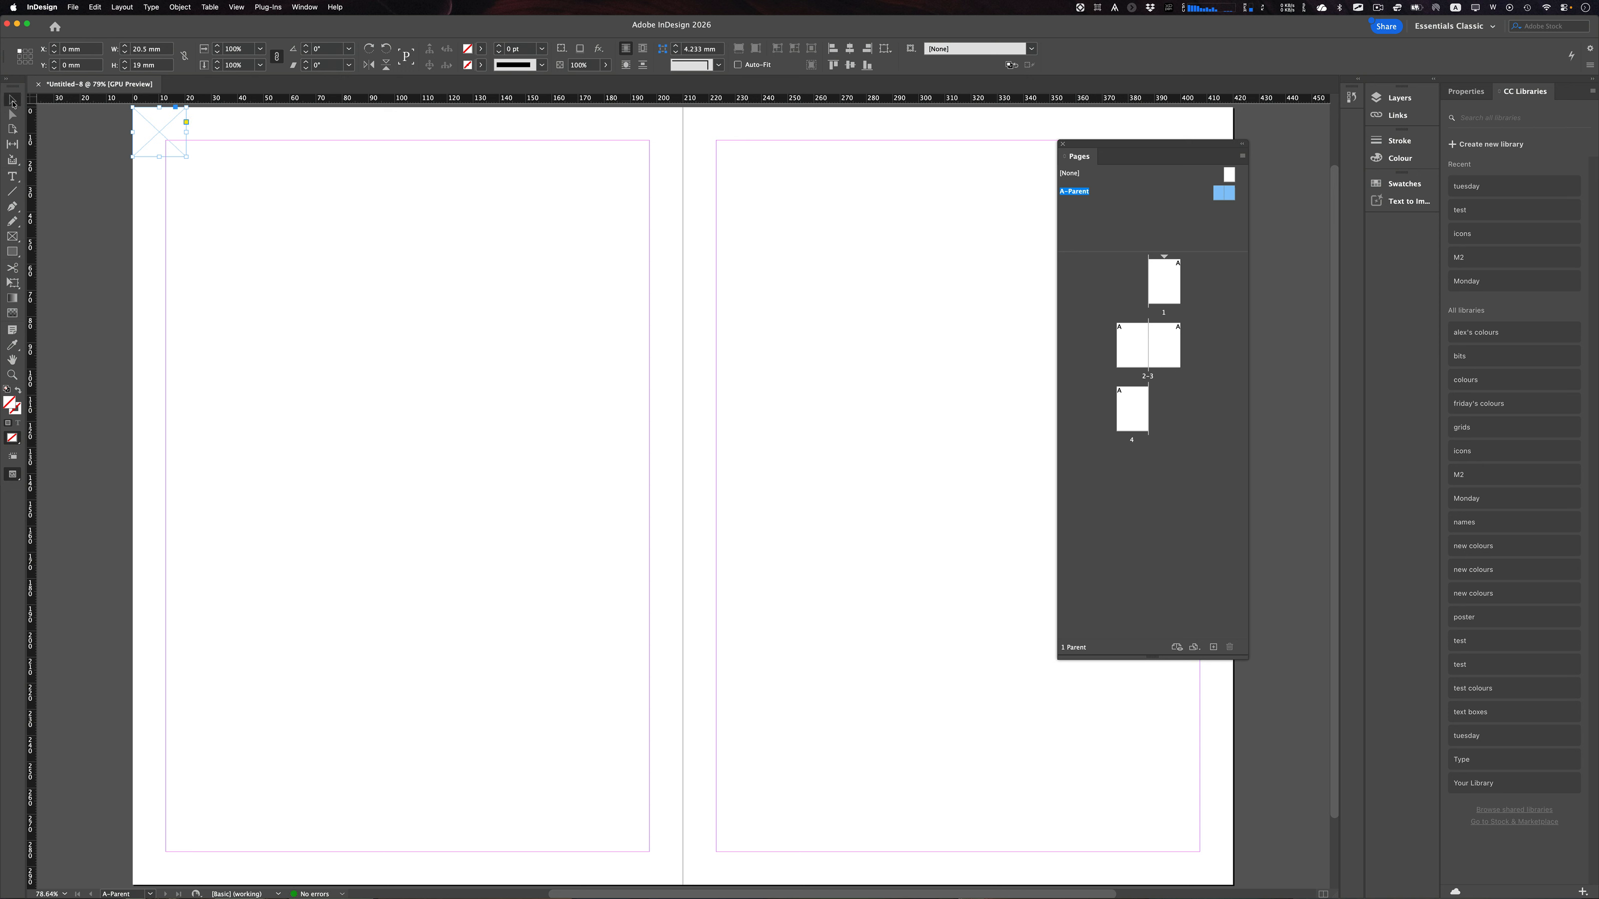
double_click(9, 405)
left_click(676, 397)
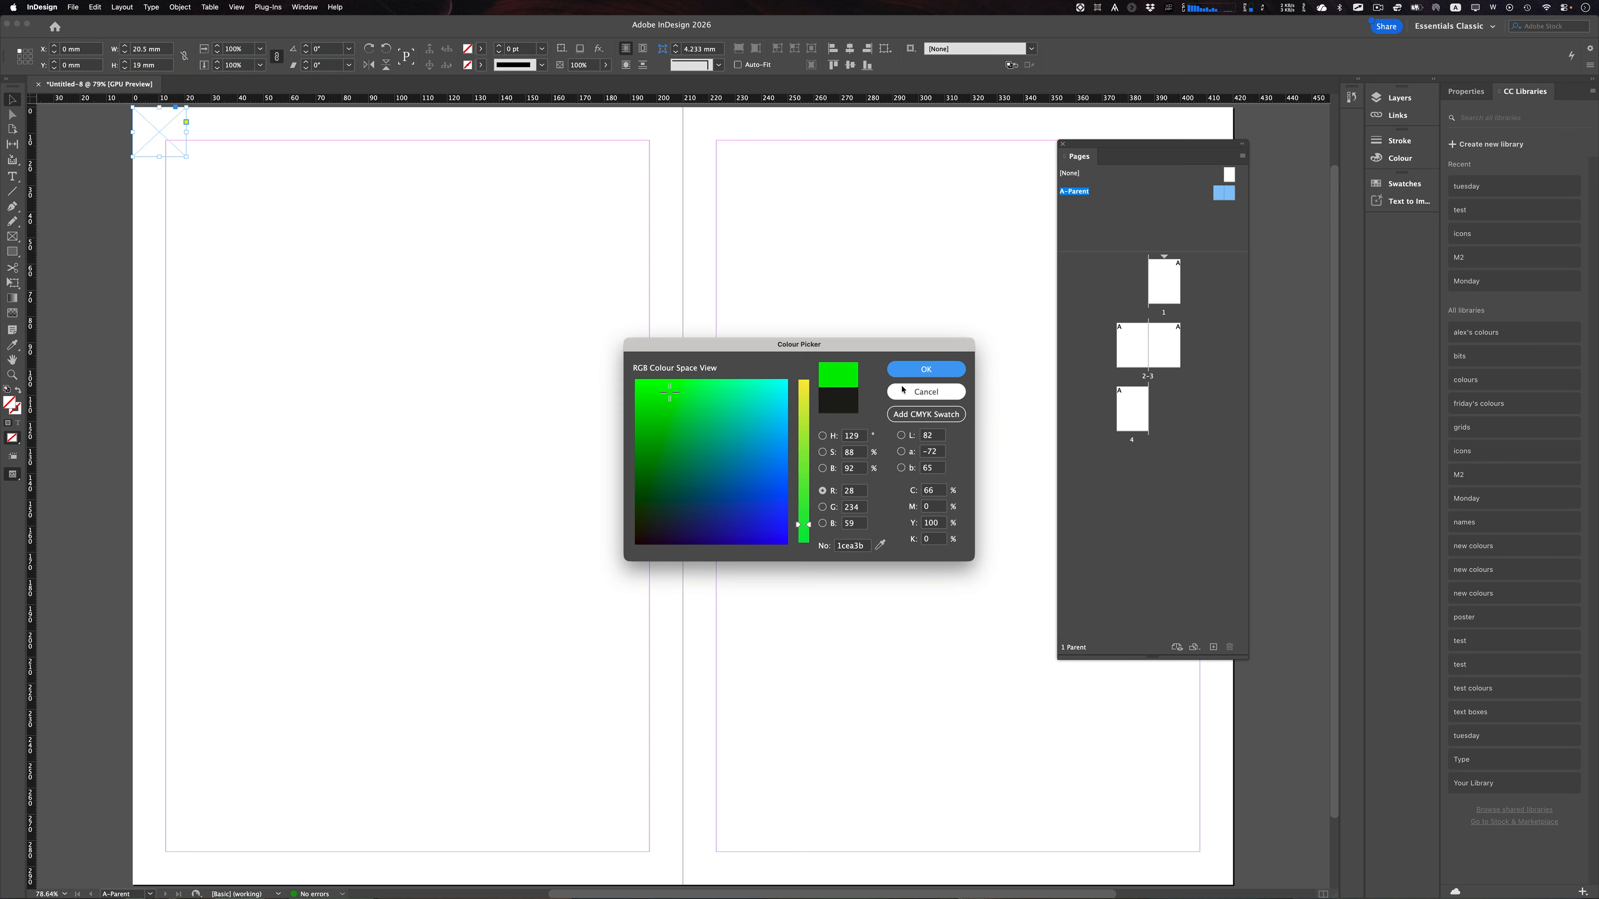
left_click(906, 370)
left_click(320, 257)
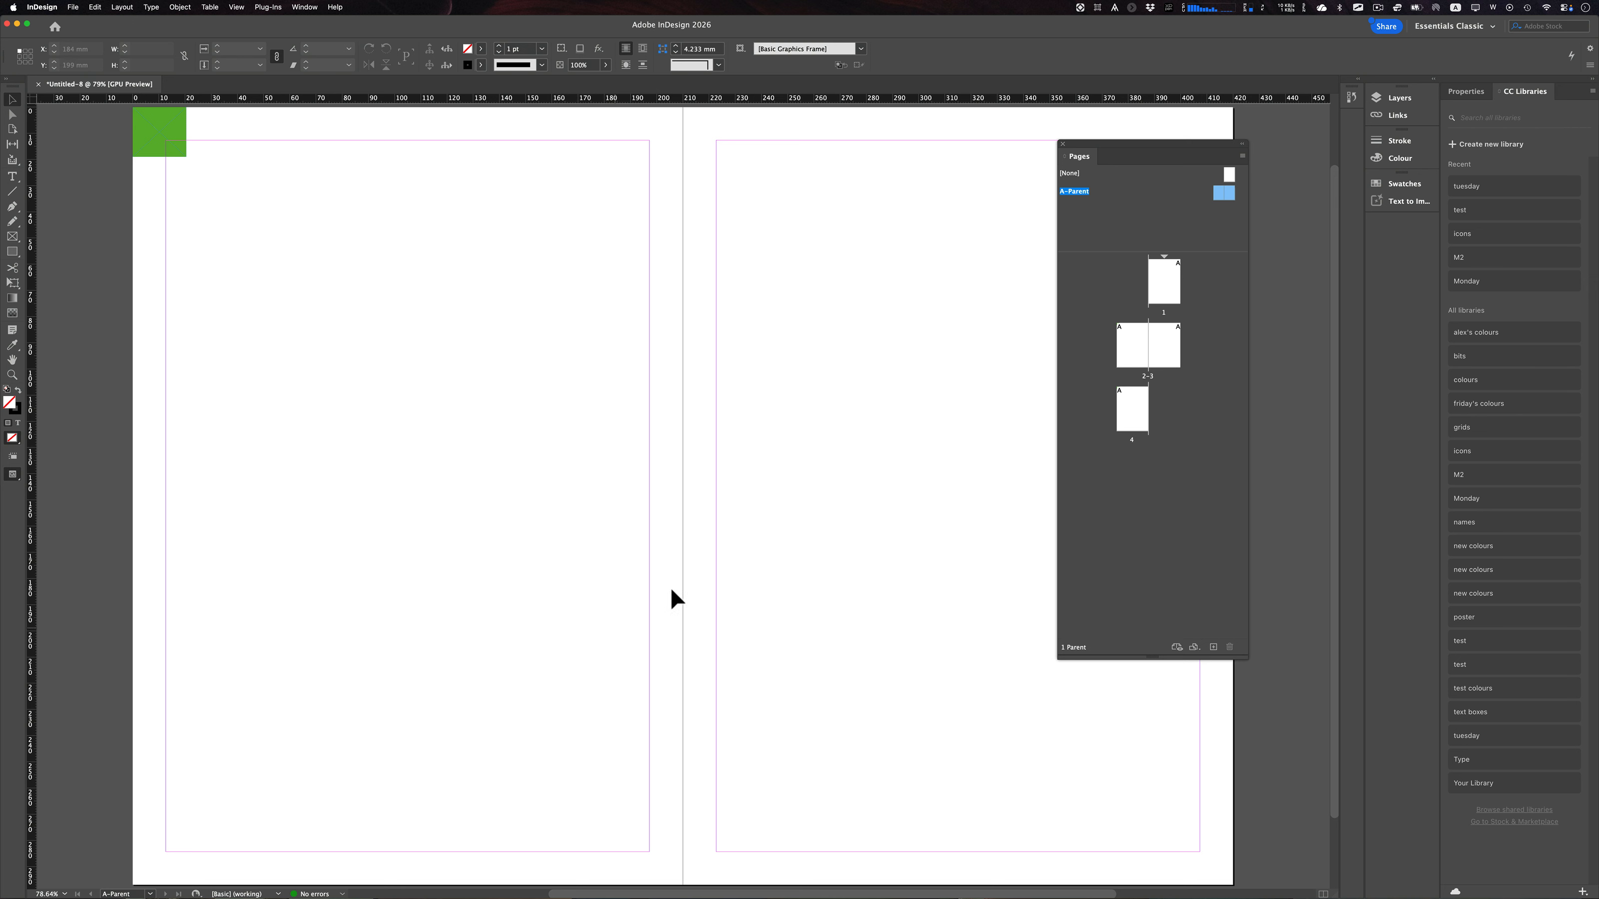
Compare page 1 and spread 2-3 with the A-Parent spread to check where the green square appears.
double_click(1164, 284)
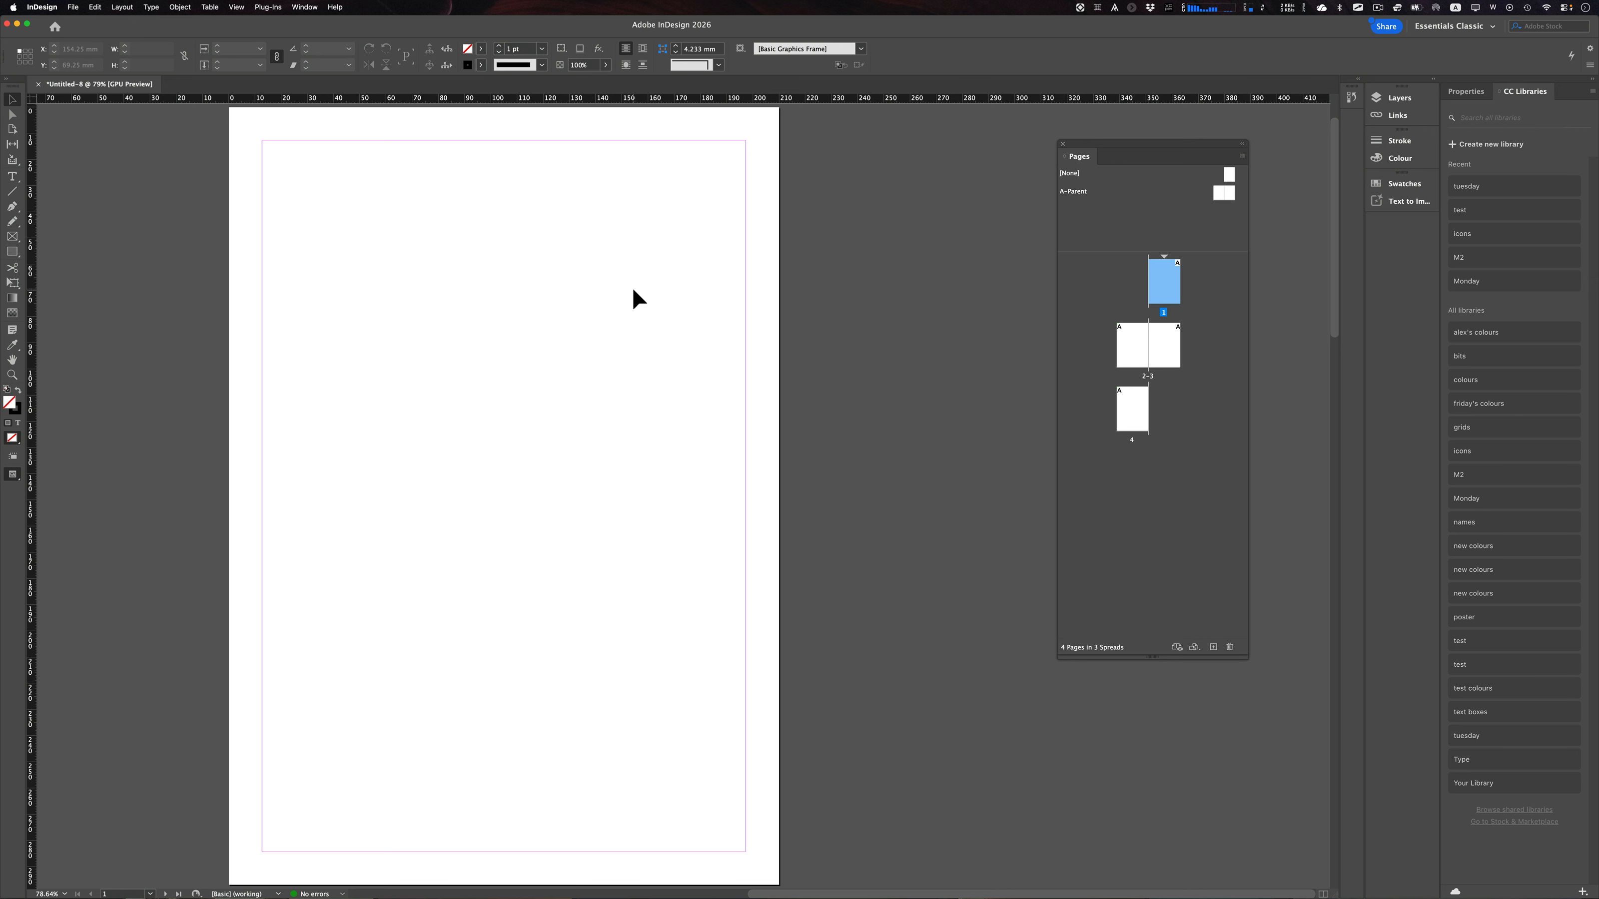
double_click(1071, 192)
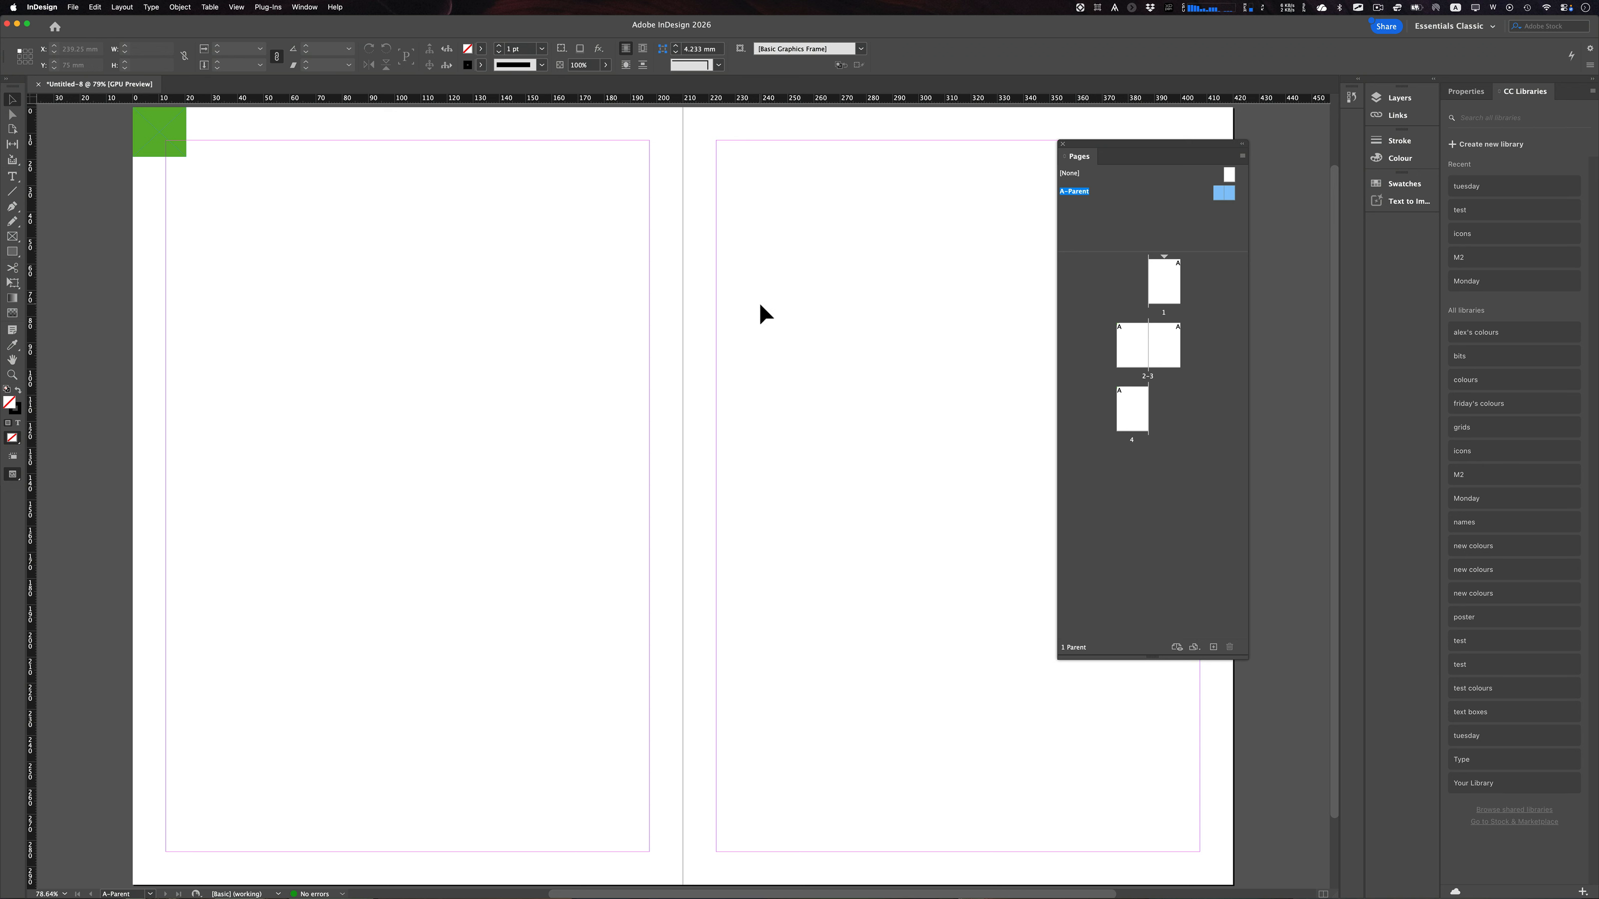
left_click(1164, 290, "alt")
double_click(1168, 296)
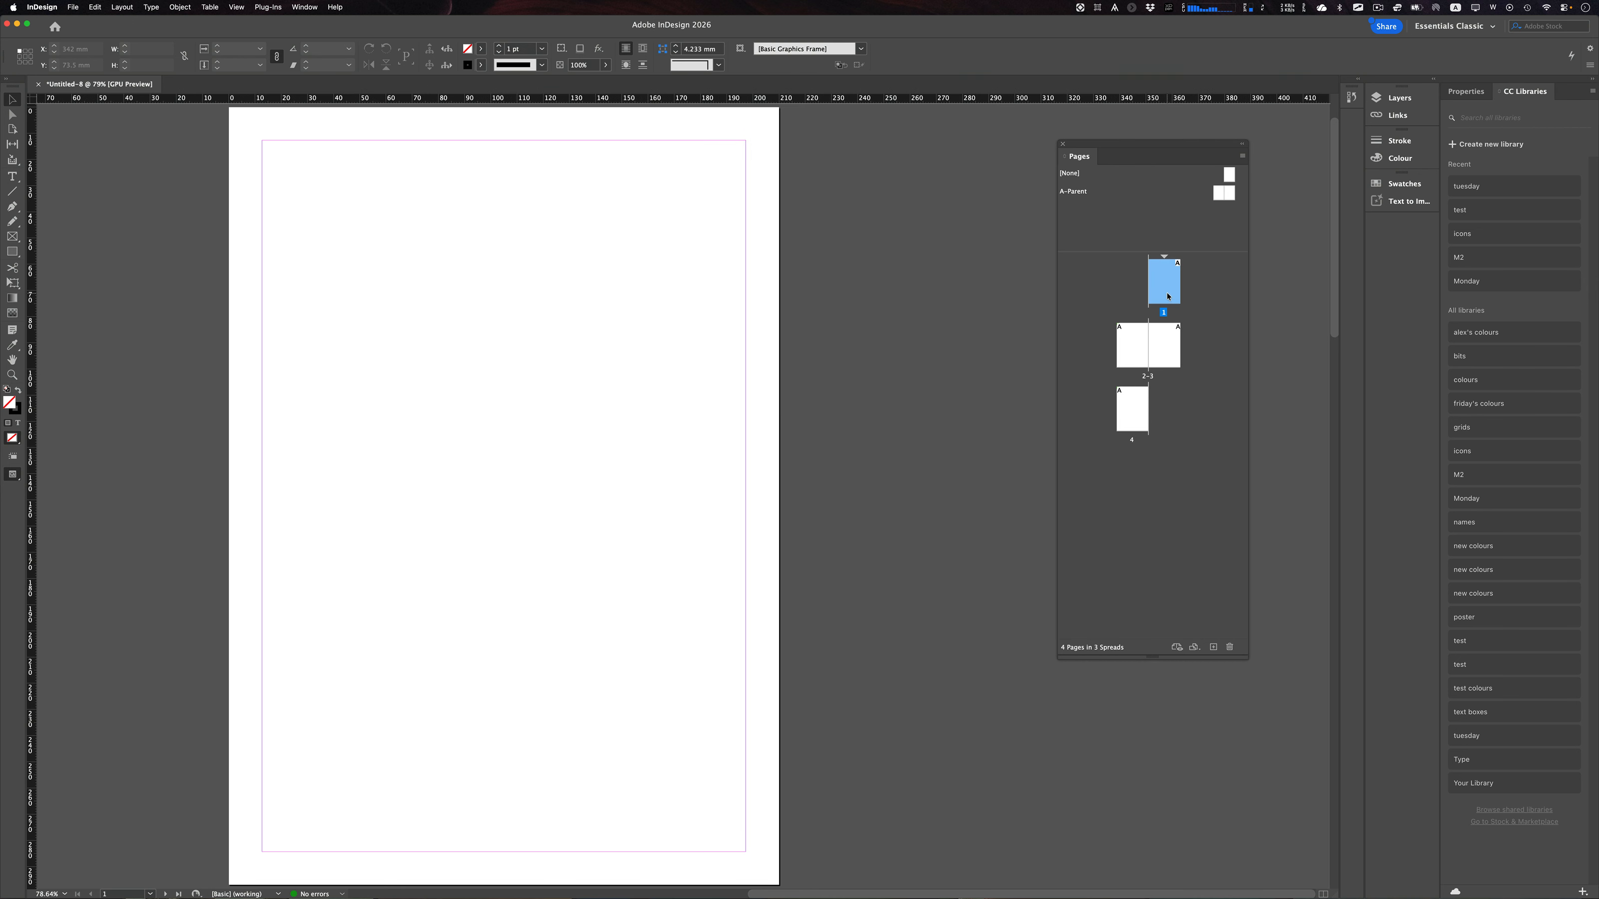
double_click(1148, 377)
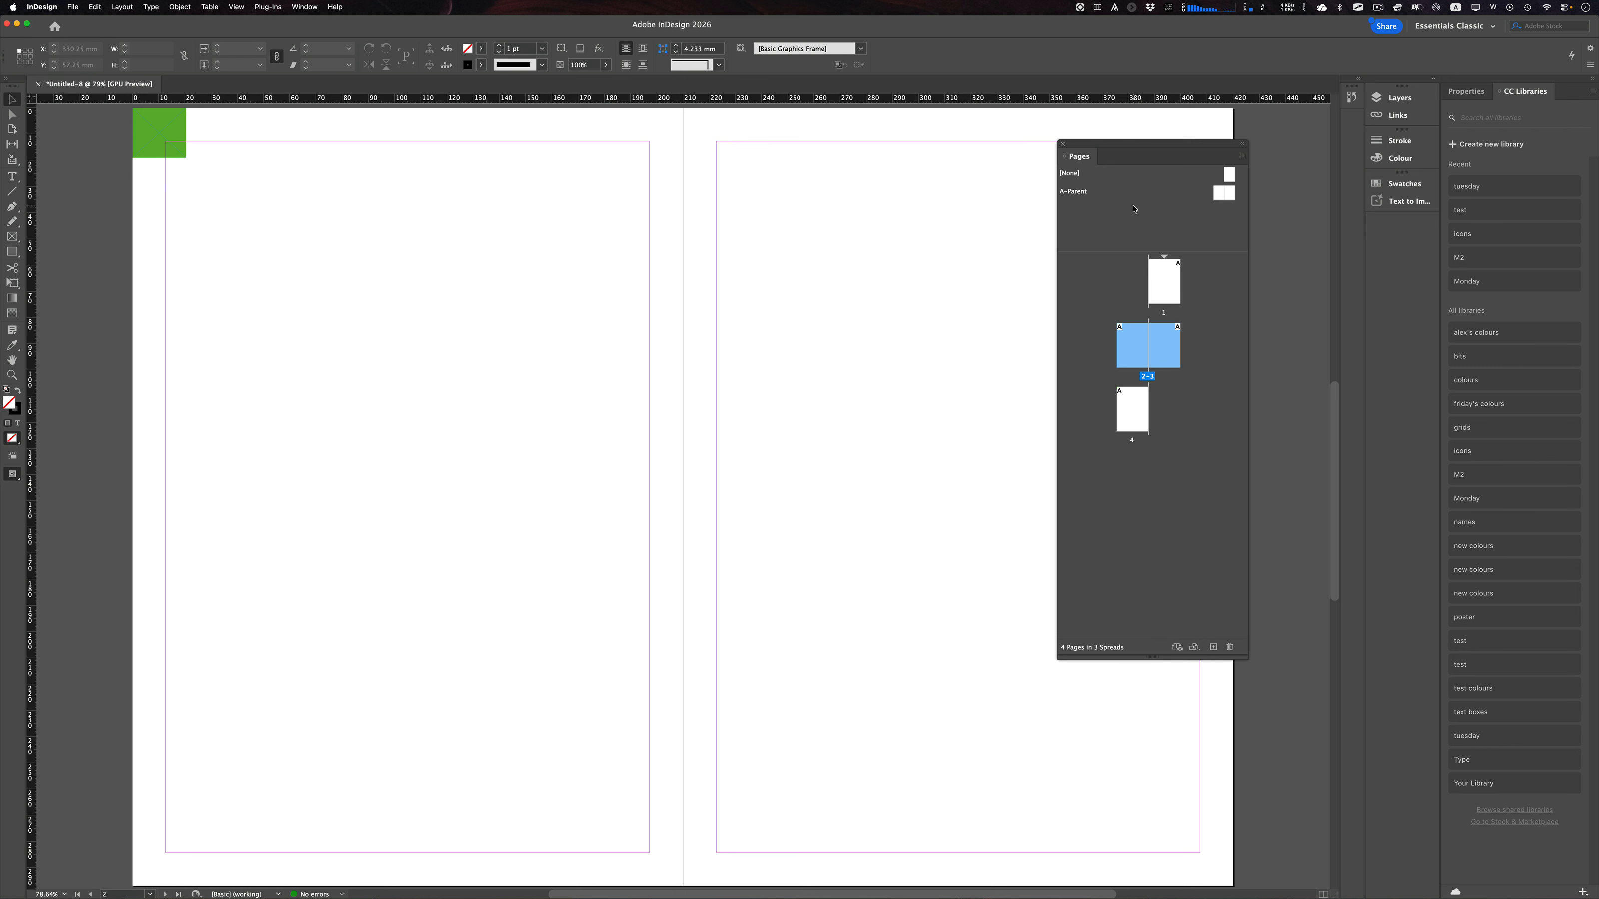
Copy A-Parent's green square to the top-right corner of the right-hand parent page.
double_click(1078, 195)
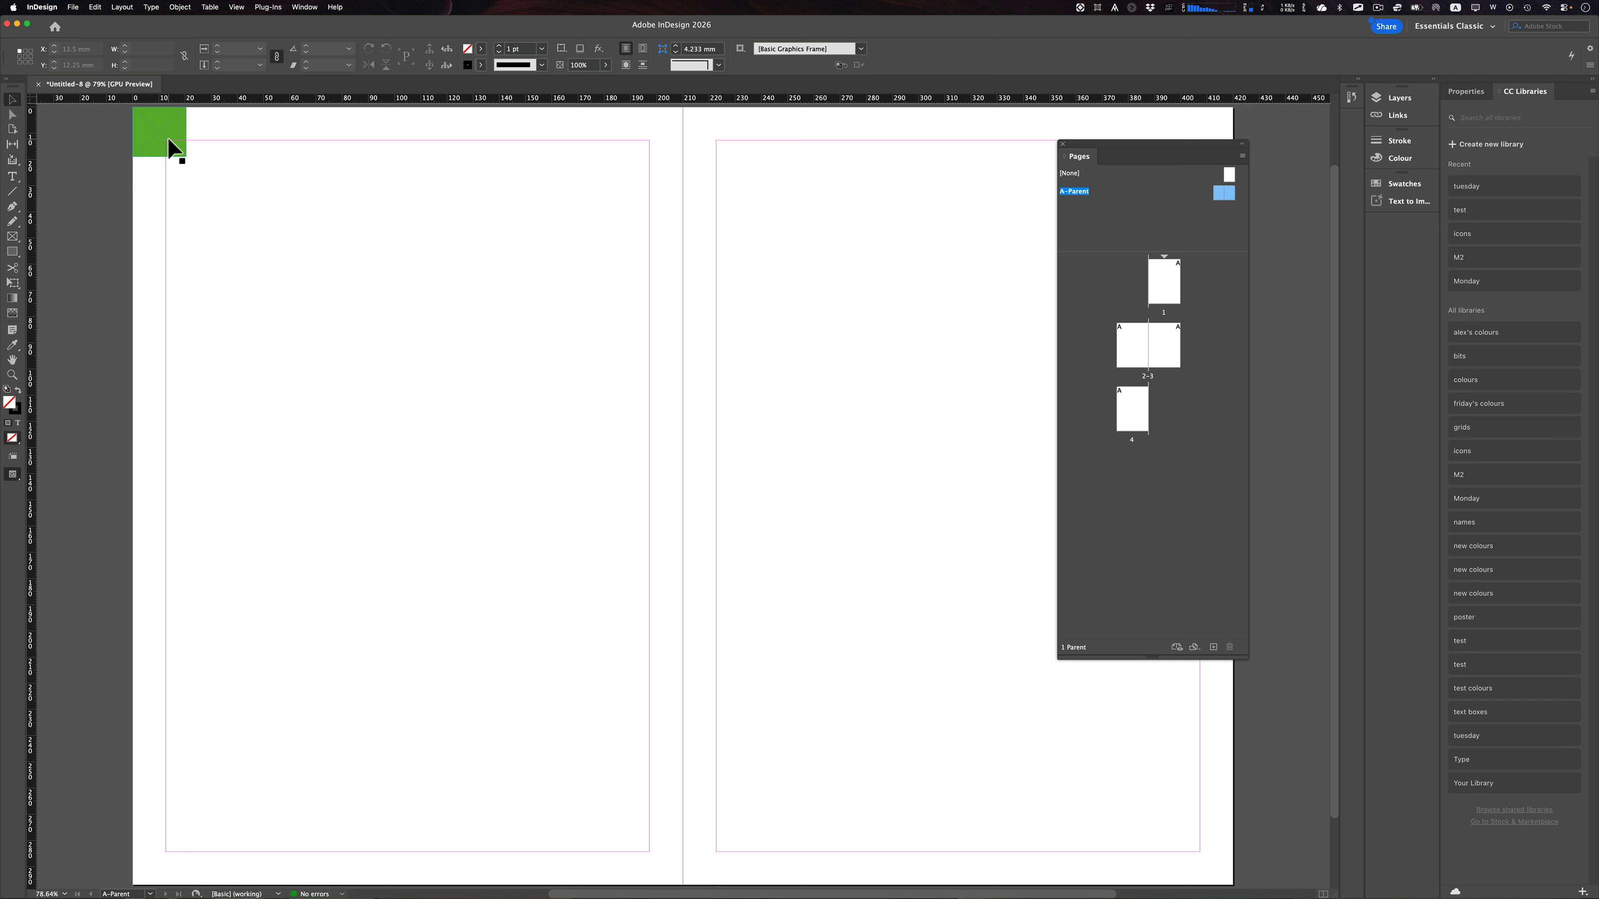
left_click_drag(173, 152, 999, 175)
left_click_drag(1136, 146, 1124, 187)
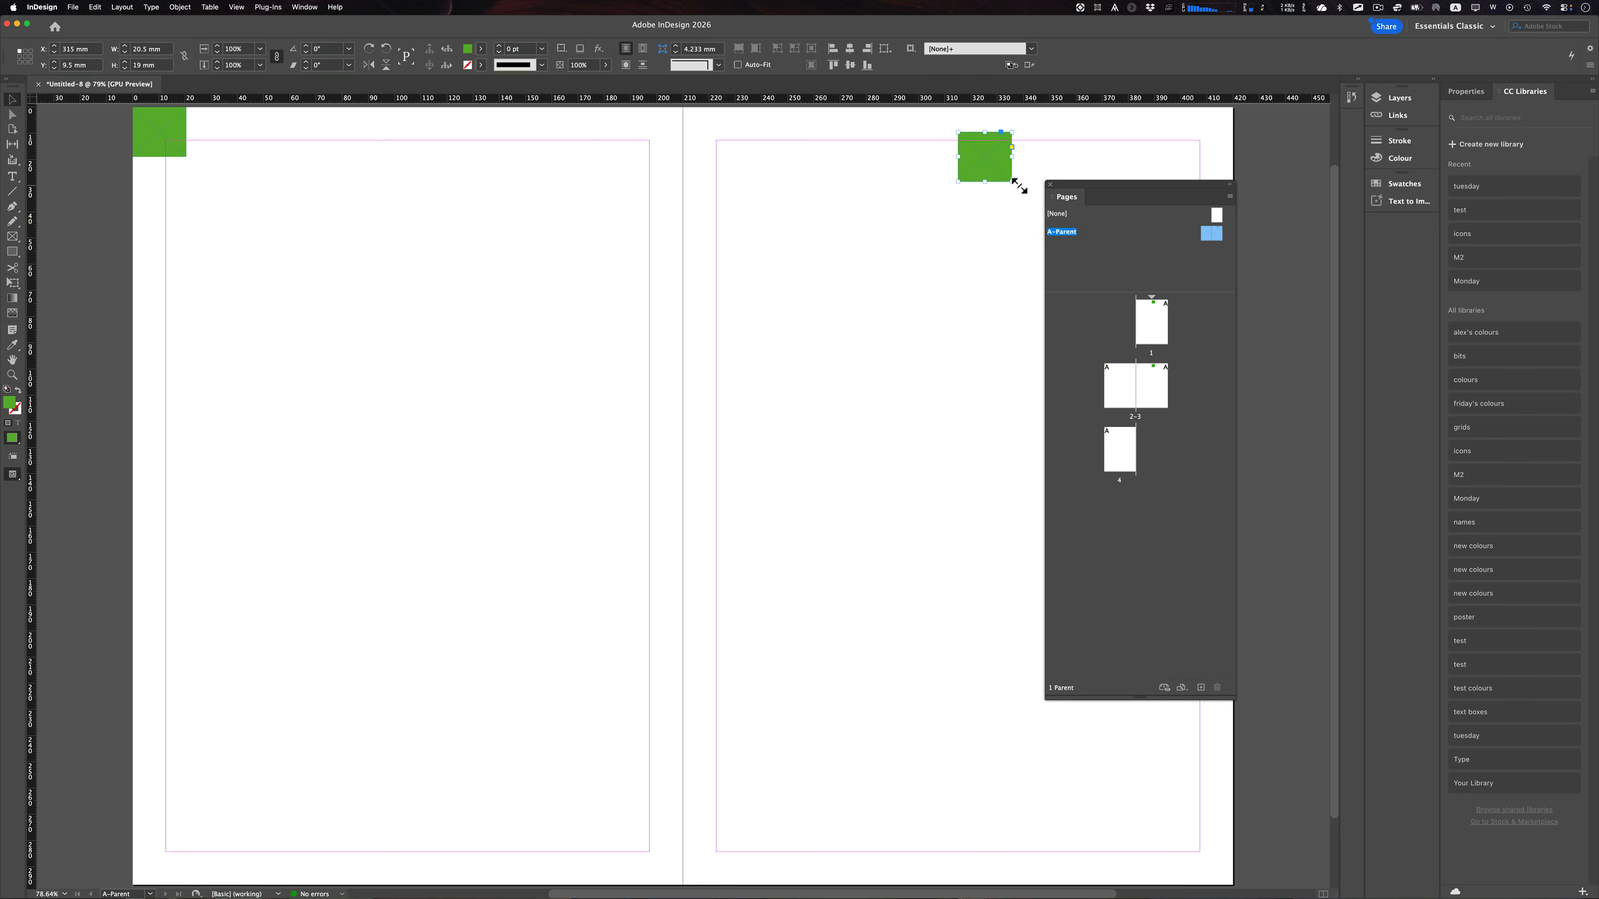
left_click_drag(988, 159, 1207, 140)
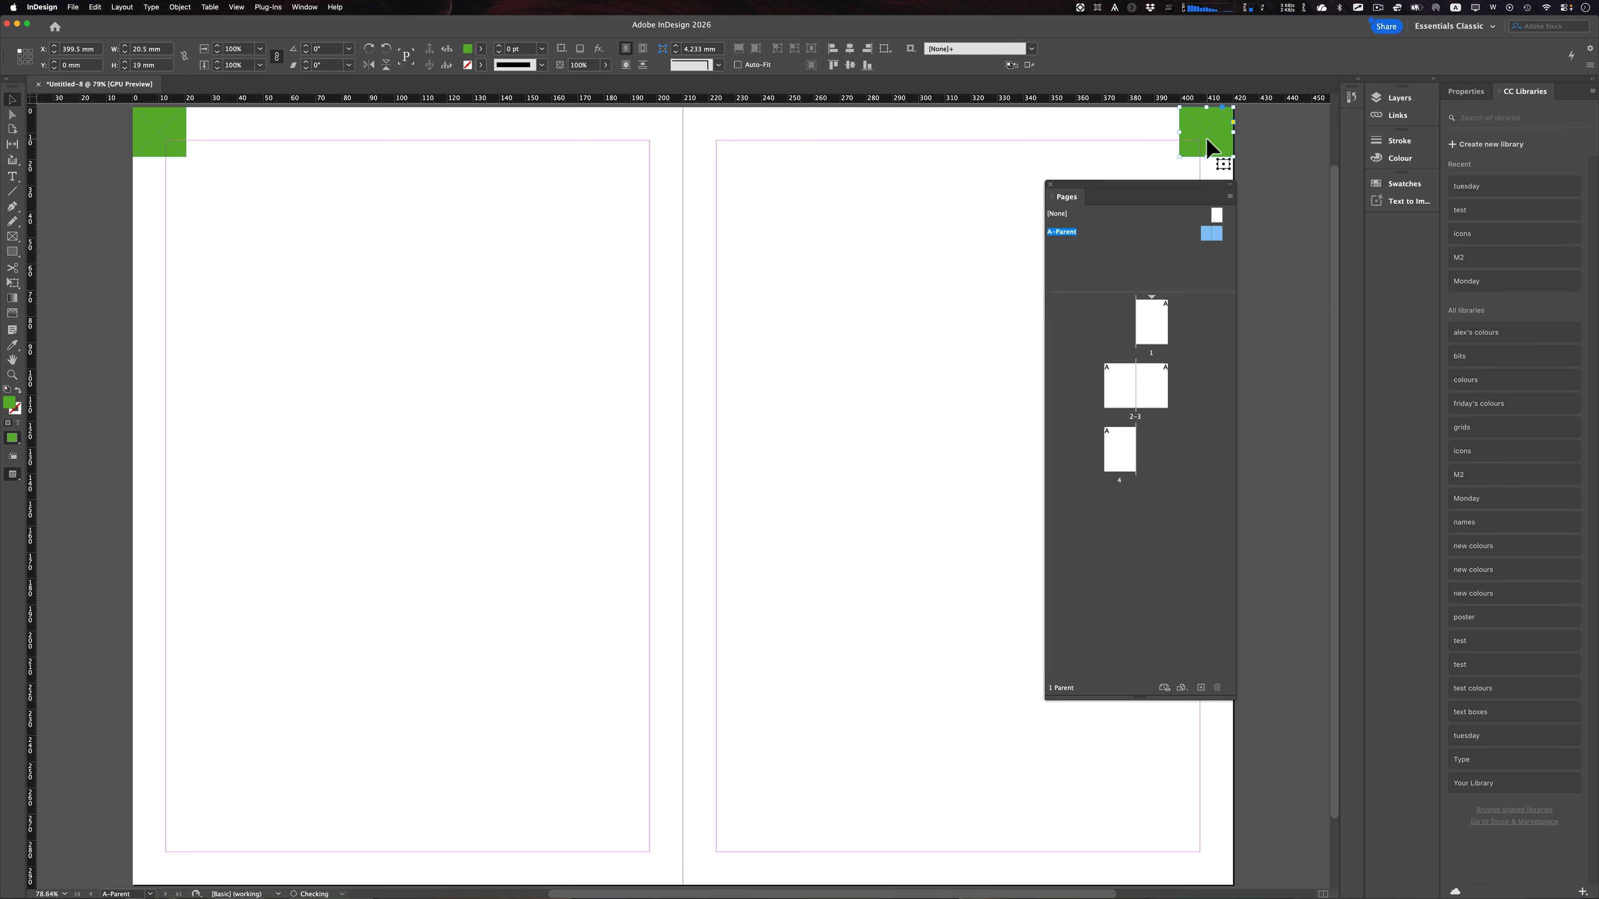
Check the parent design on page 1, spread 2-3 and page 4.
double_click(1150, 321)
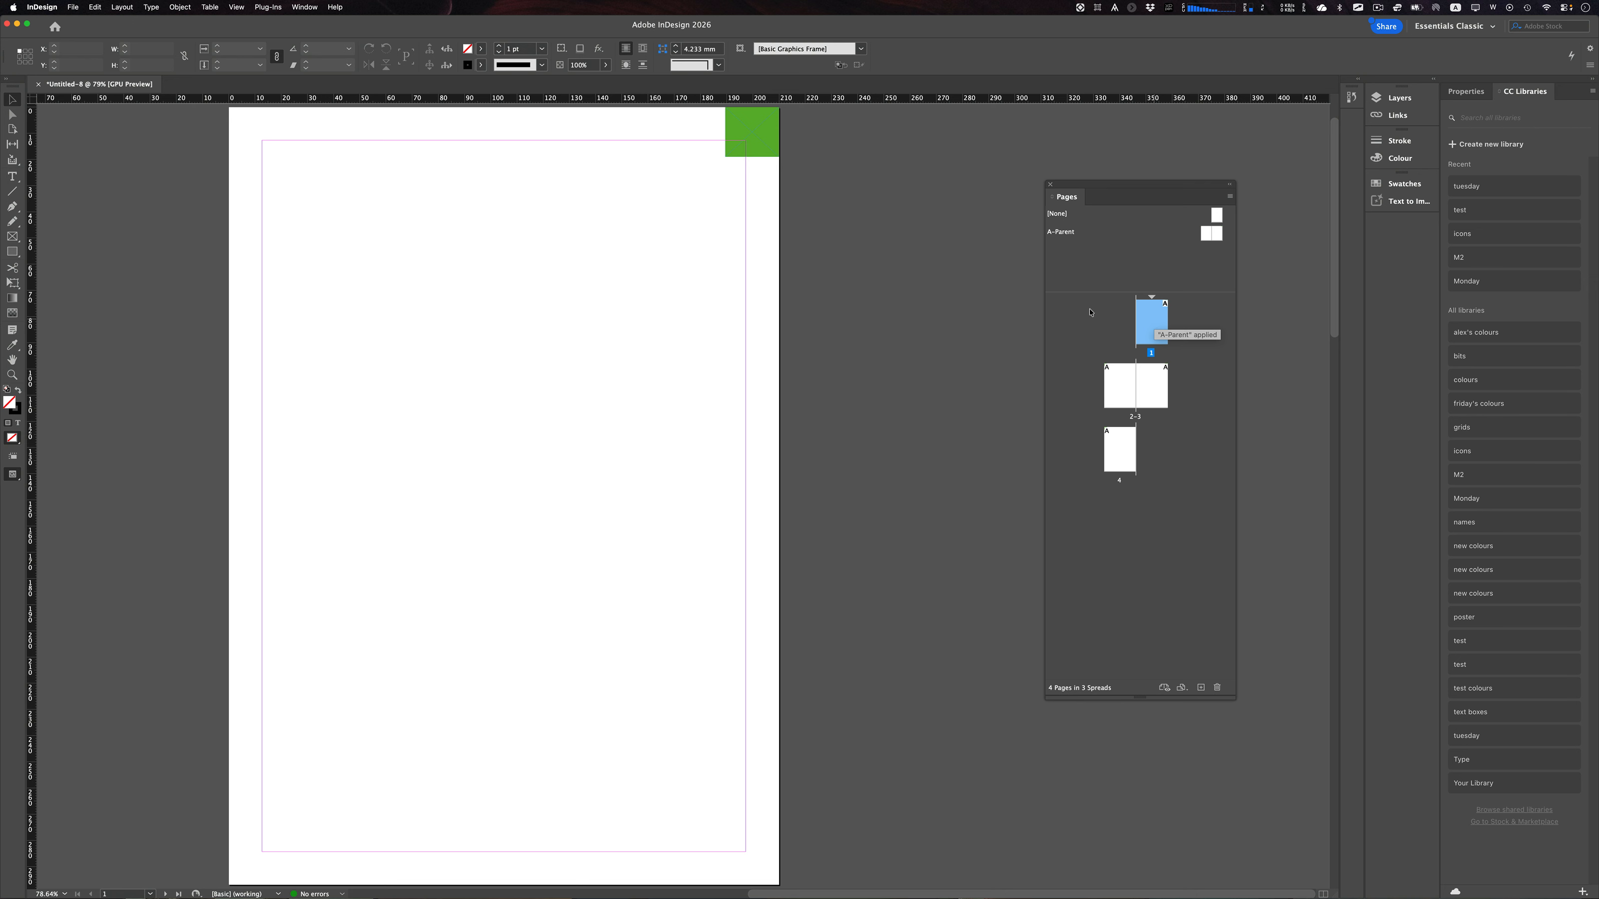
double_click(1135, 418)
double_click(1126, 457)
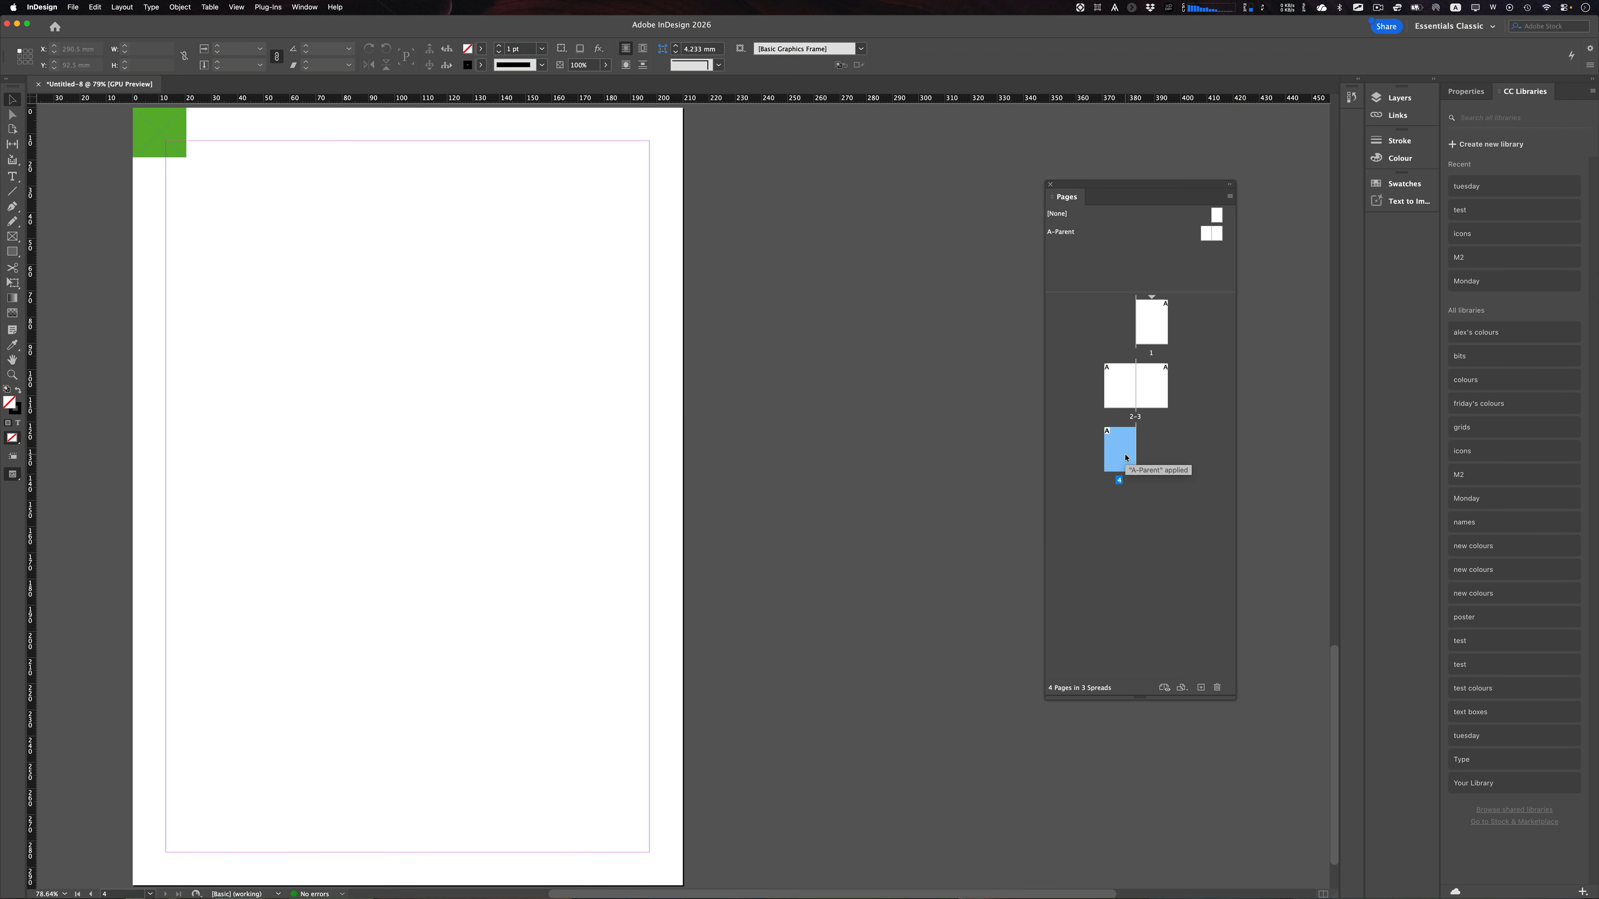
Apply the [None] parent to page 1, and reapply A-Parent to it.
double_click(1146, 330)
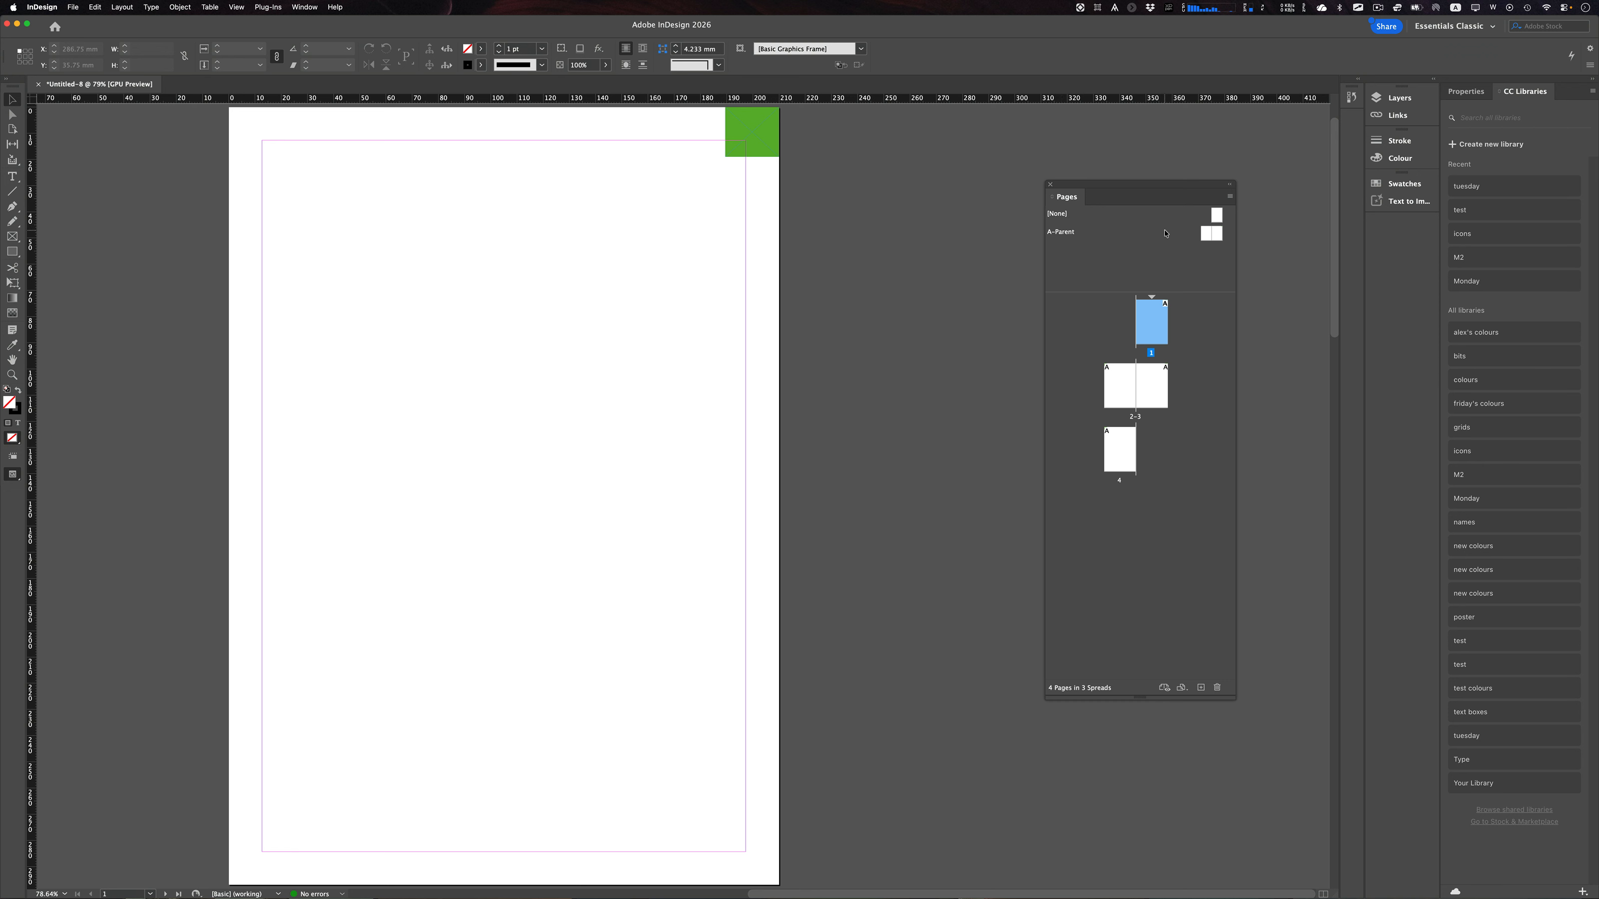
left_click_drag(1070, 219, 1157, 331)
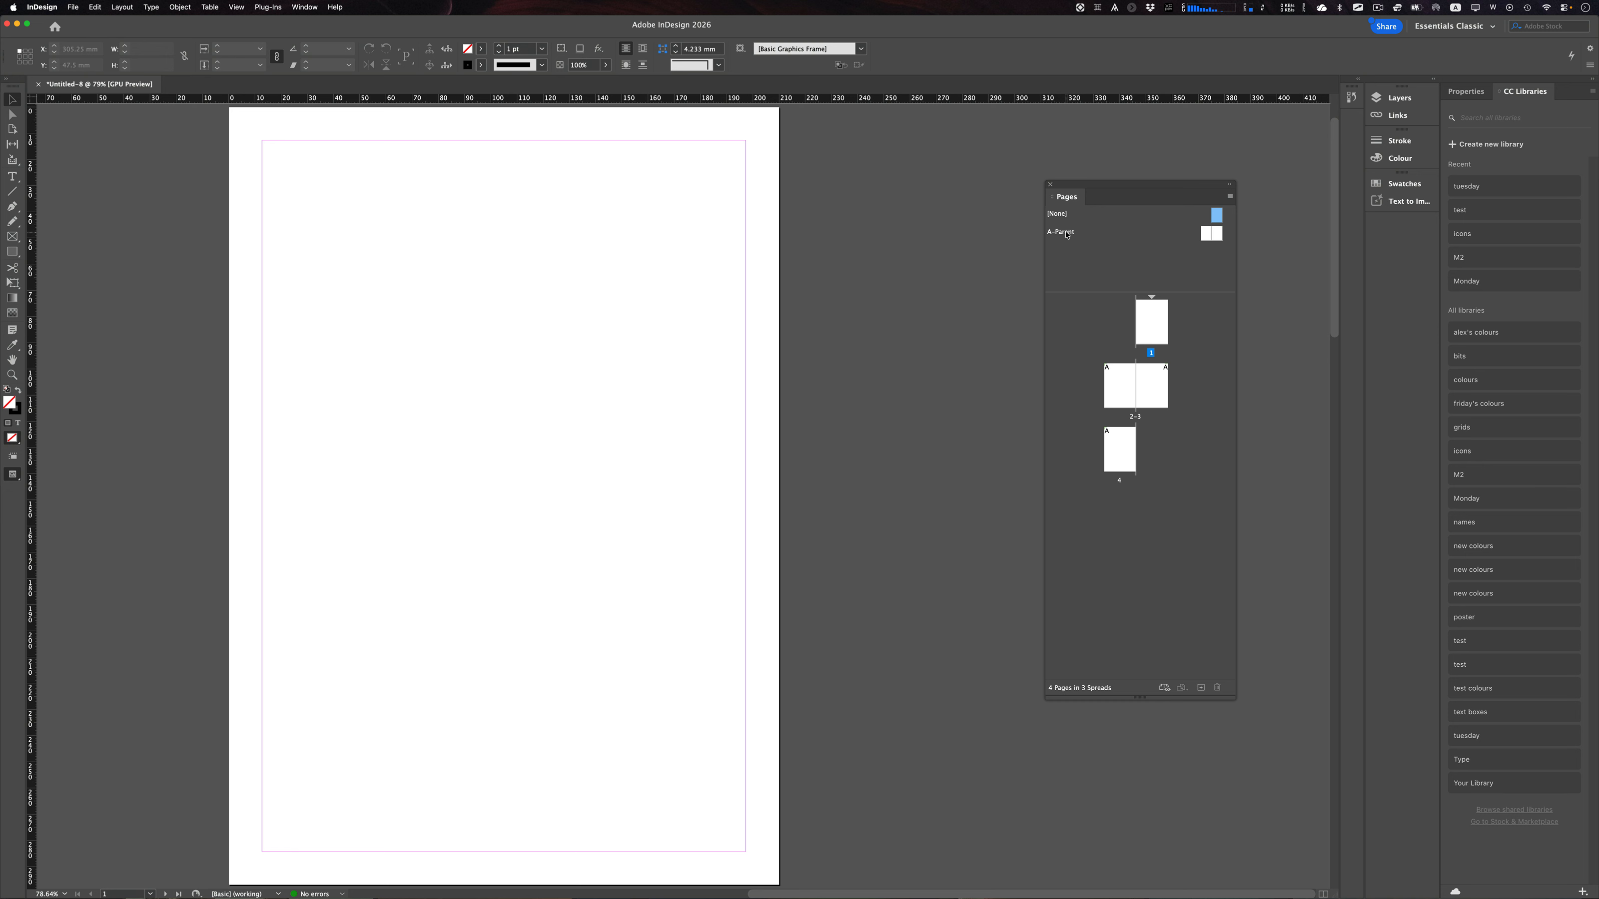
left_click_drag(1065, 235, 1162, 336)
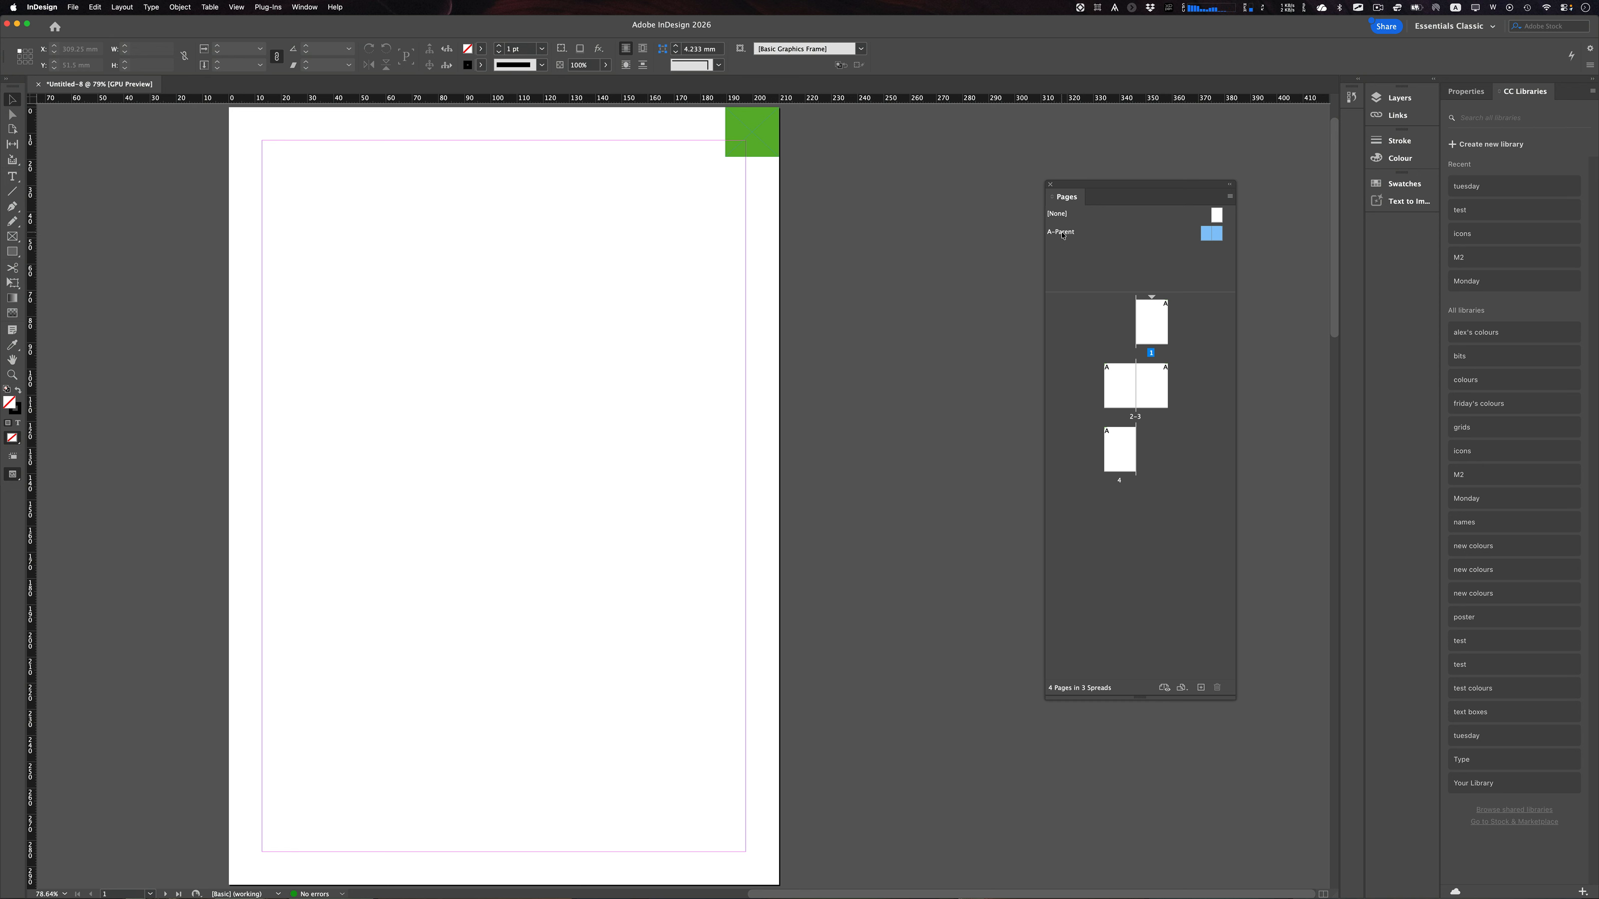
Duplicate the A-Parent spread and recolour both corner squares on the duplicate to a muted teal.
right_click(1062, 235)
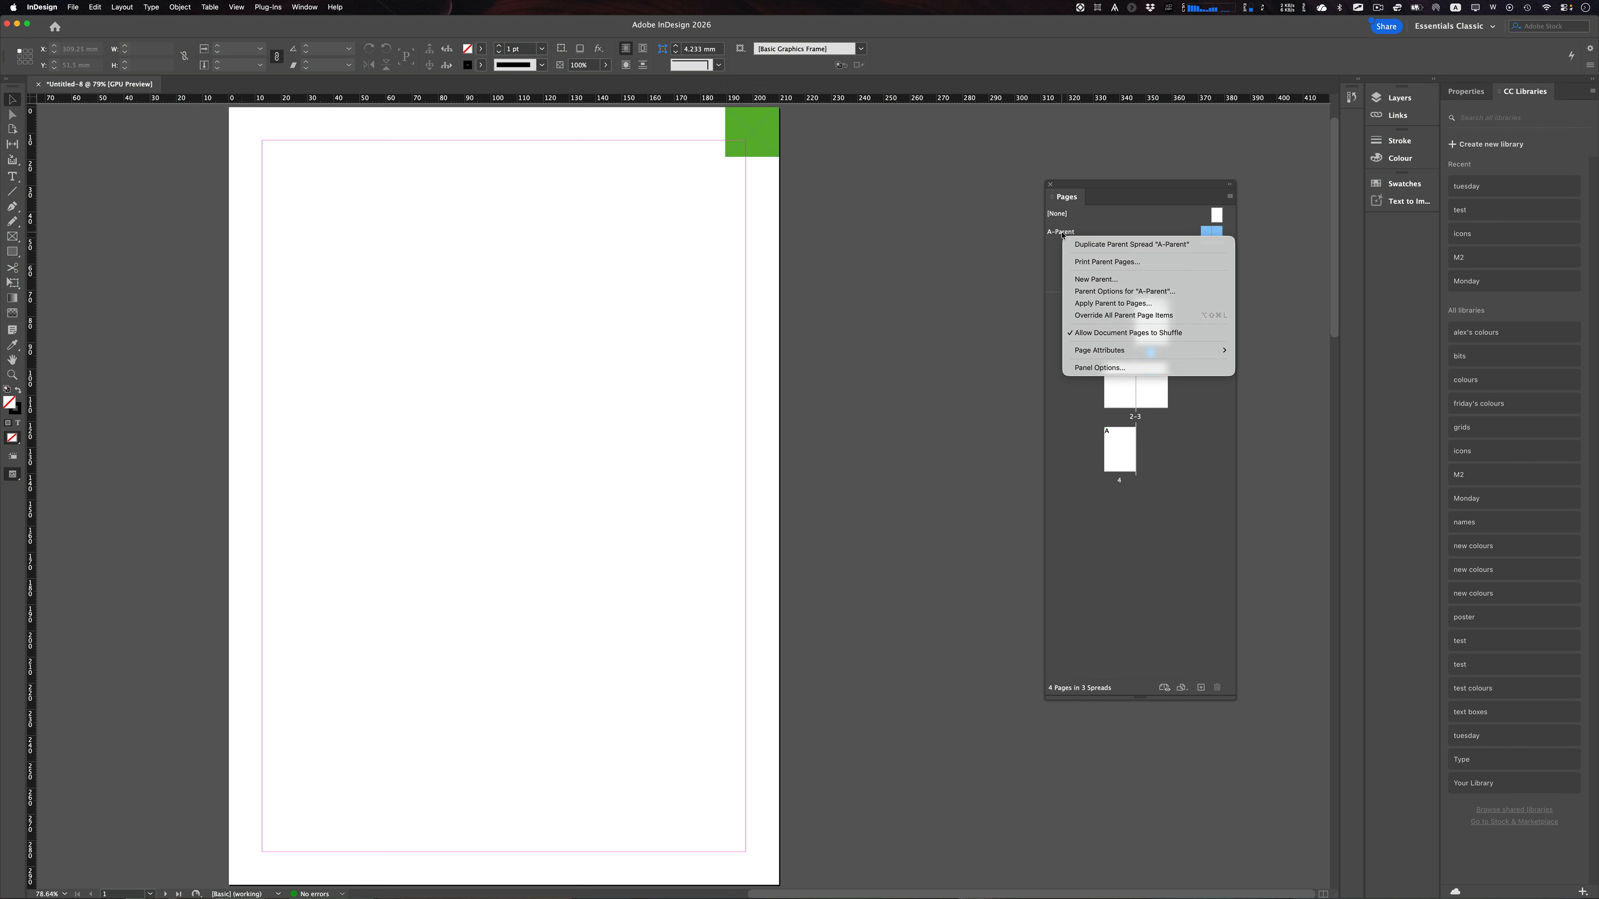
left_click(1088, 245)
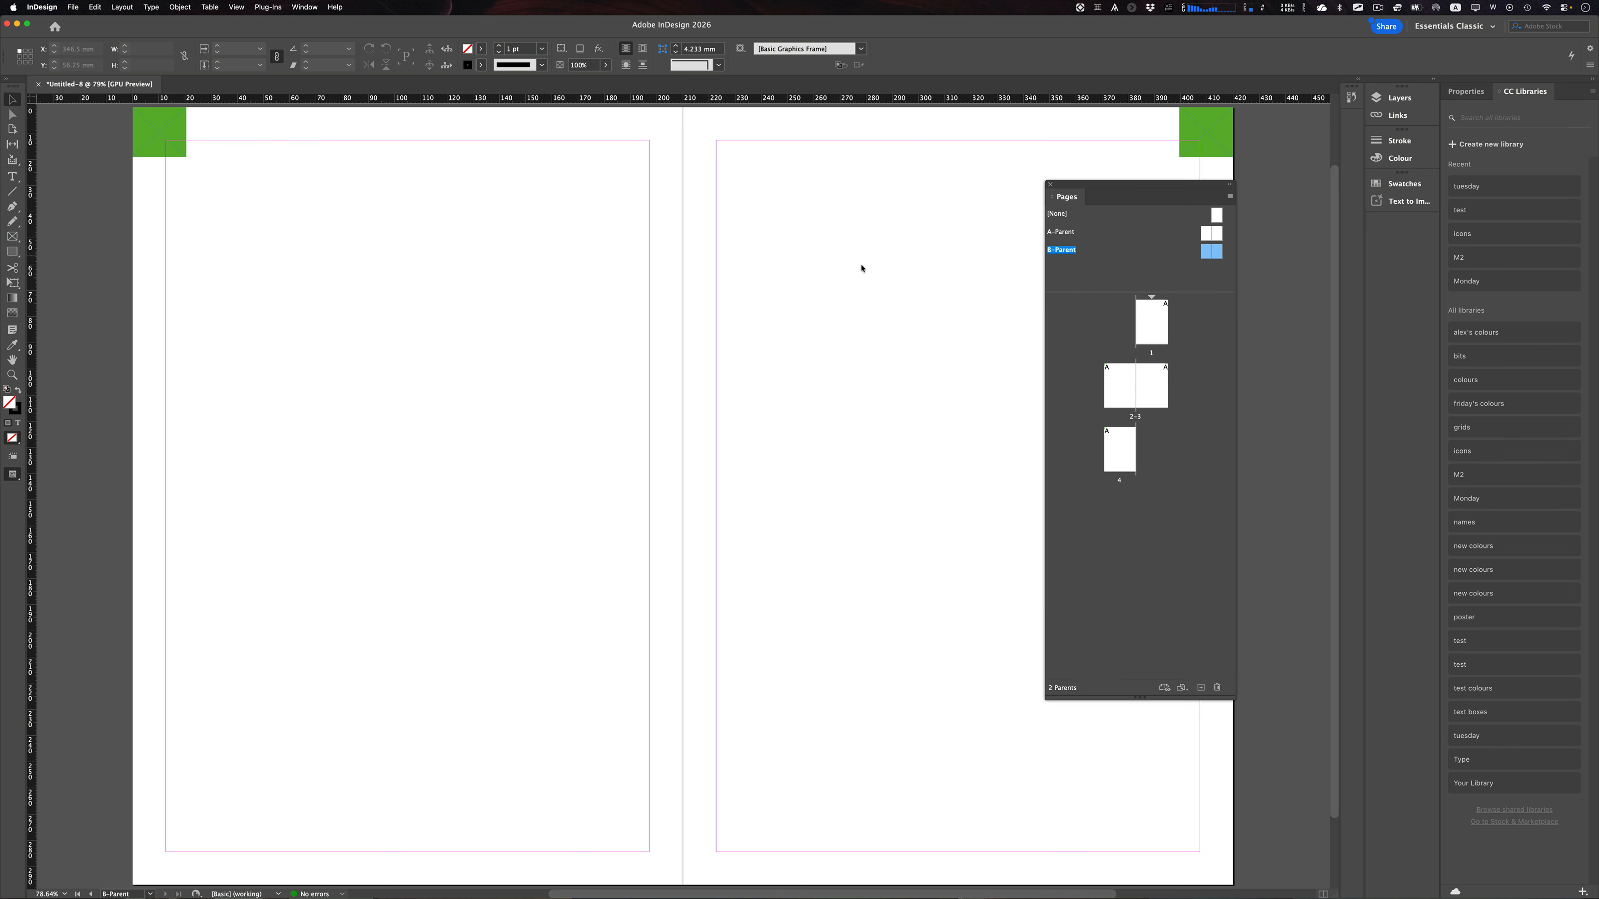
key("super+a")
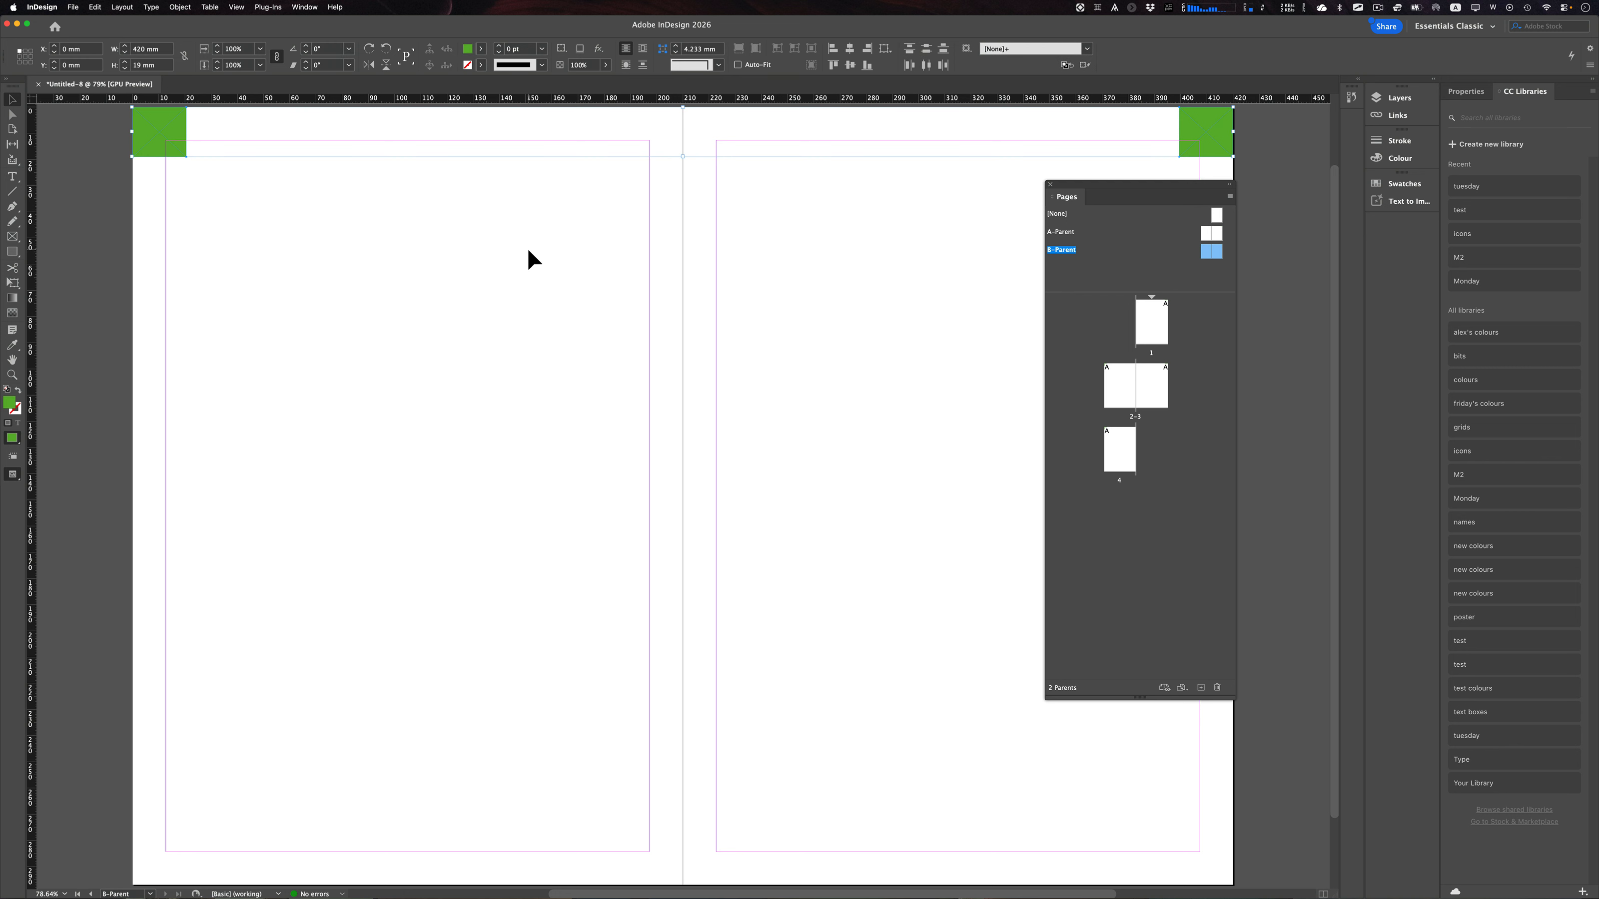
double_click(15, 408)
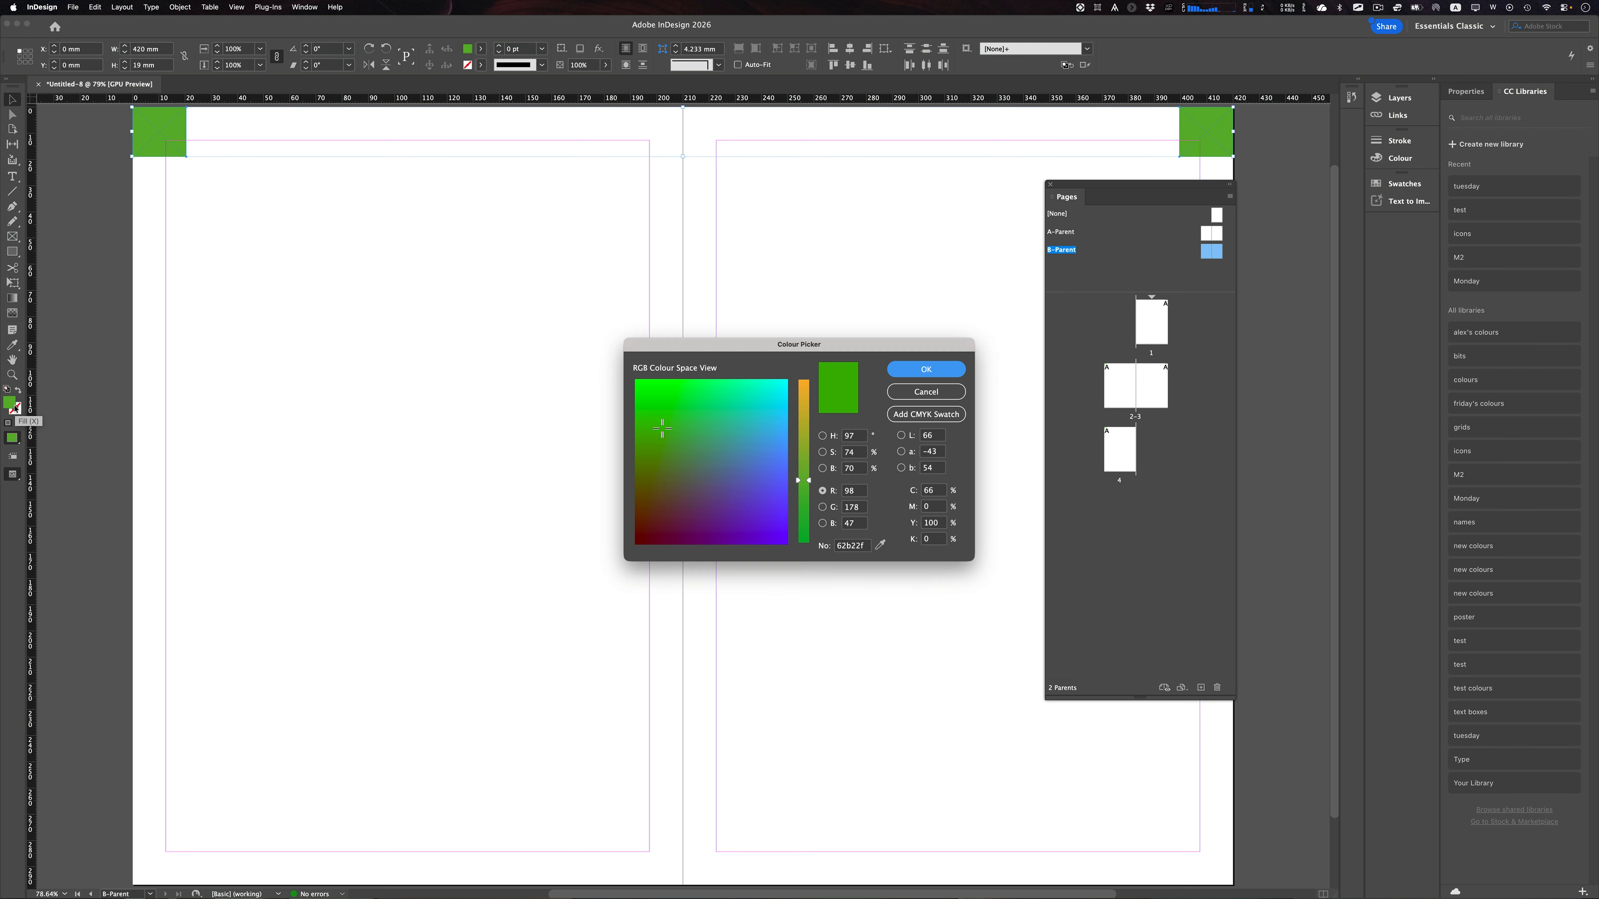
left_click(718, 455)
left_click(907, 368)
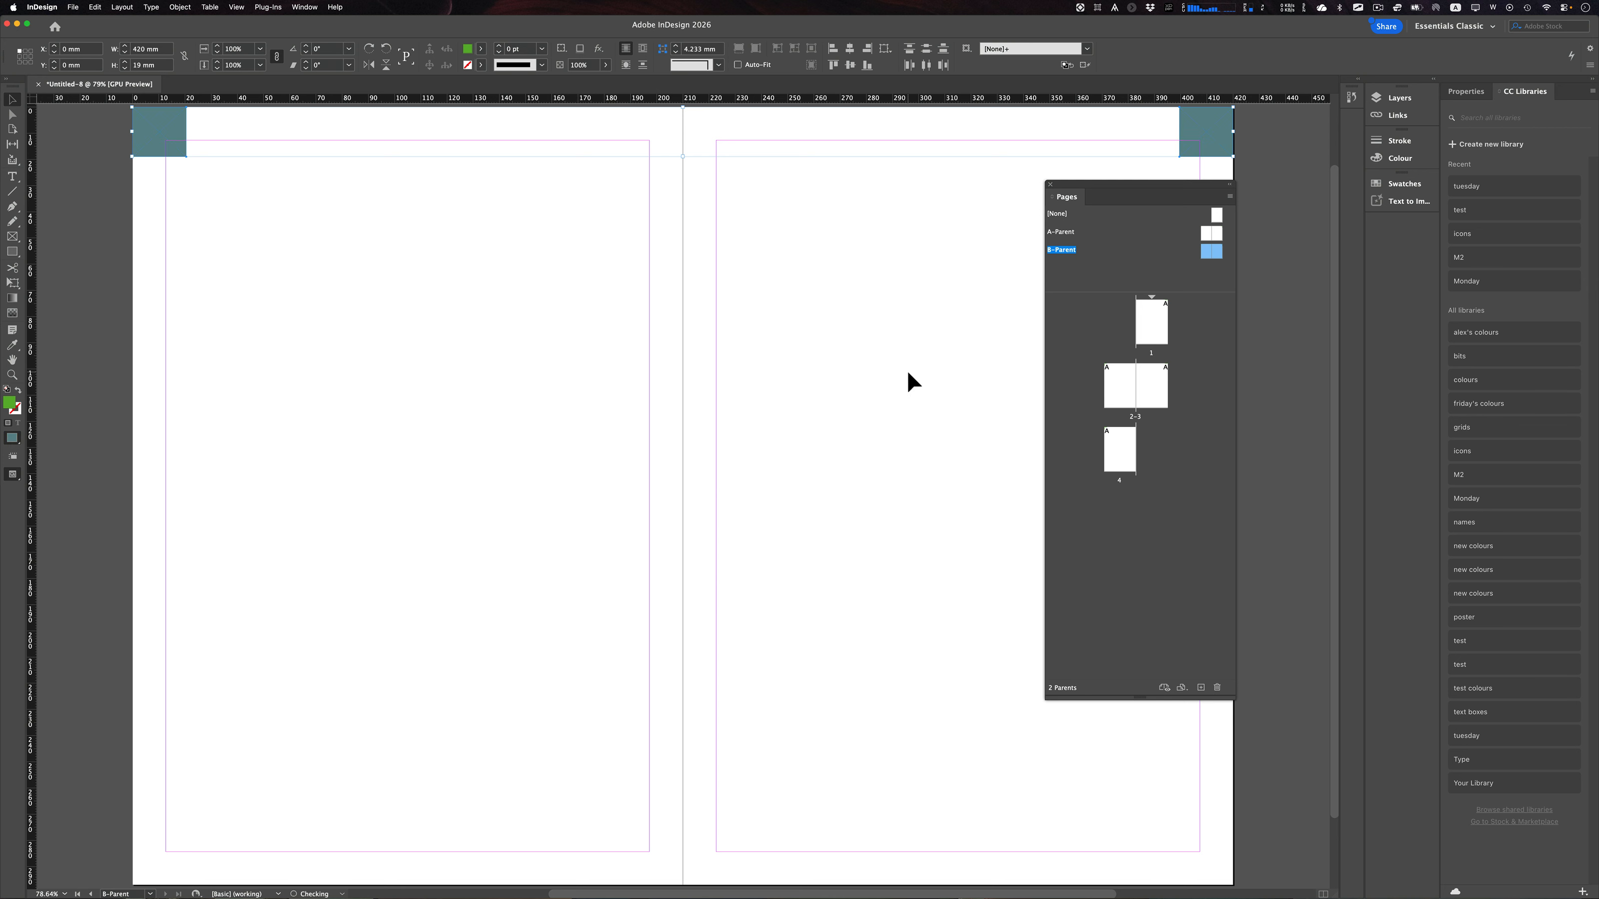
left_click(914, 317)
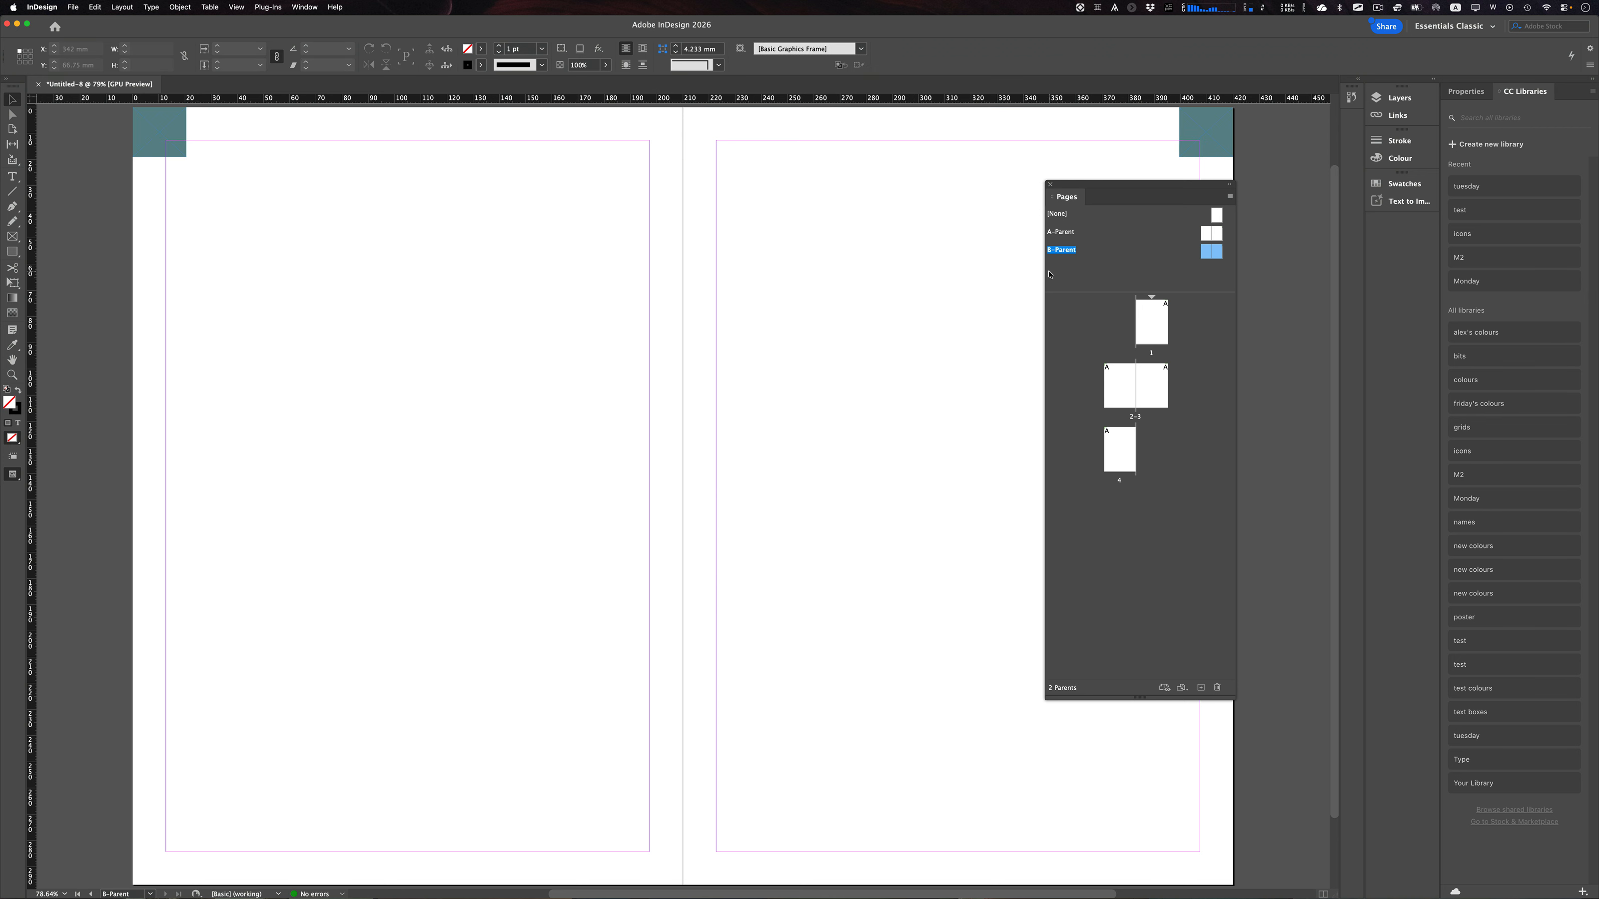
Add two new pages after spread 2-3.
double_click(1145, 321)
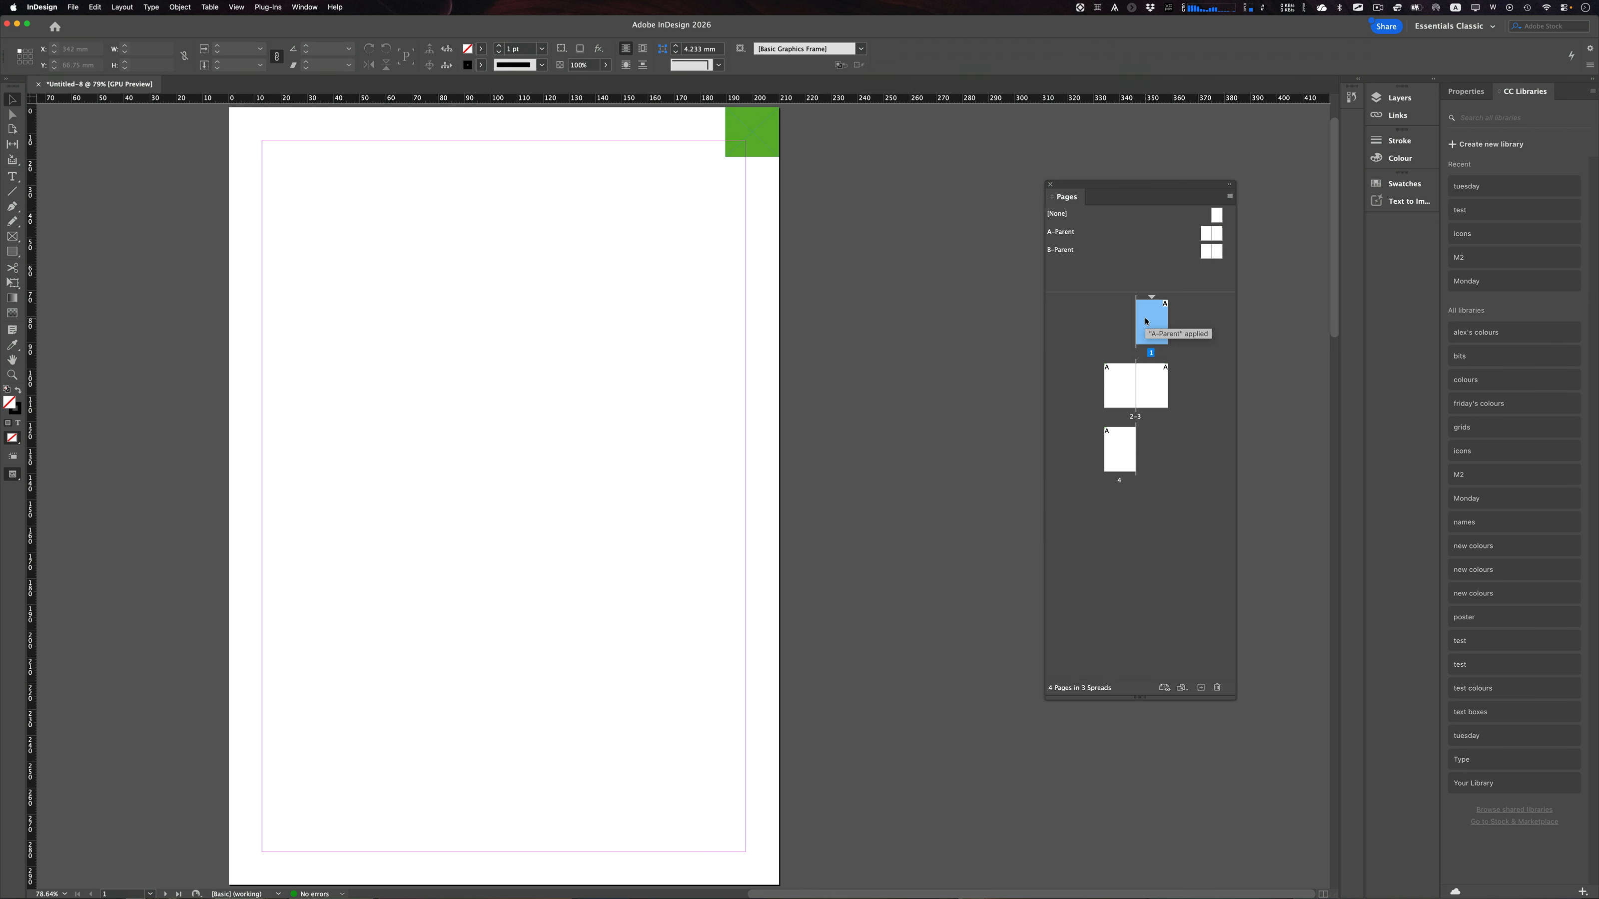
double_click(1136, 421)
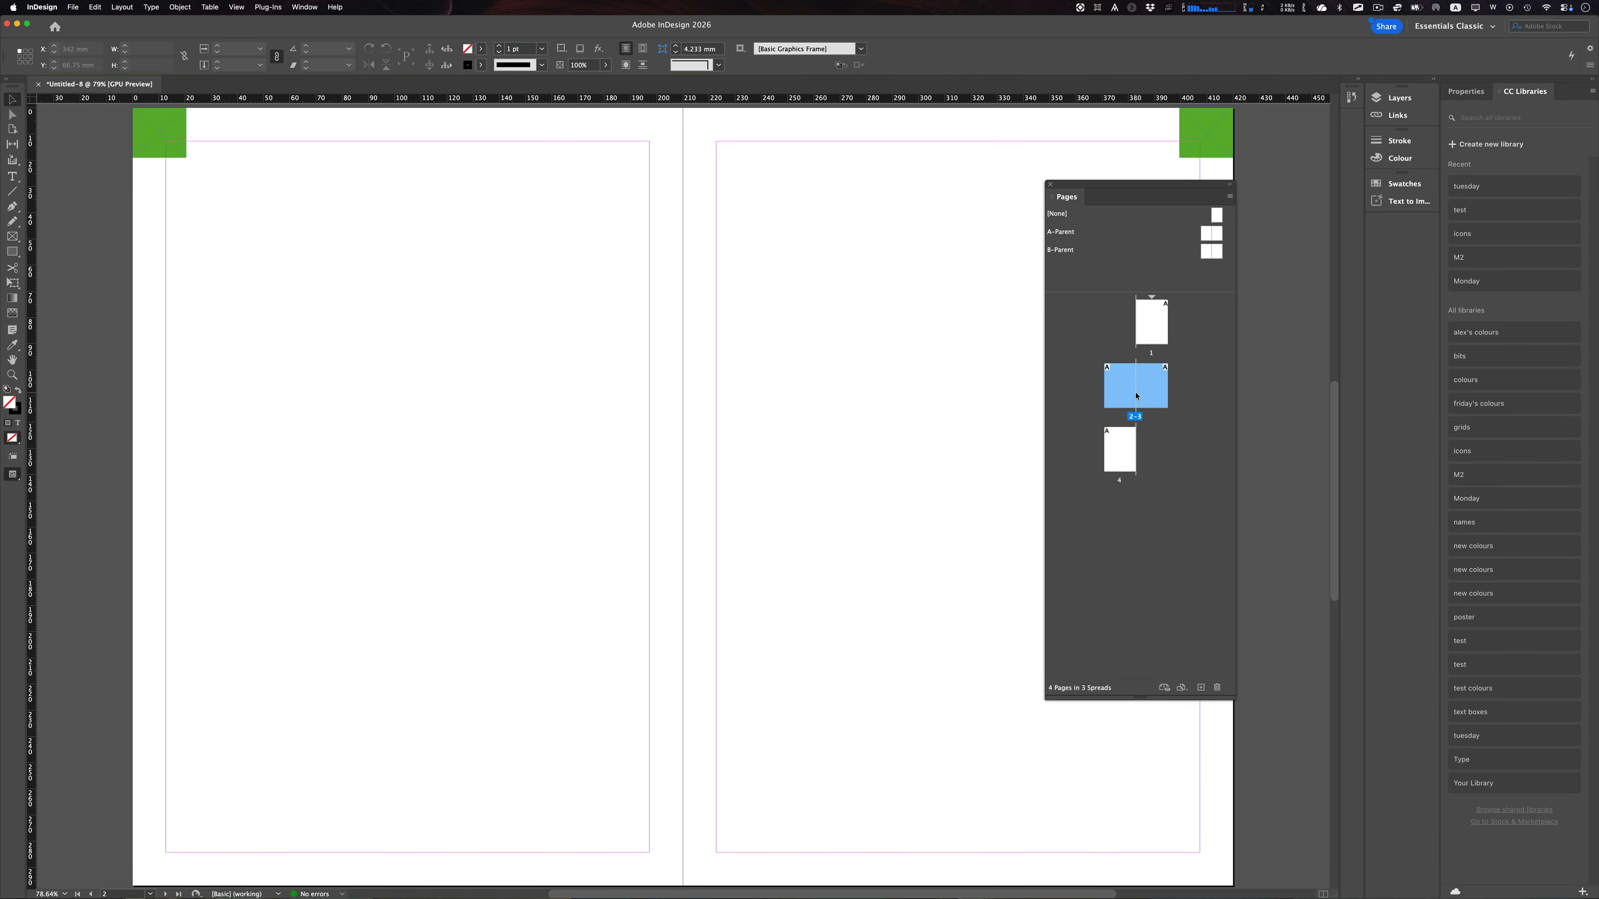
left_click(1199, 687)
left_click(1199, 687)
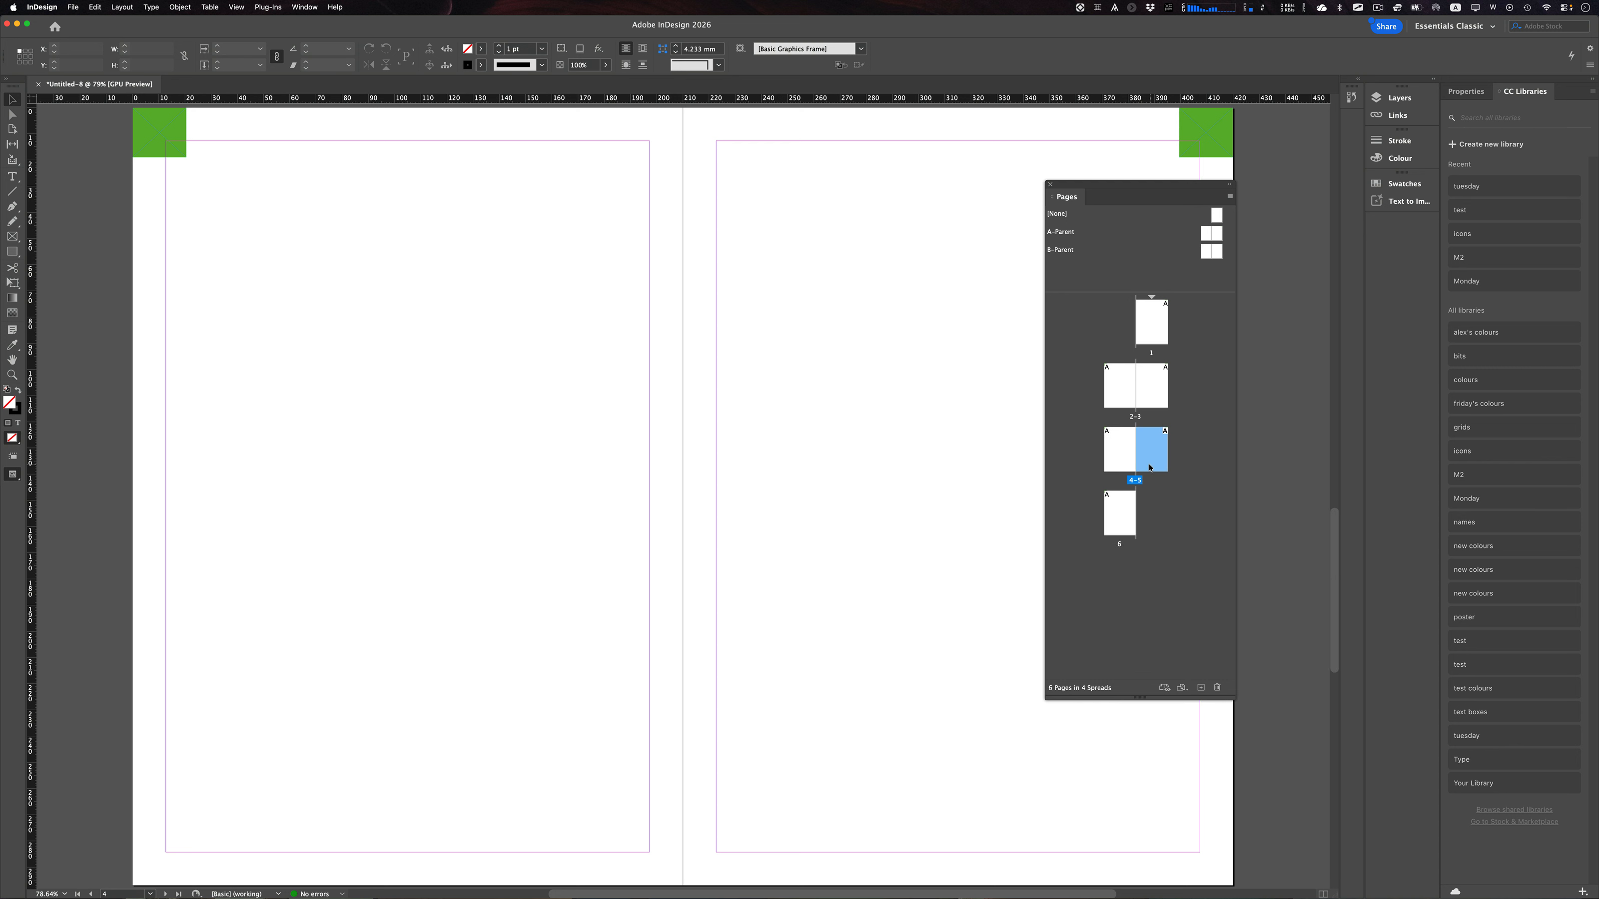
mouse_move(1150, 462)
left_mouse_down()
mouse_move(1178, 404)
mouse_move(1156, 450)
left_mouse_up()
Apply B-Parent to both pages of spread 2-3.
double_click(1134, 417)
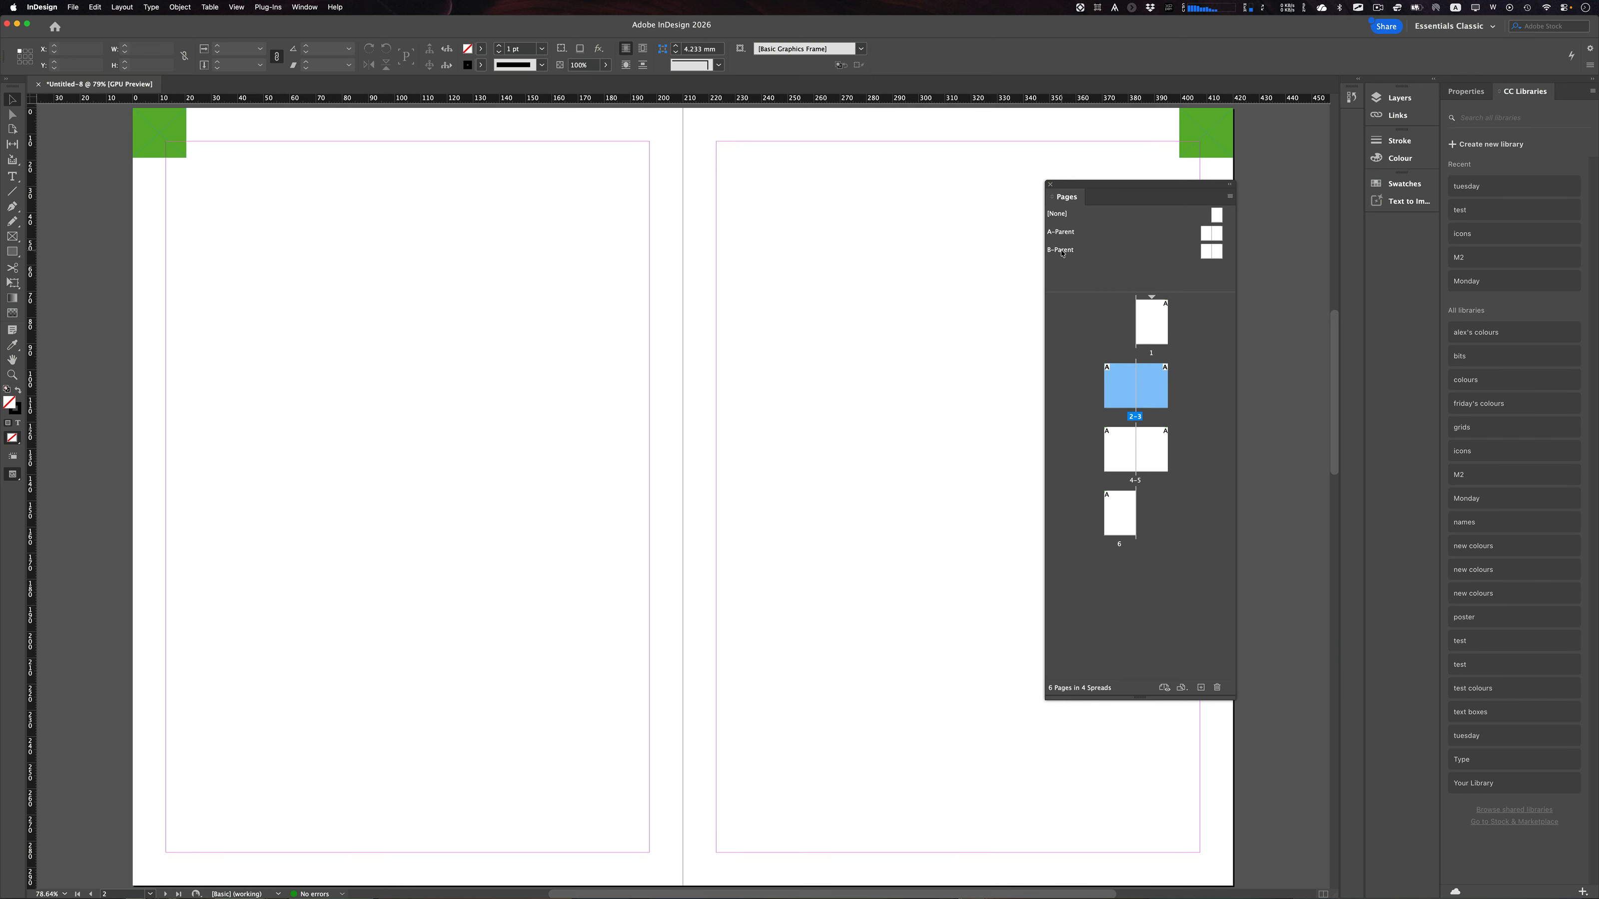
mouse_move(1061, 252)
left_mouse_down()
mouse_move(1144, 427)
mouse_move(1137, 407)
mouse_move(1144, 422)
mouse_move(1179, 403)
mouse_move(1129, 397)
left_mouse_up()
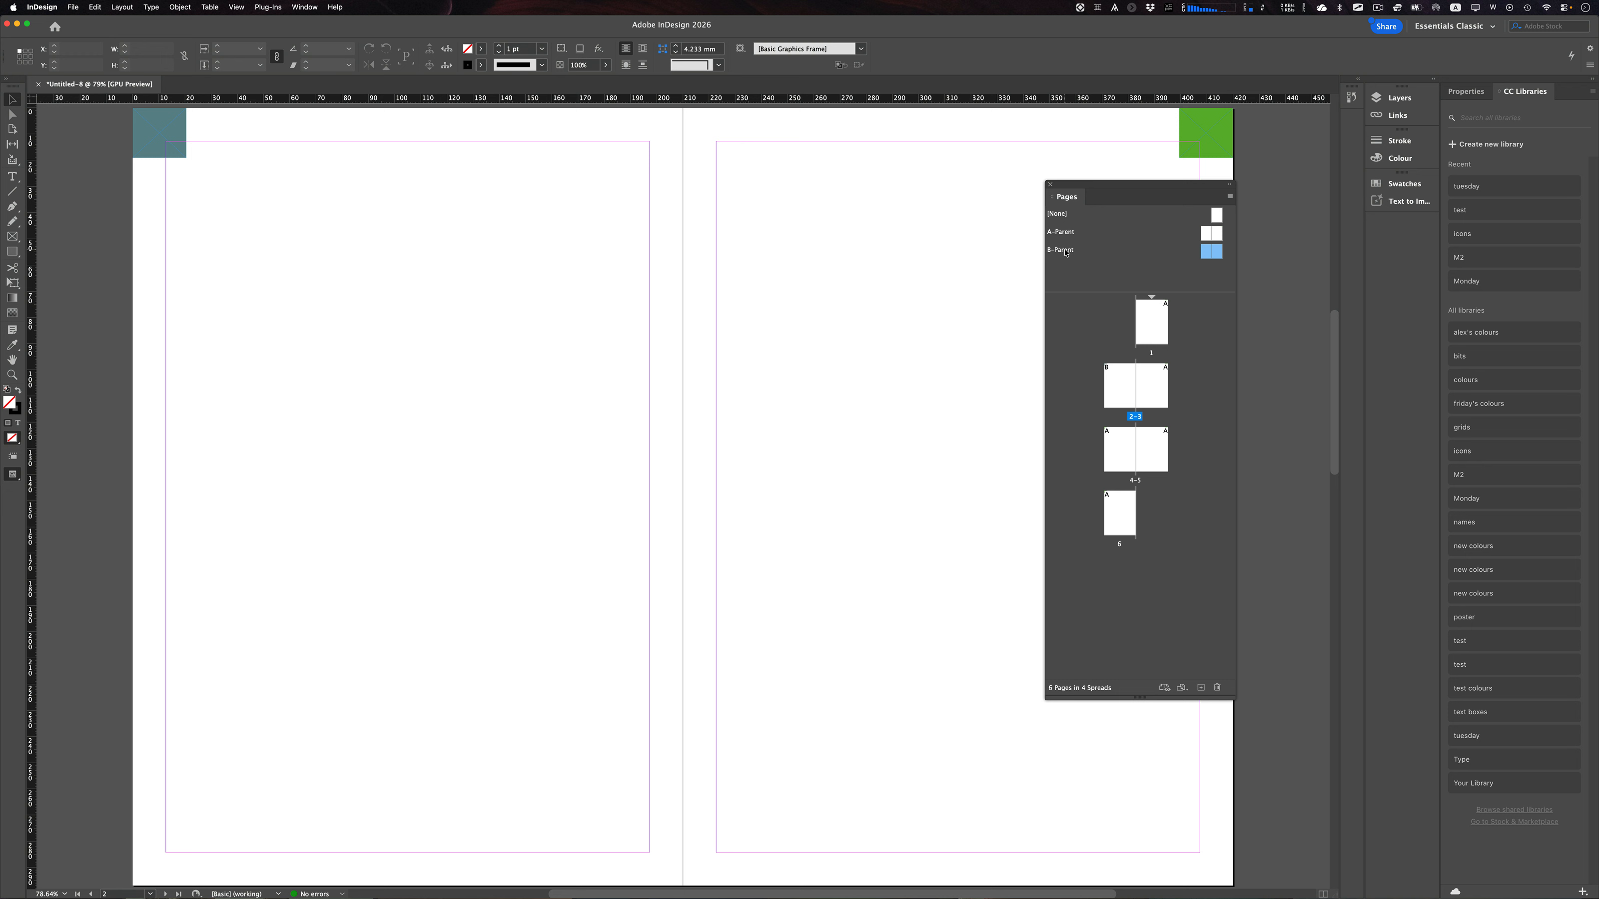
left_click_drag(1066, 252, 1149, 381)
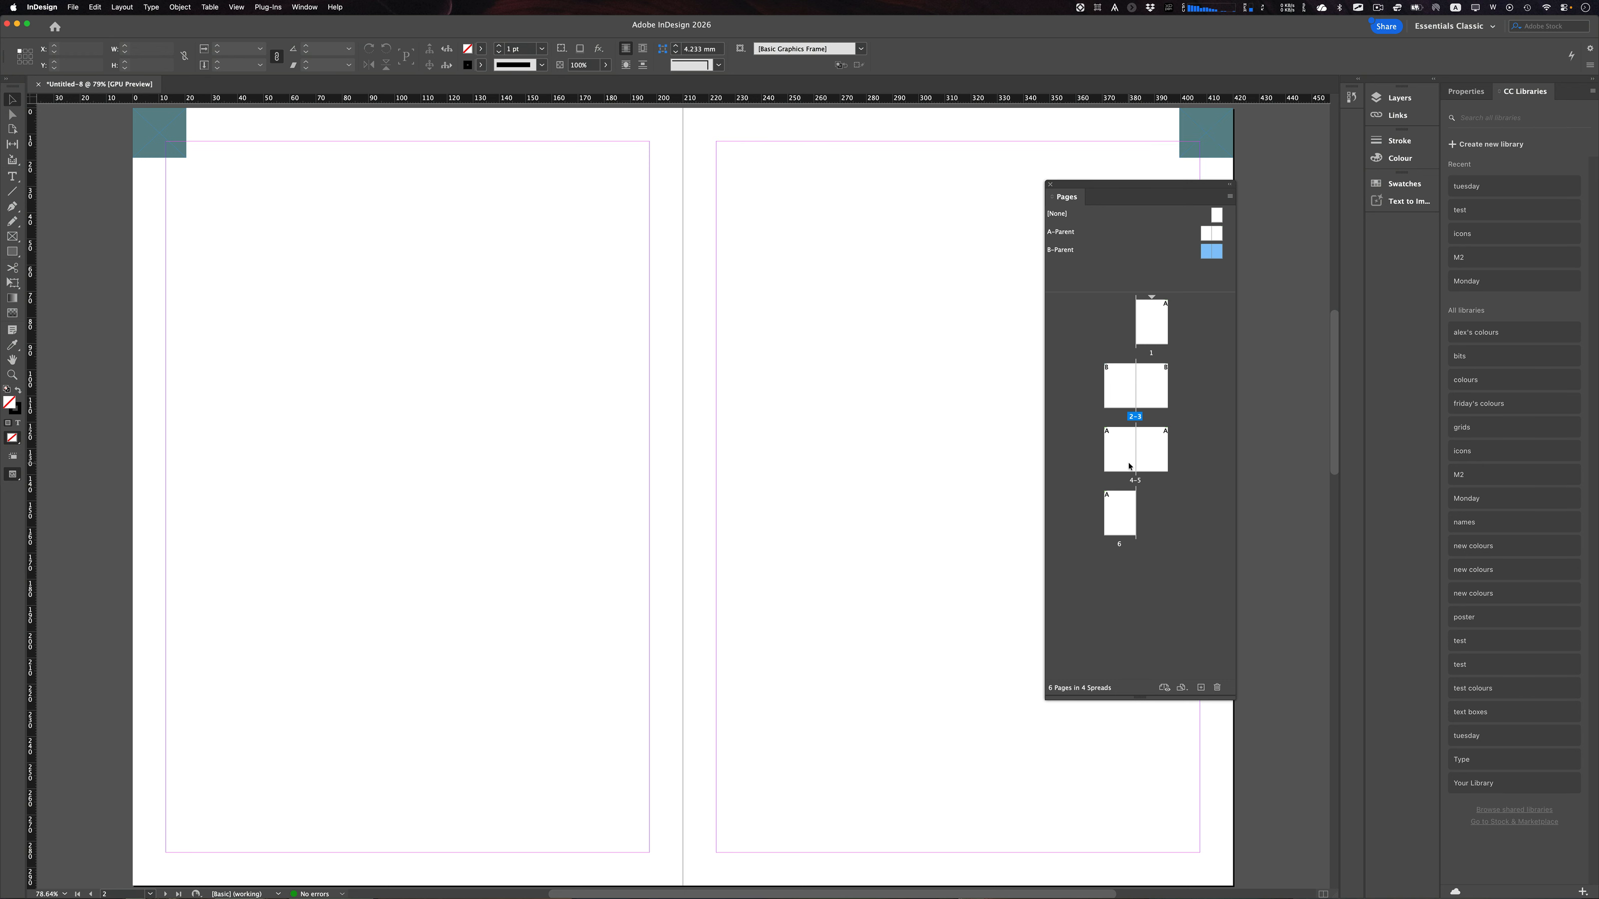
Move the B-Parent spread from pages 2-3 to after spread 4-5, and select page 6.
double_click(1136, 481)
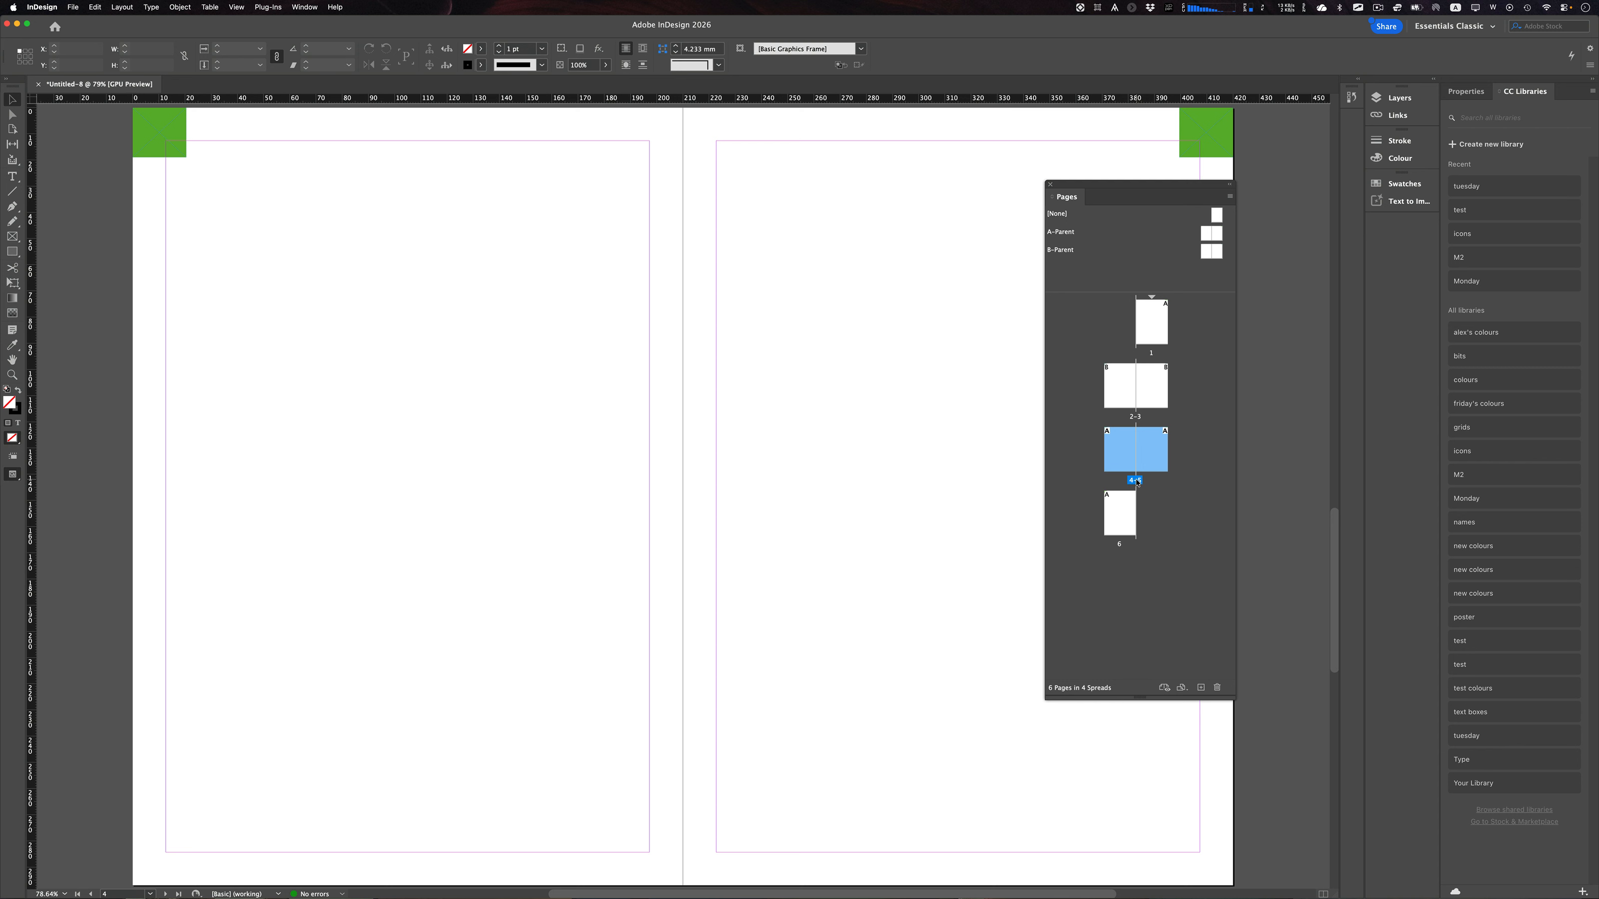
double_click(1135, 417)
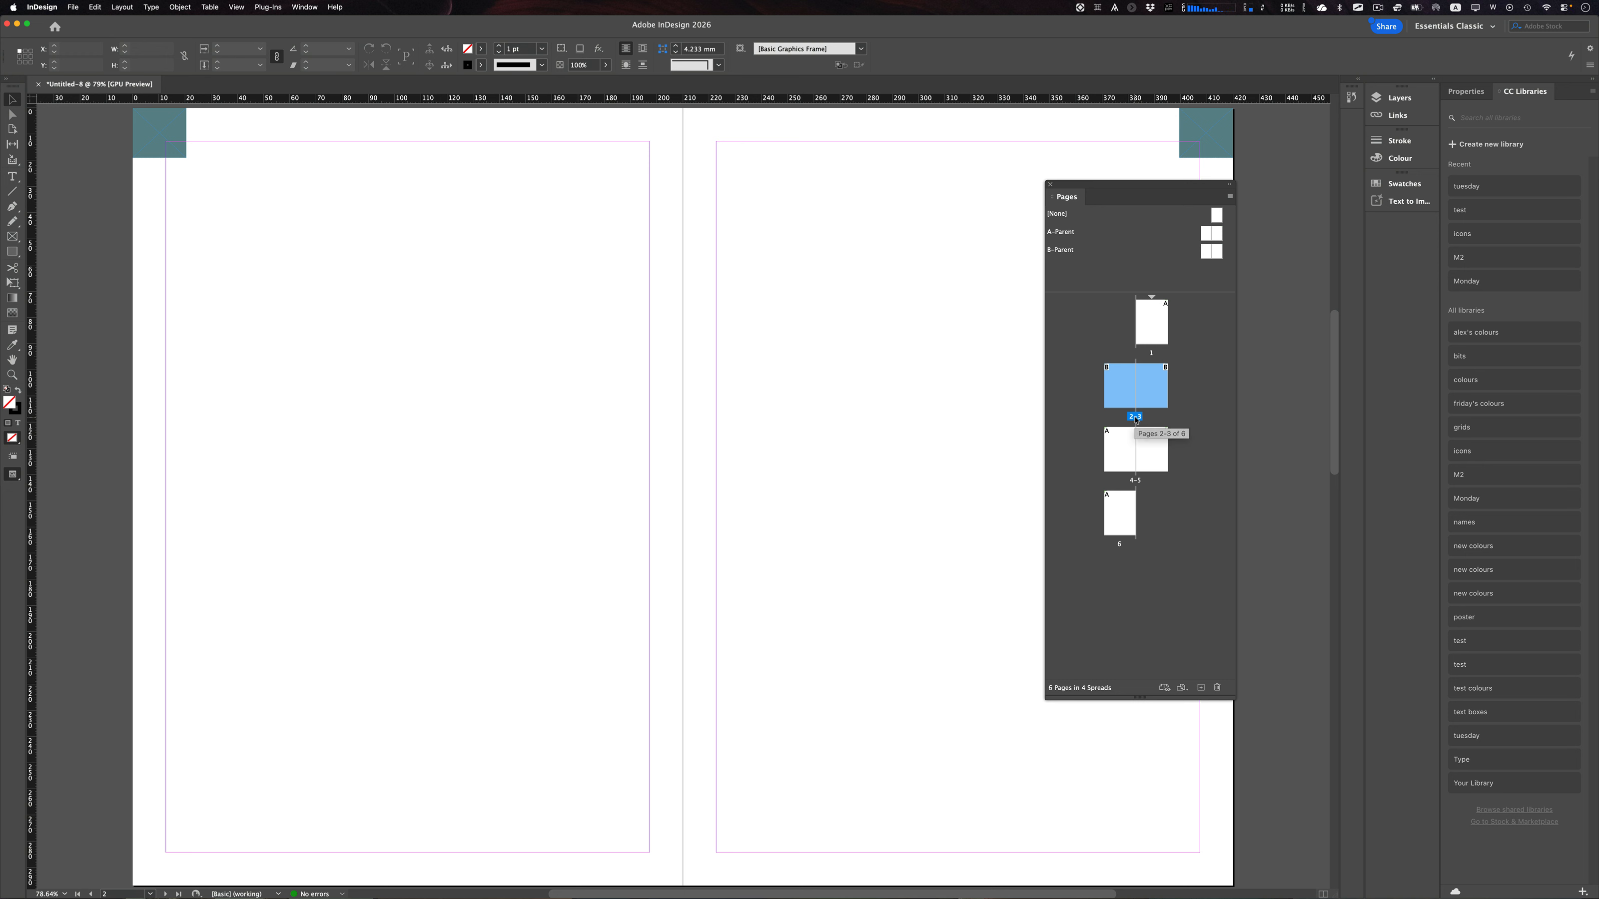
left_click_drag(1120, 412, 1167, 446)
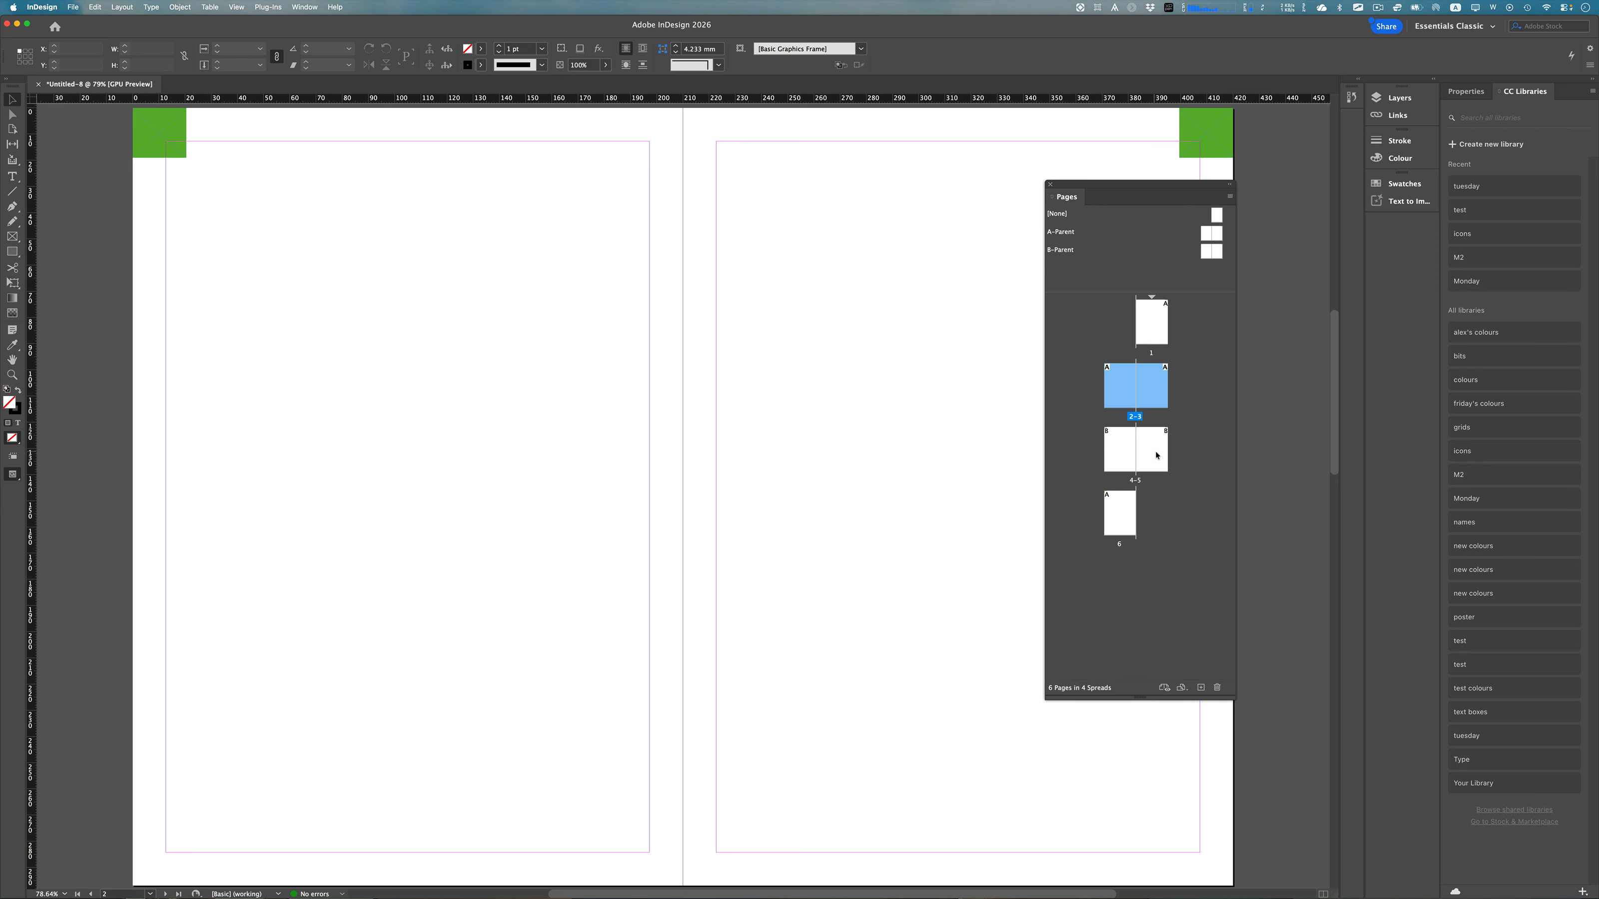
left_click(1120, 513)
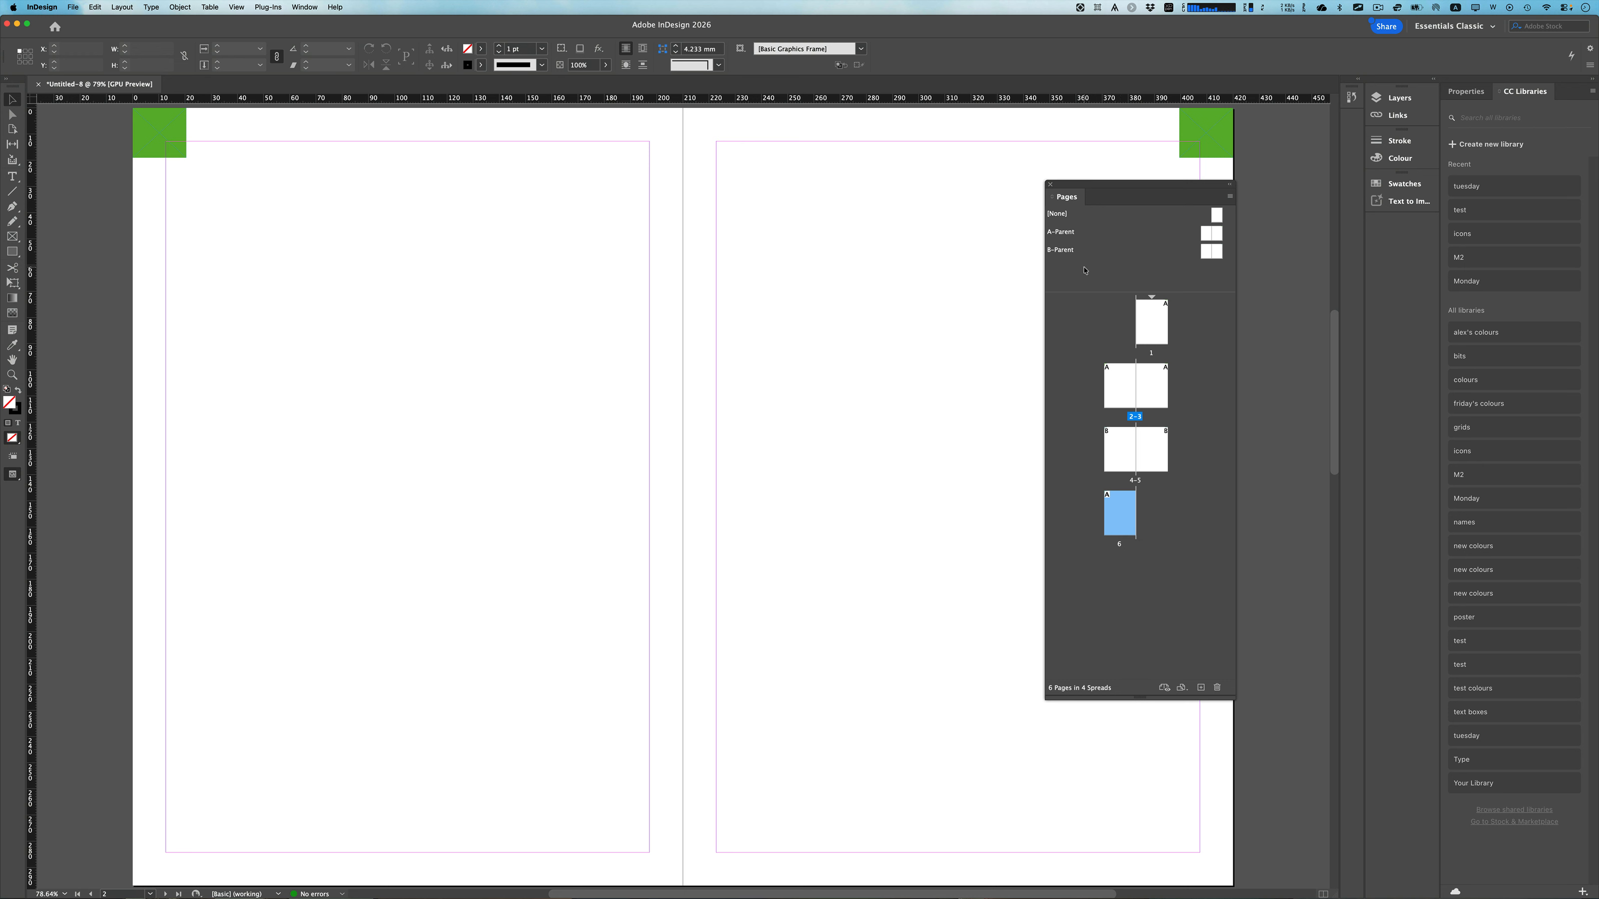
Apply B-Parent to page 6.
left_click_drag(1066, 254, 1121, 517)
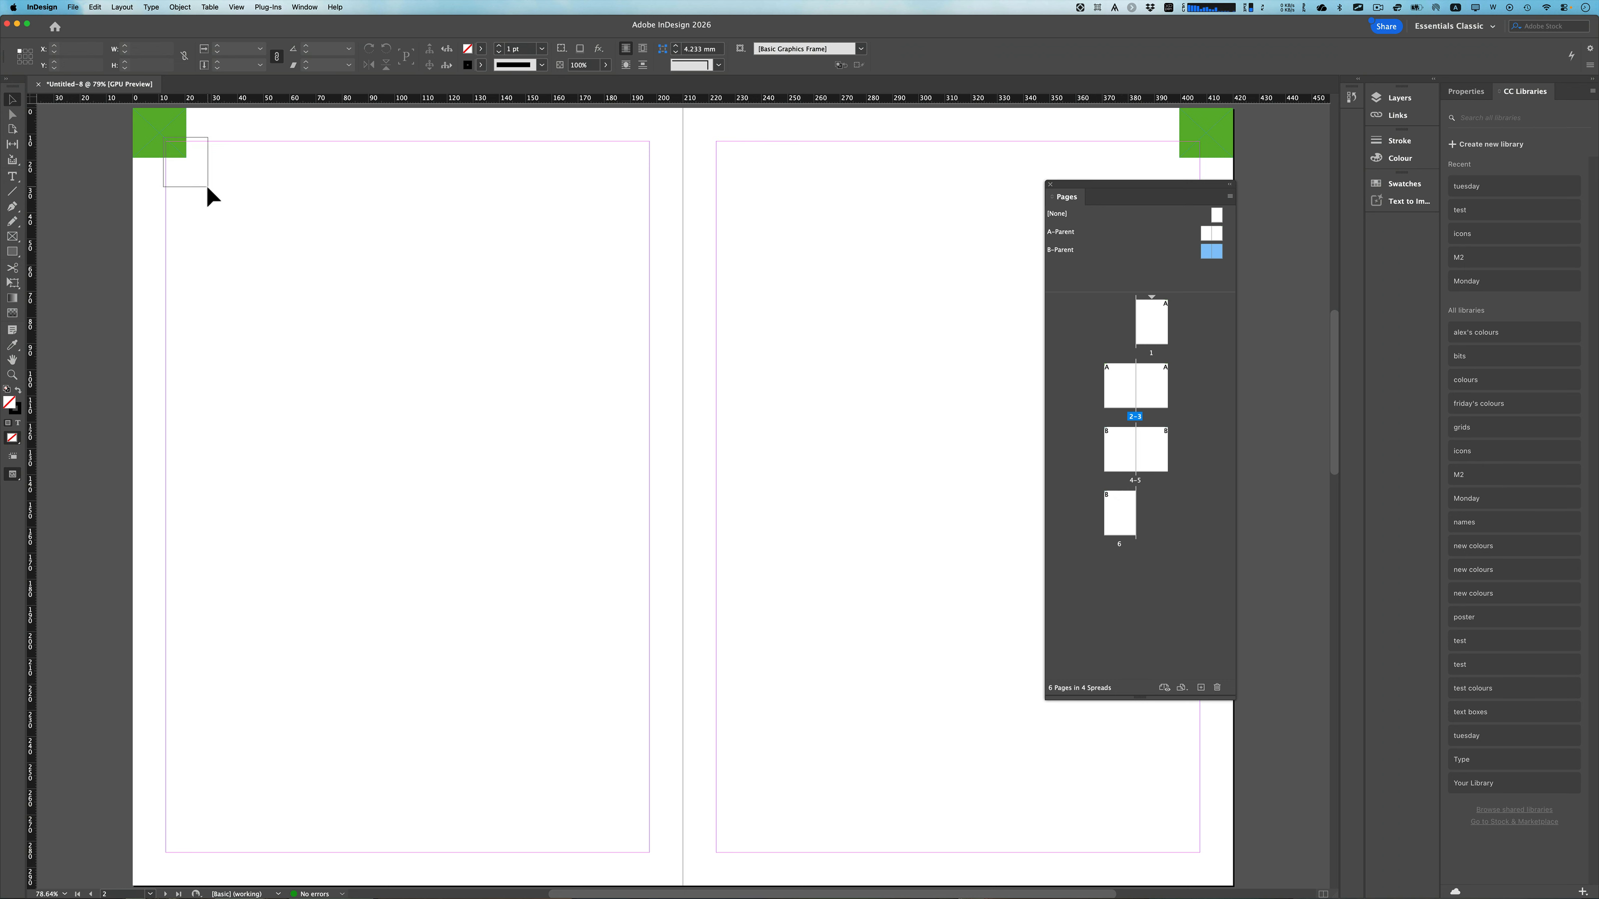
Try to select the green corner square on page 2, and select the right page's corner square on the A-Parent spread.
left_click_drag(160, 138, 222, 187)
left_click_drag(153, 133, 222, 189)
double_click(1061, 233)
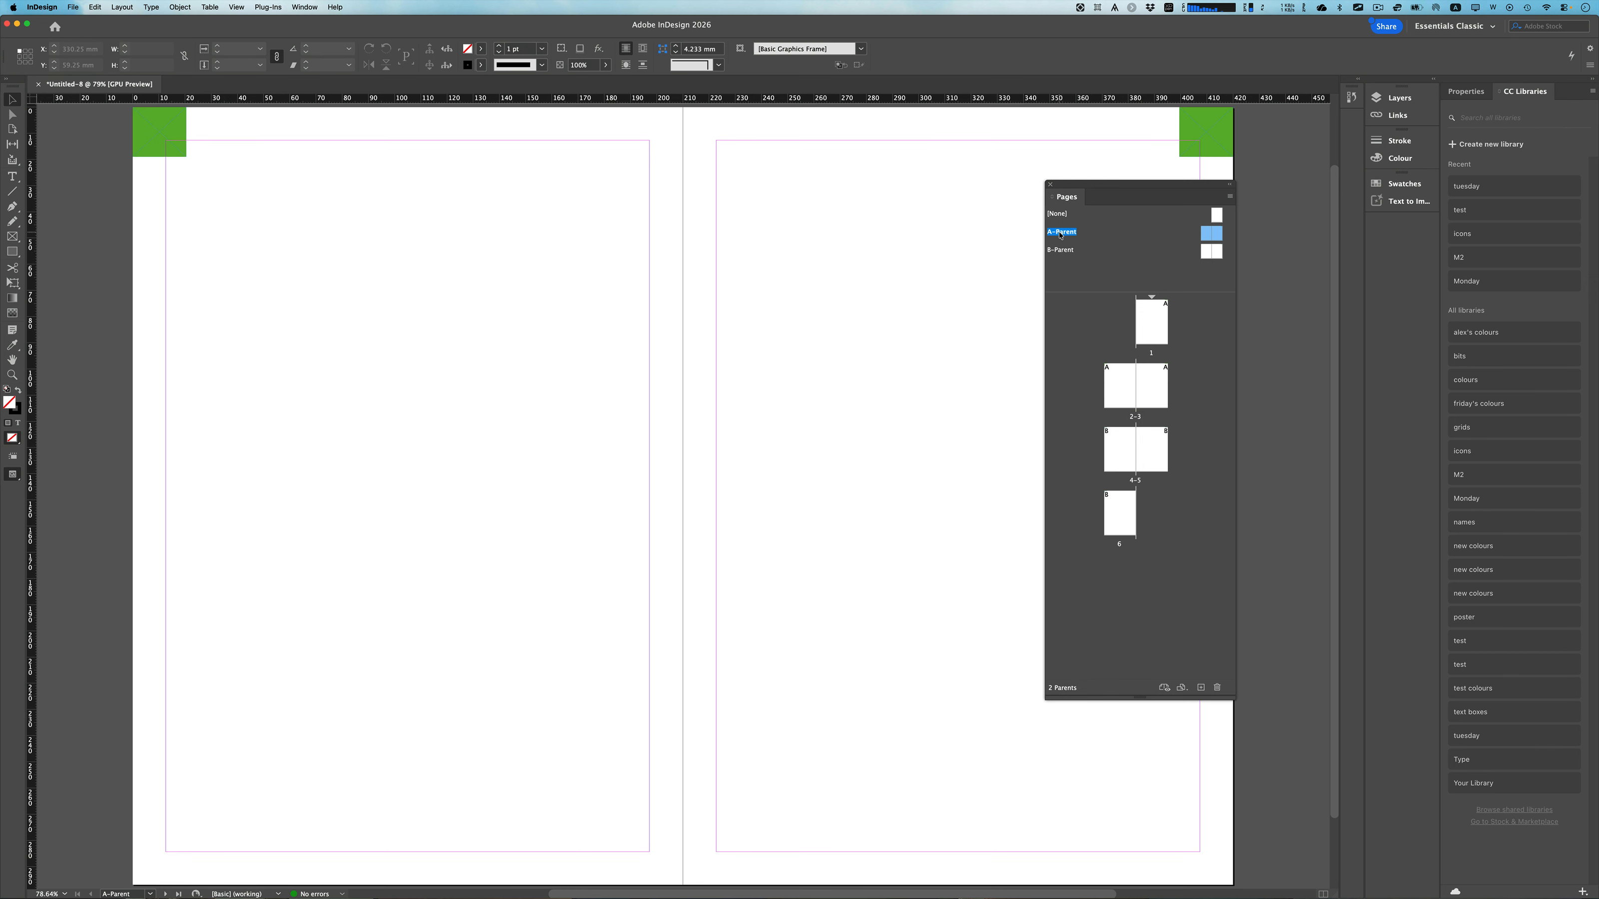
left_click(1209, 132)
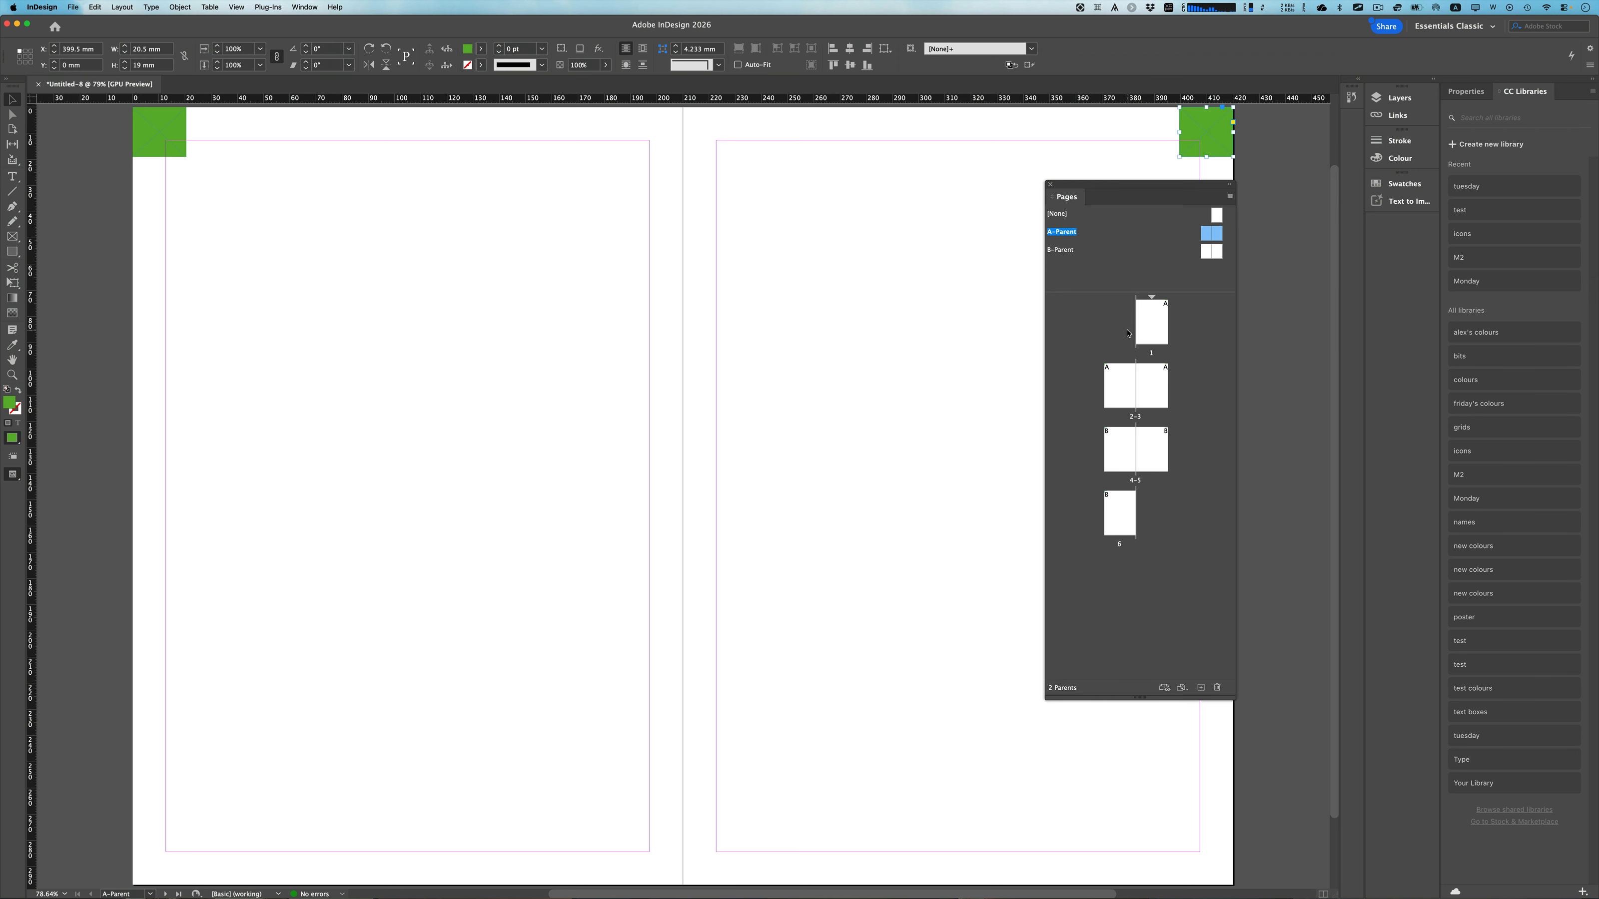
Override the parent's green corner square on page 1 and recolour its fill to blue-violet 6167cd.
double_click(1149, 322)
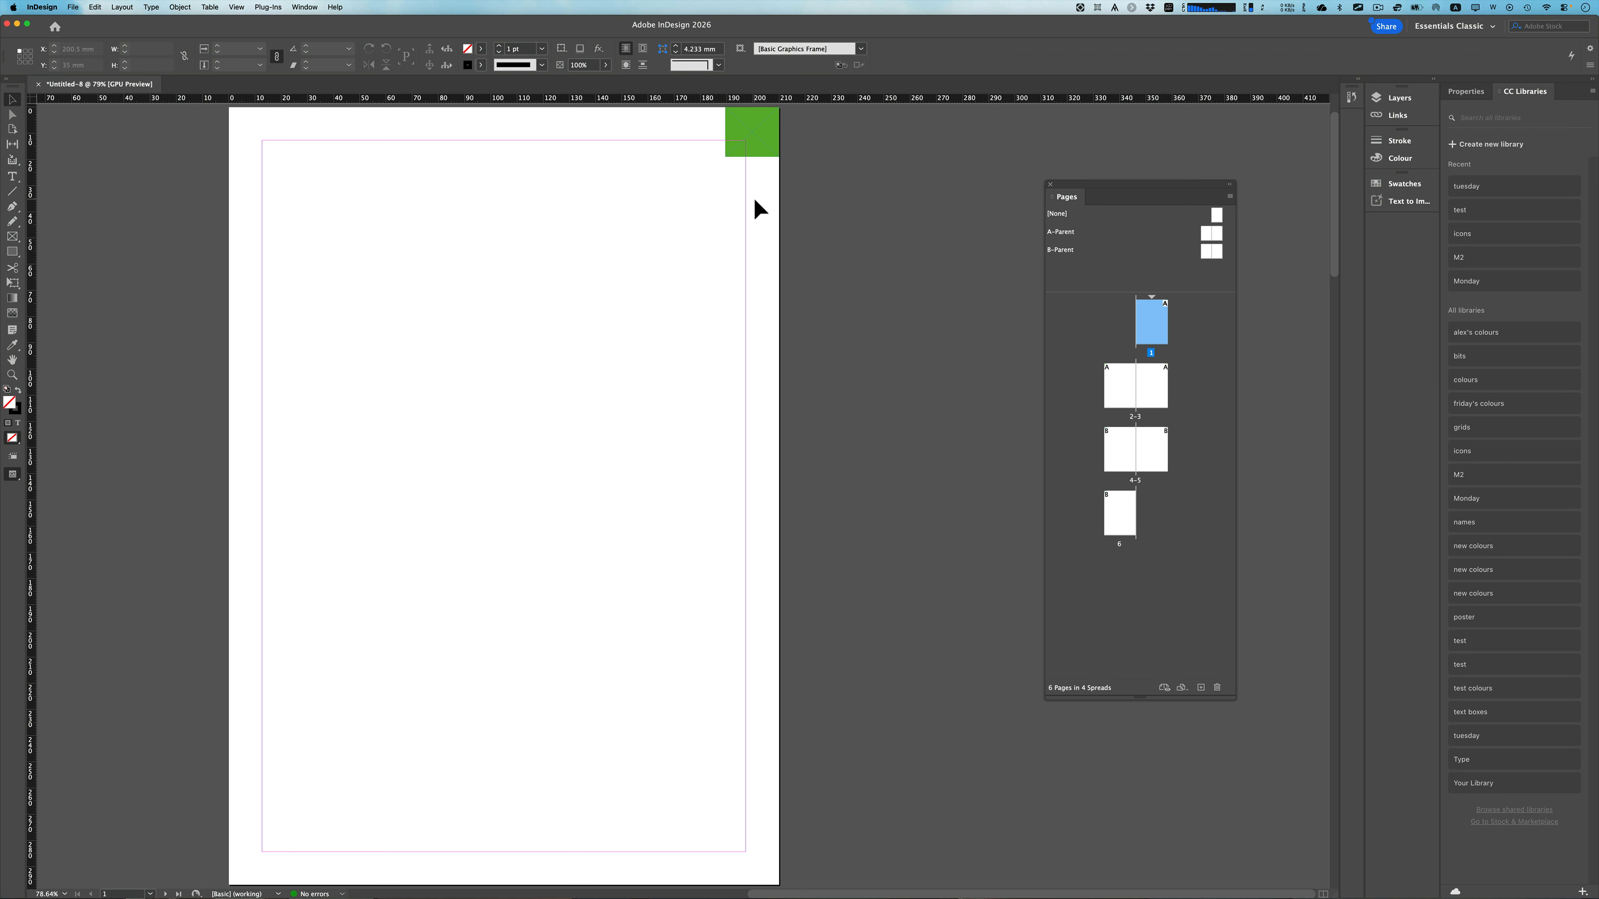
left_click(754, 131)
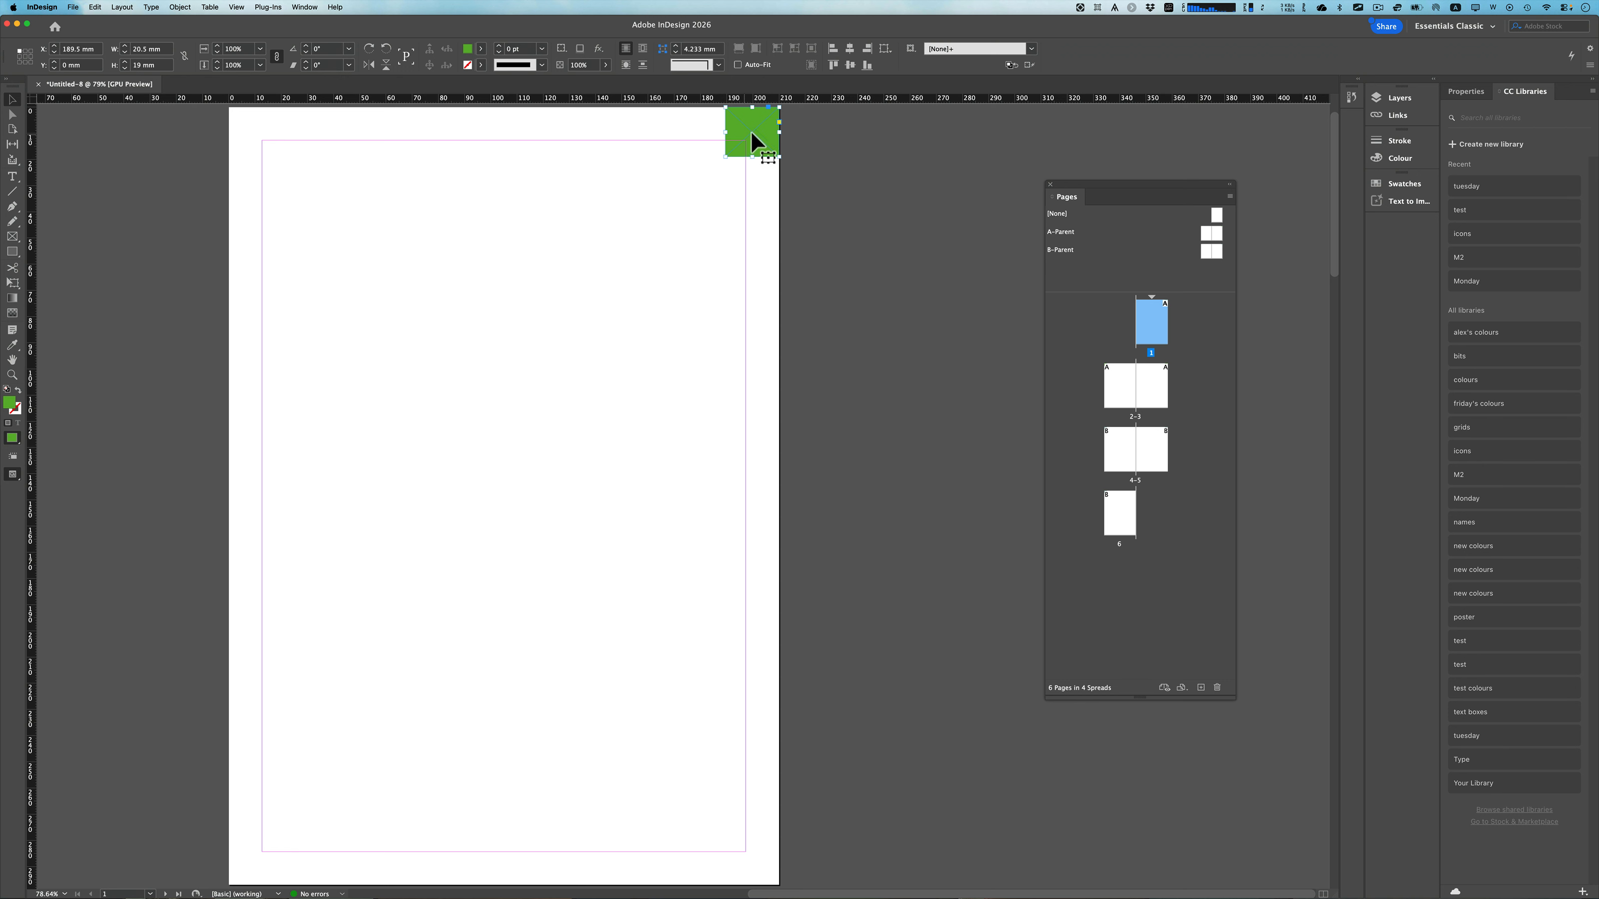
double_click(11, 404)
left_click(758, 478)
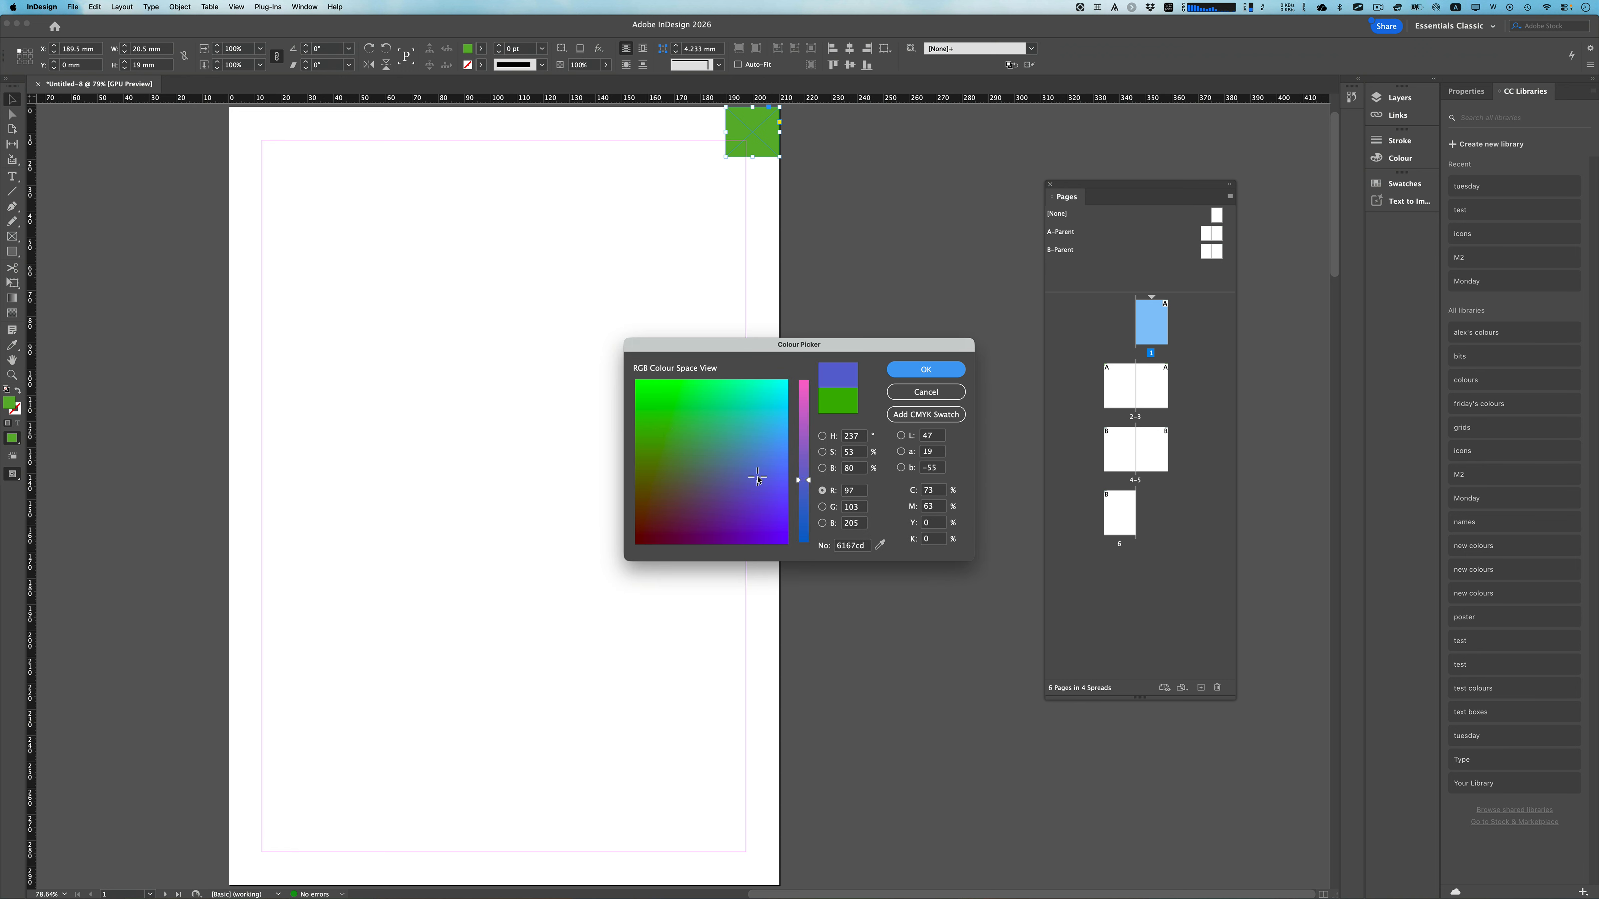
left_click(919, 369)
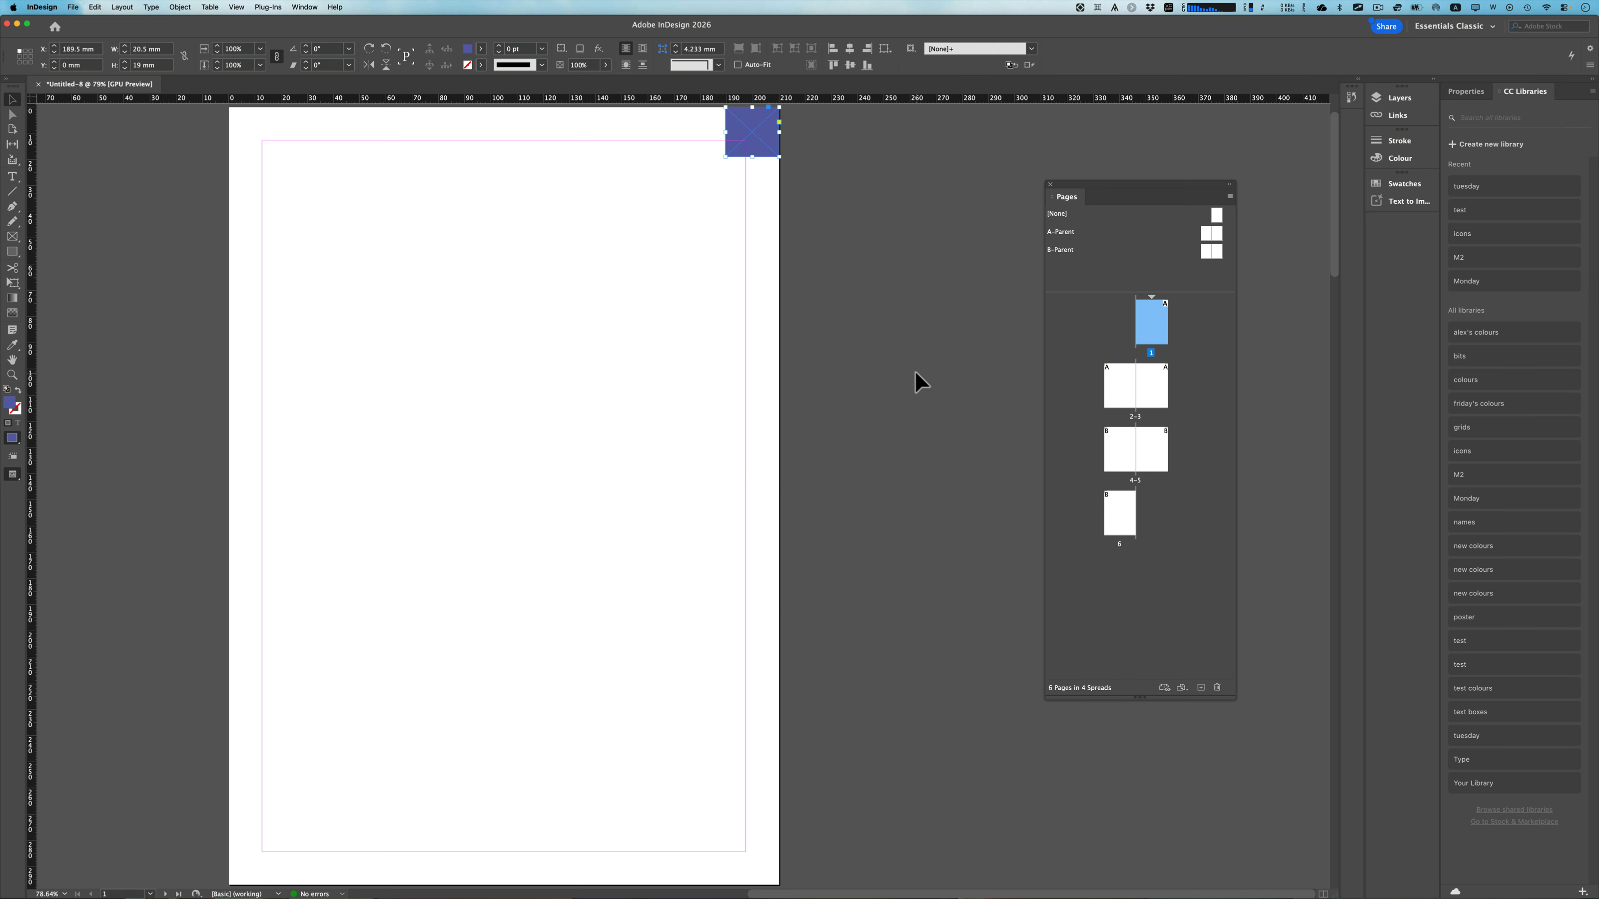
left_click(838, 345)
double_click(1135, 417)
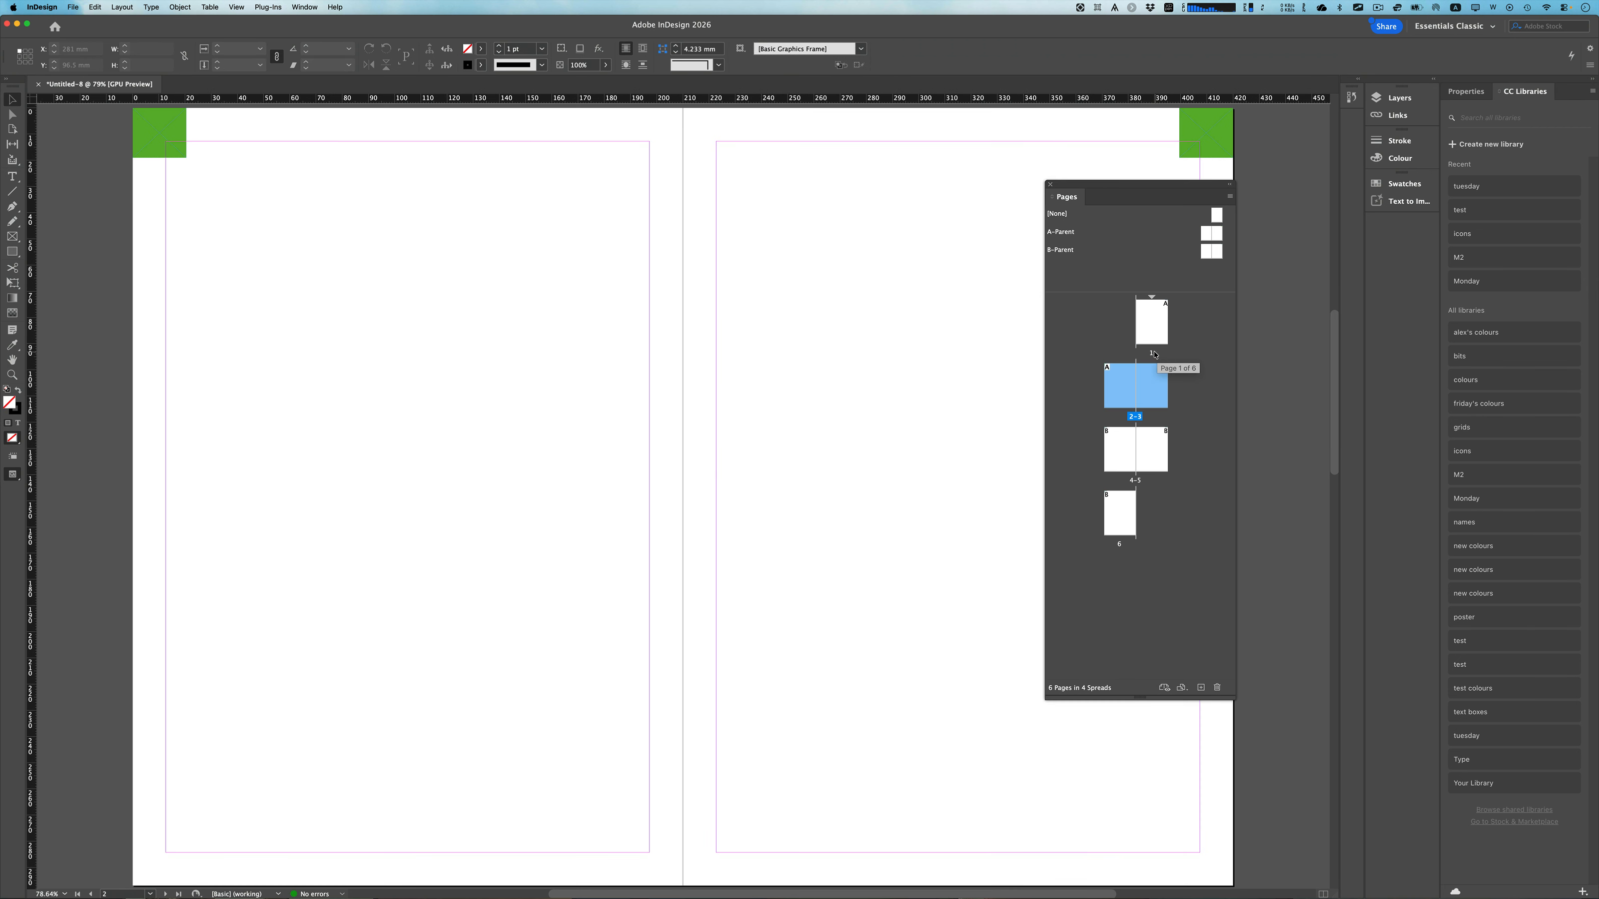
double_click(1148, 331)
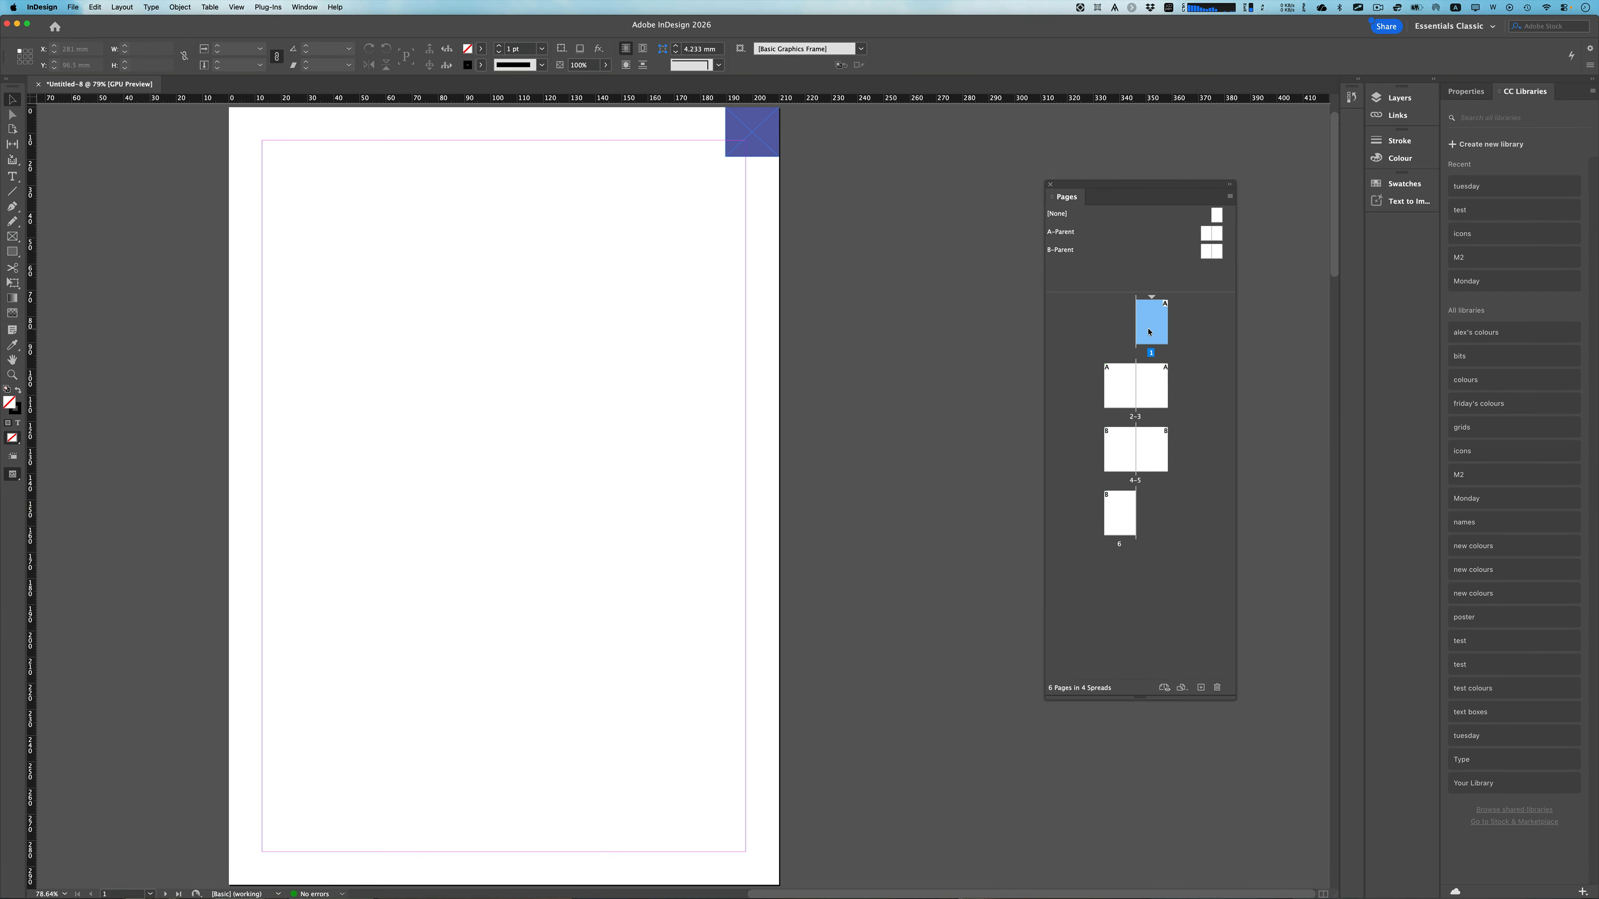
Override all parent page items on spread 2-3 and delete both green corner squares.
double_click(1136, 418)
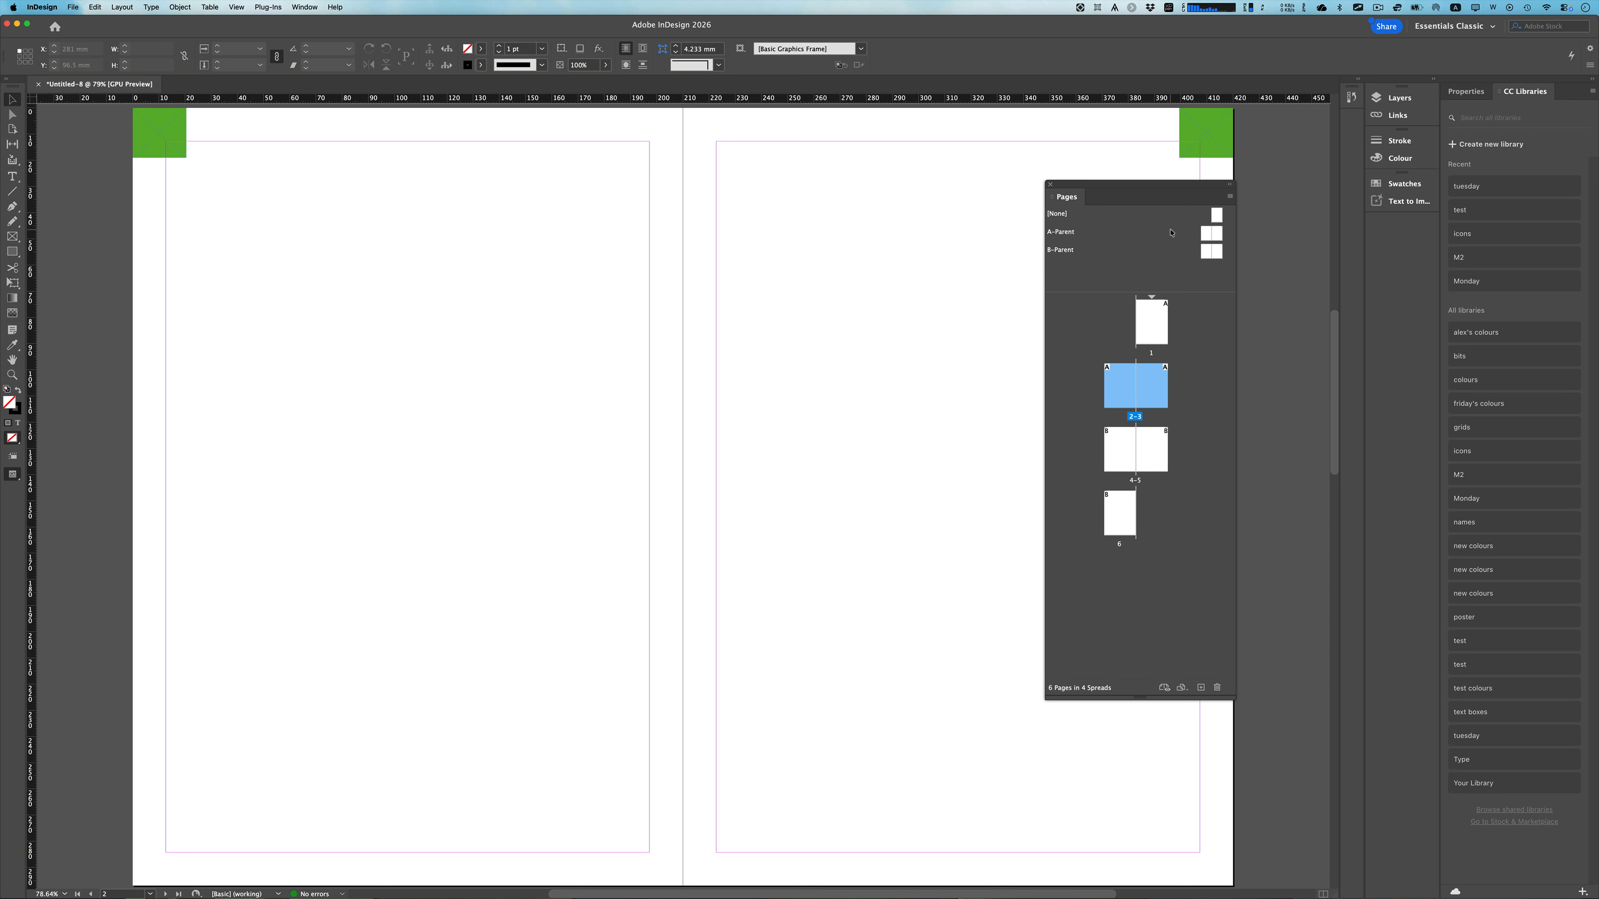
left_click(1230, 198)
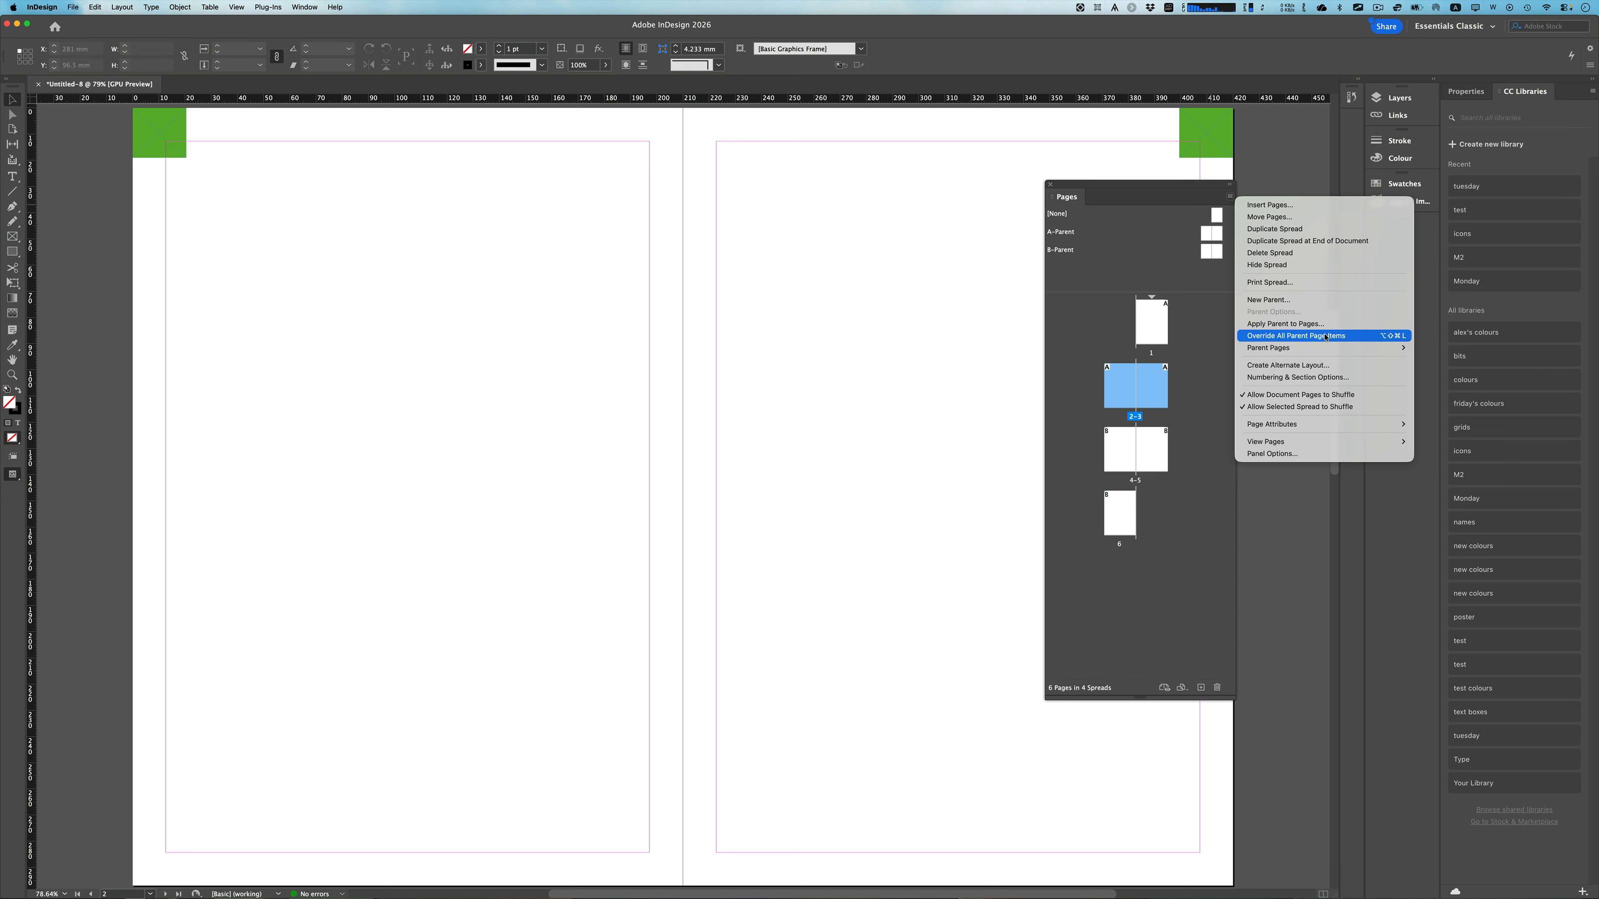
left_click(1325, 337)
left_click(1213, 123)
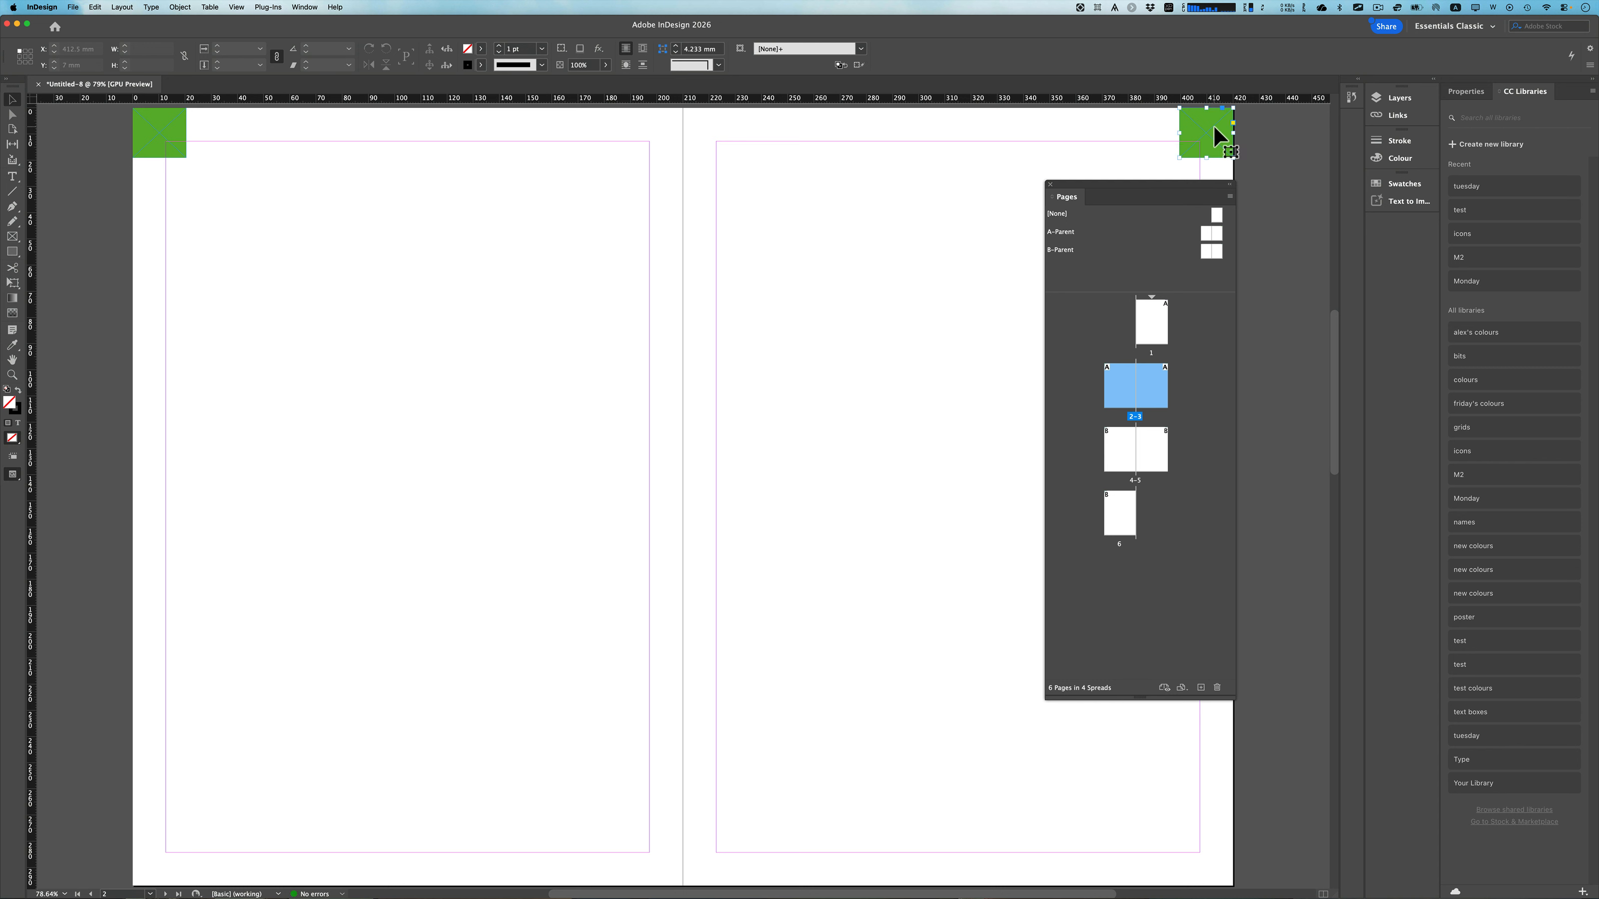
left_click(161, 138)
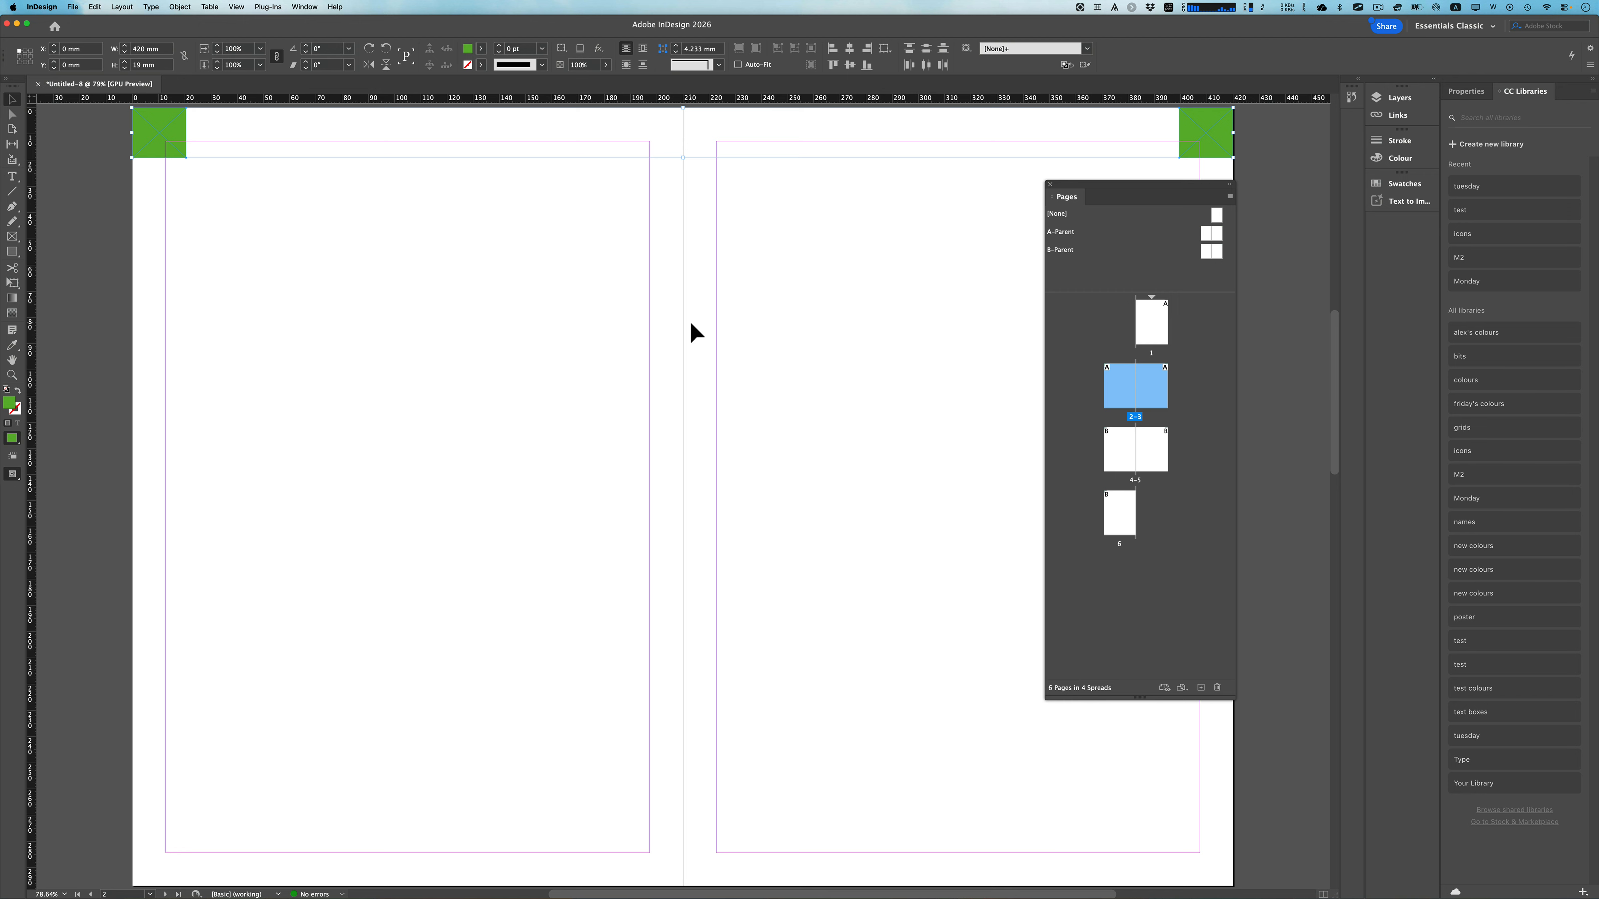
key("BackSpace")
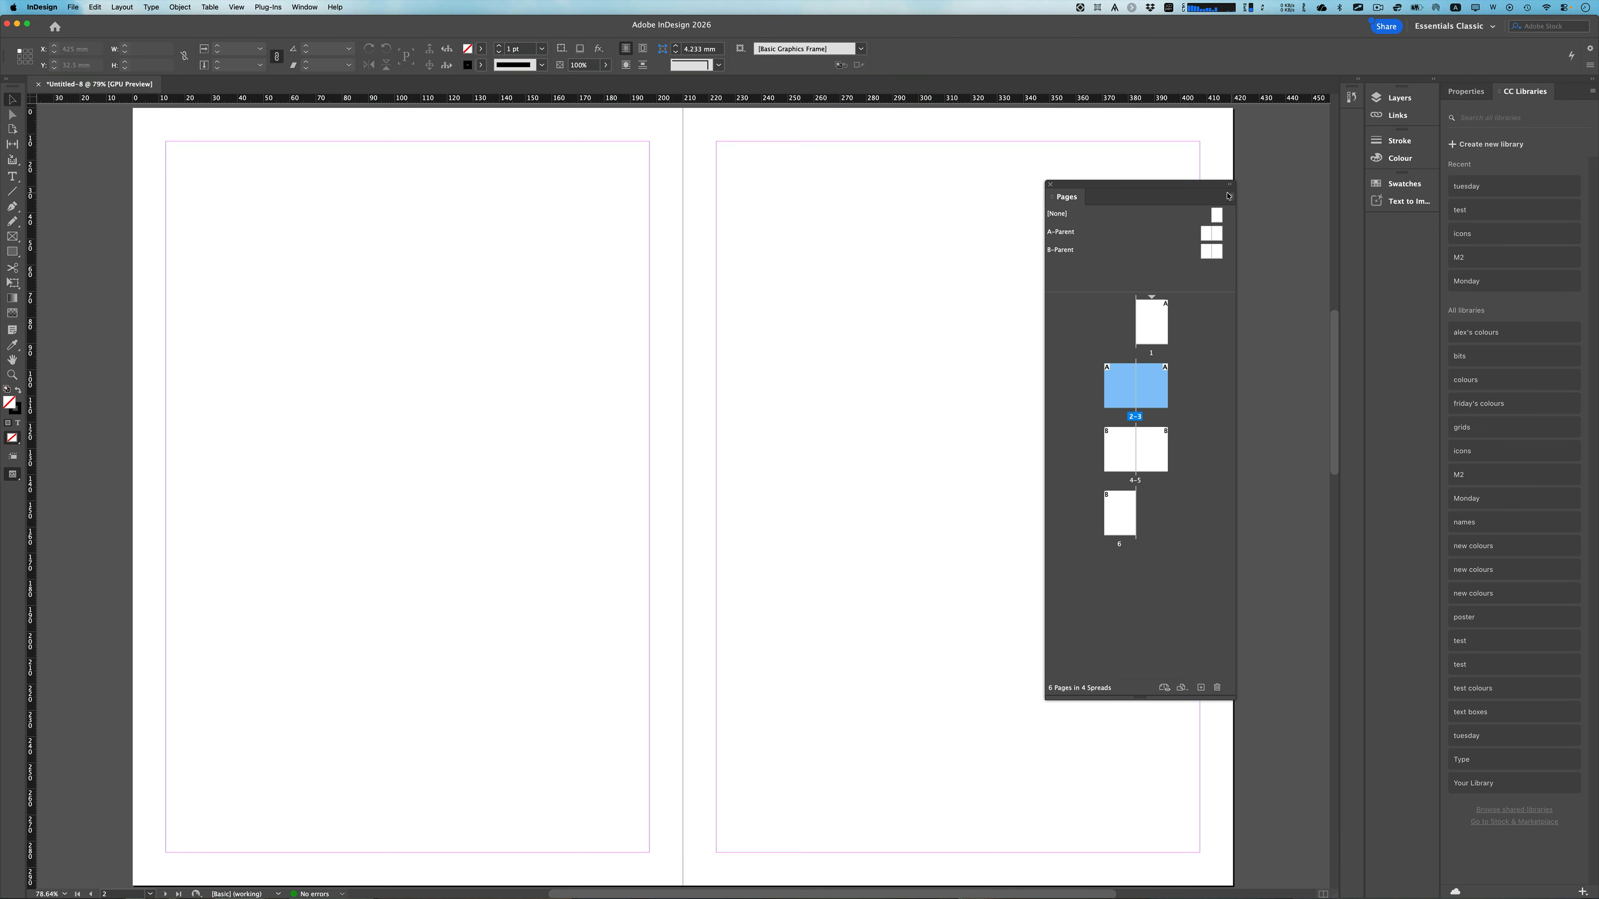
Reapply A-Parent to page 2 and page 3 to restore their corner squares.
left_click(1228, 199)
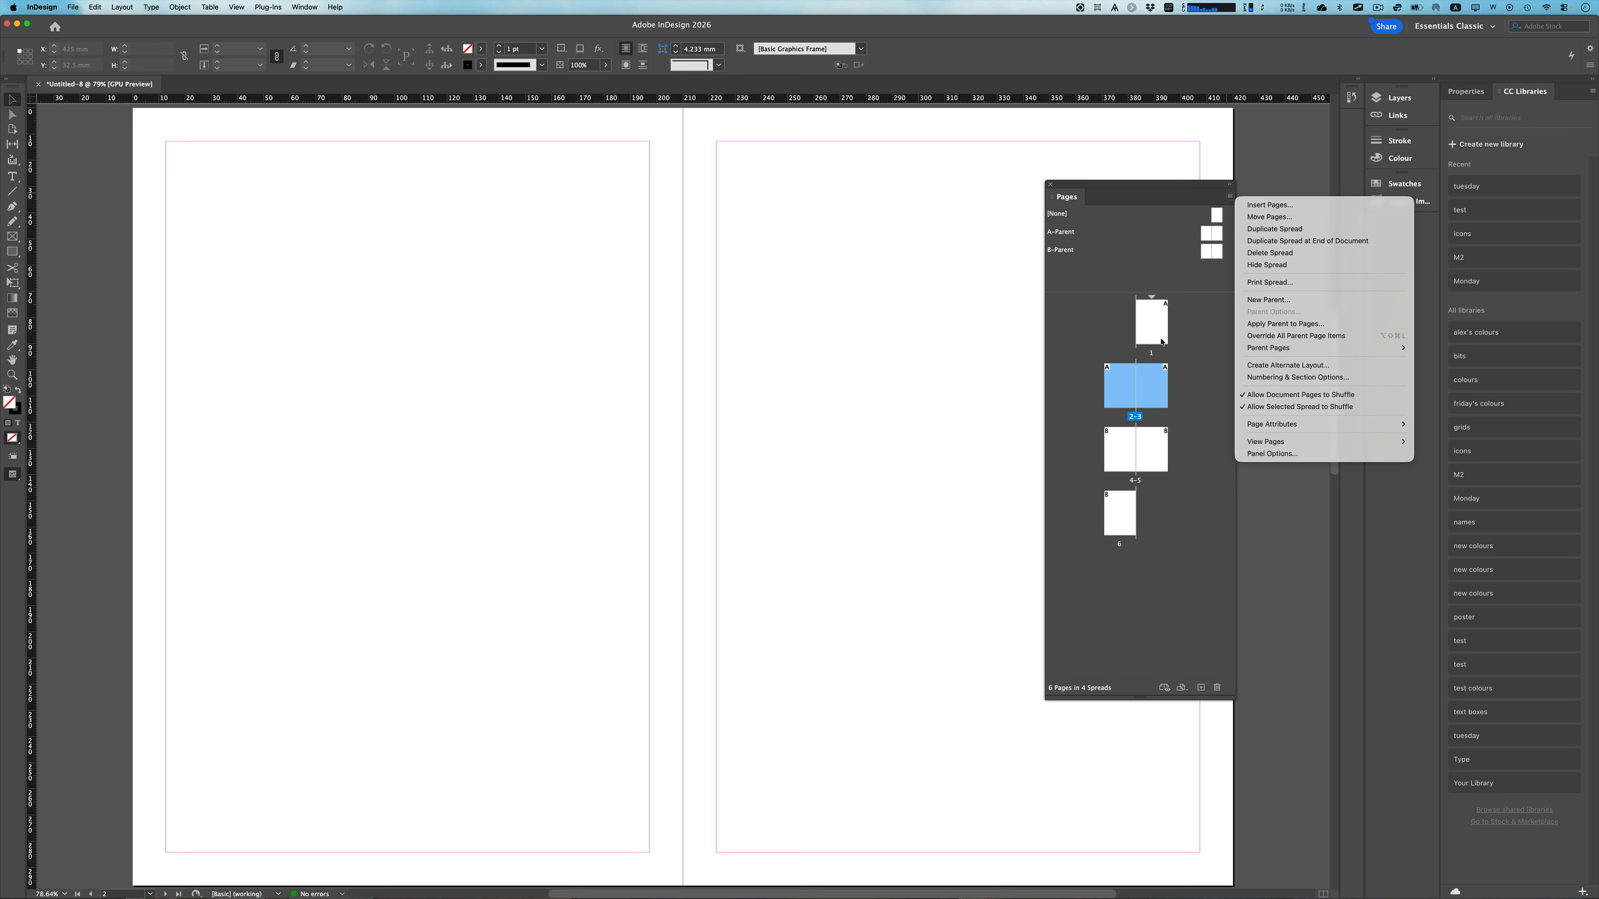
left_click(1112, 331)
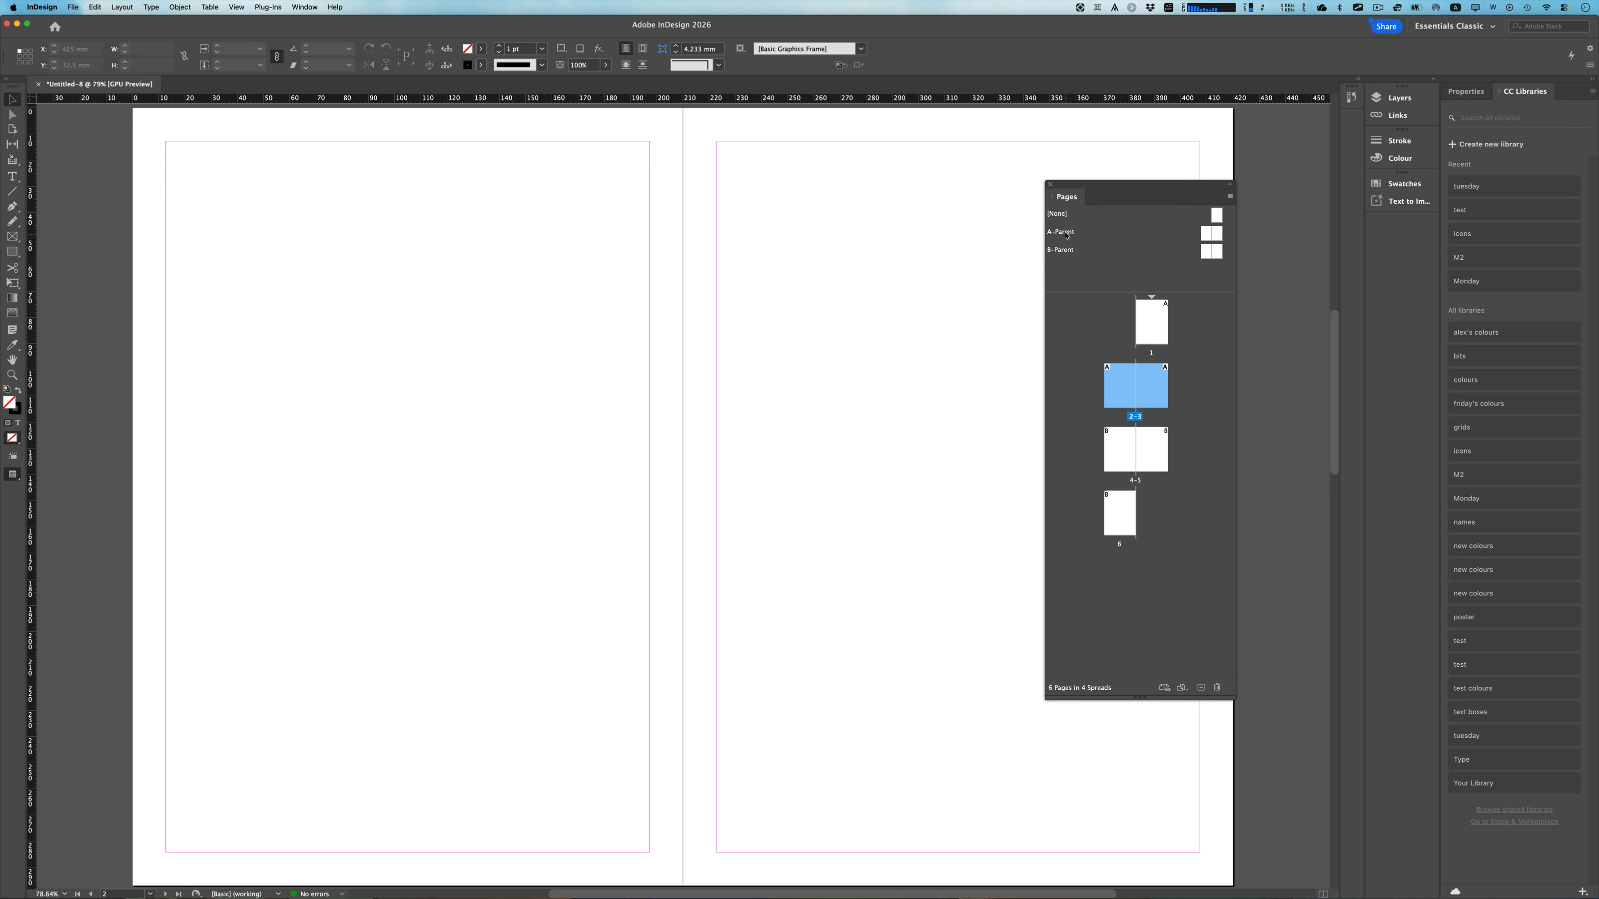
left_click_drag(1066, 236, 1122, 387)
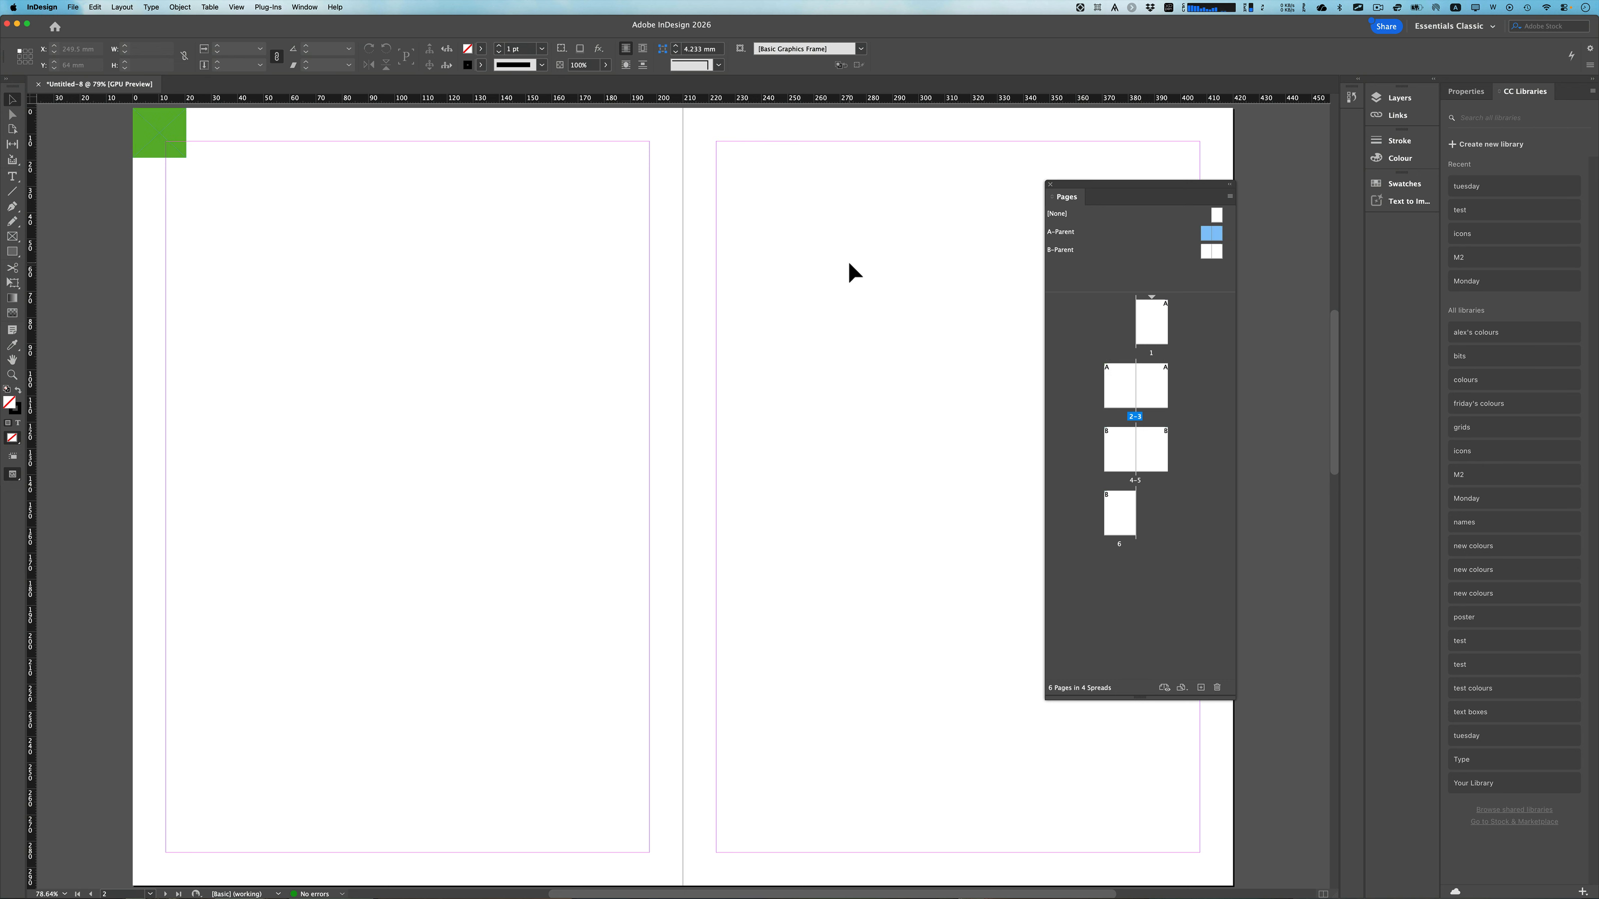
left_click_drag(1066, 231, 1157, 386)
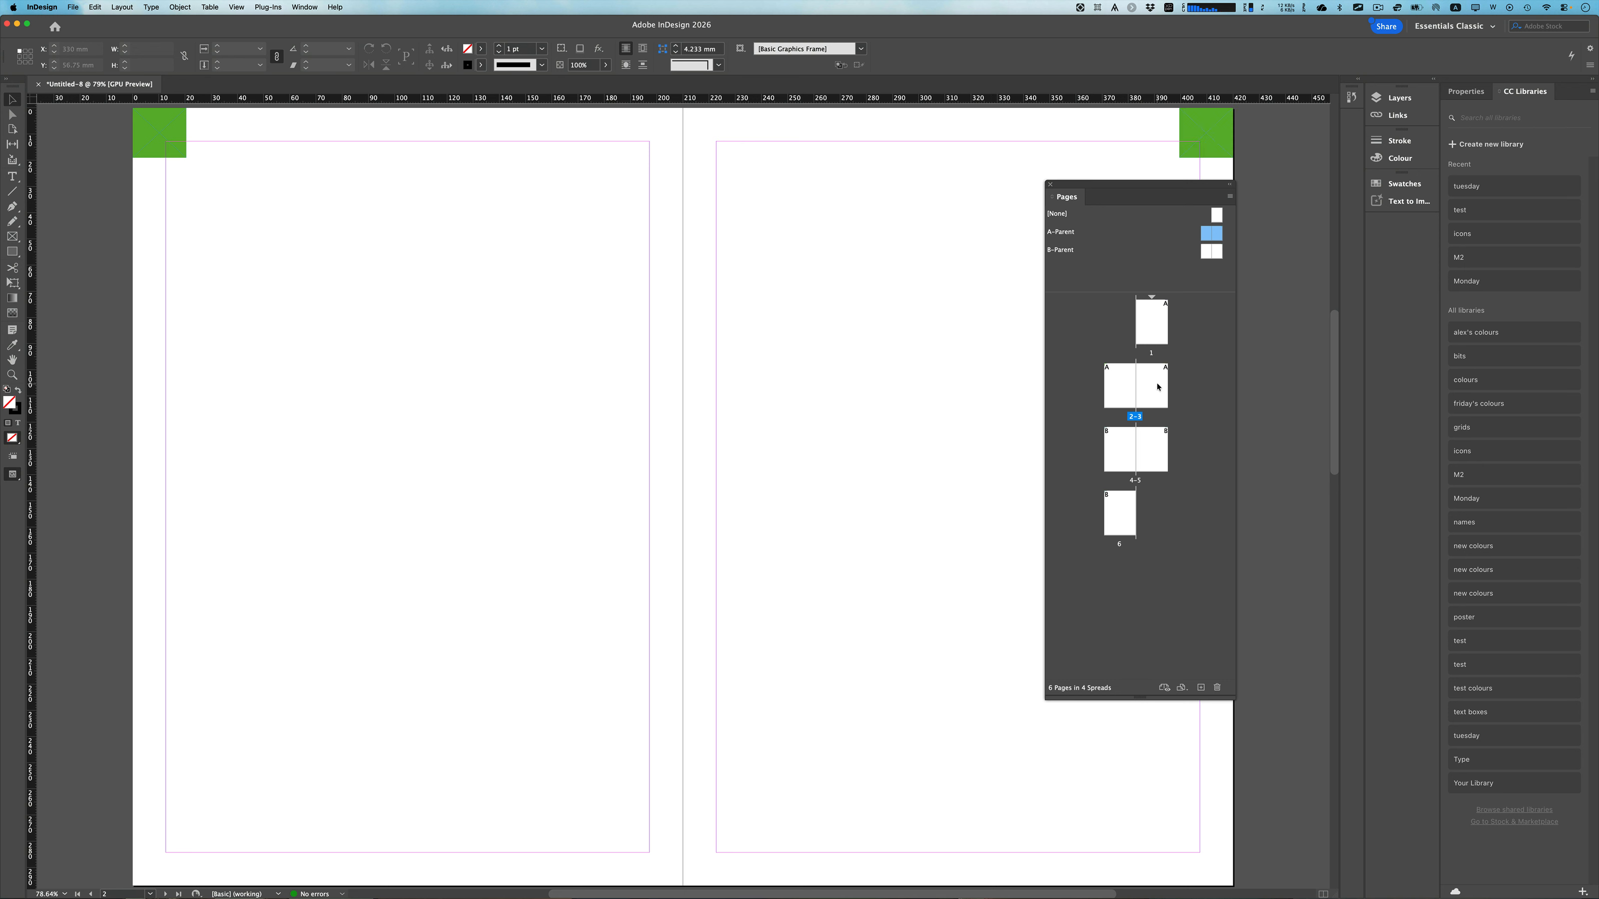
left_click(1229, 197)
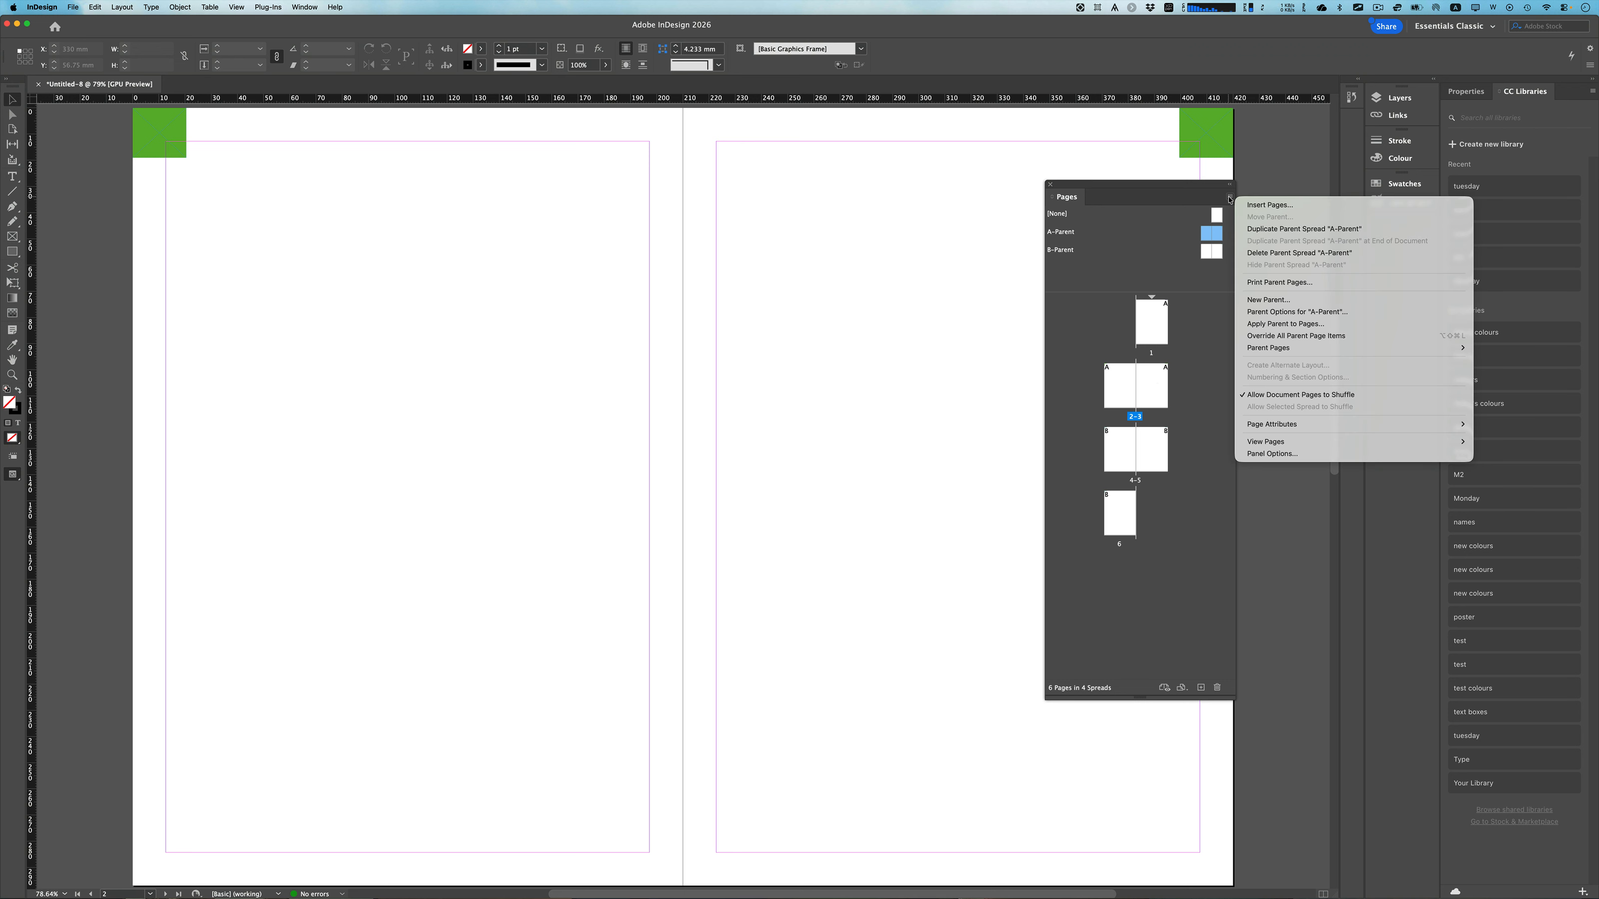
left_click(1298, 327)
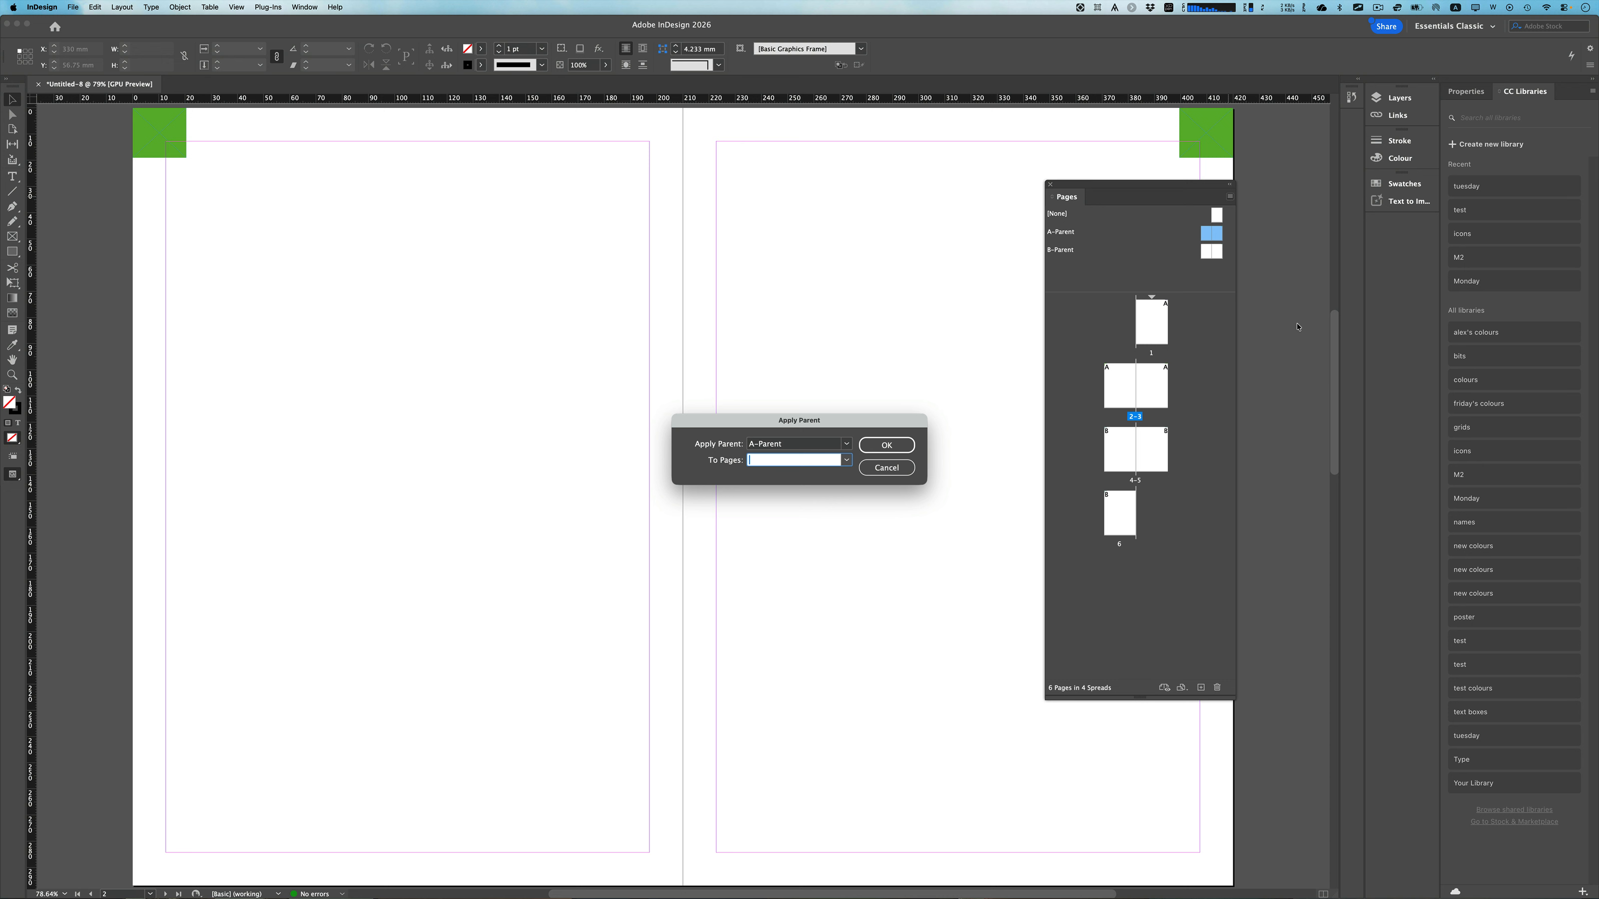
left_click(846, 444)
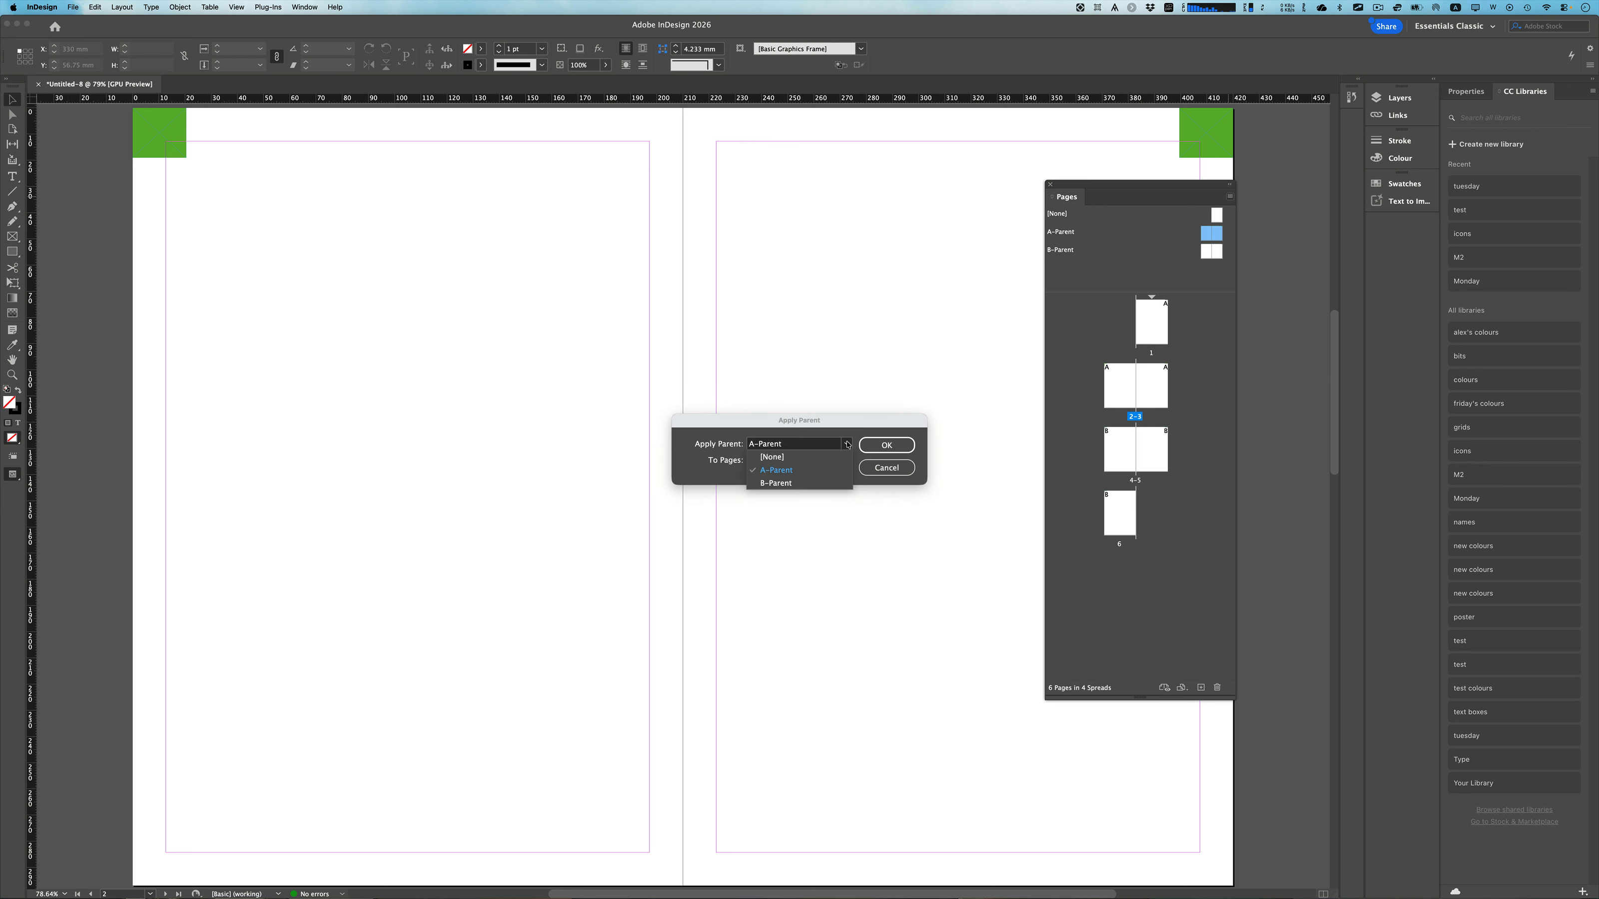
left_click(775, 469)
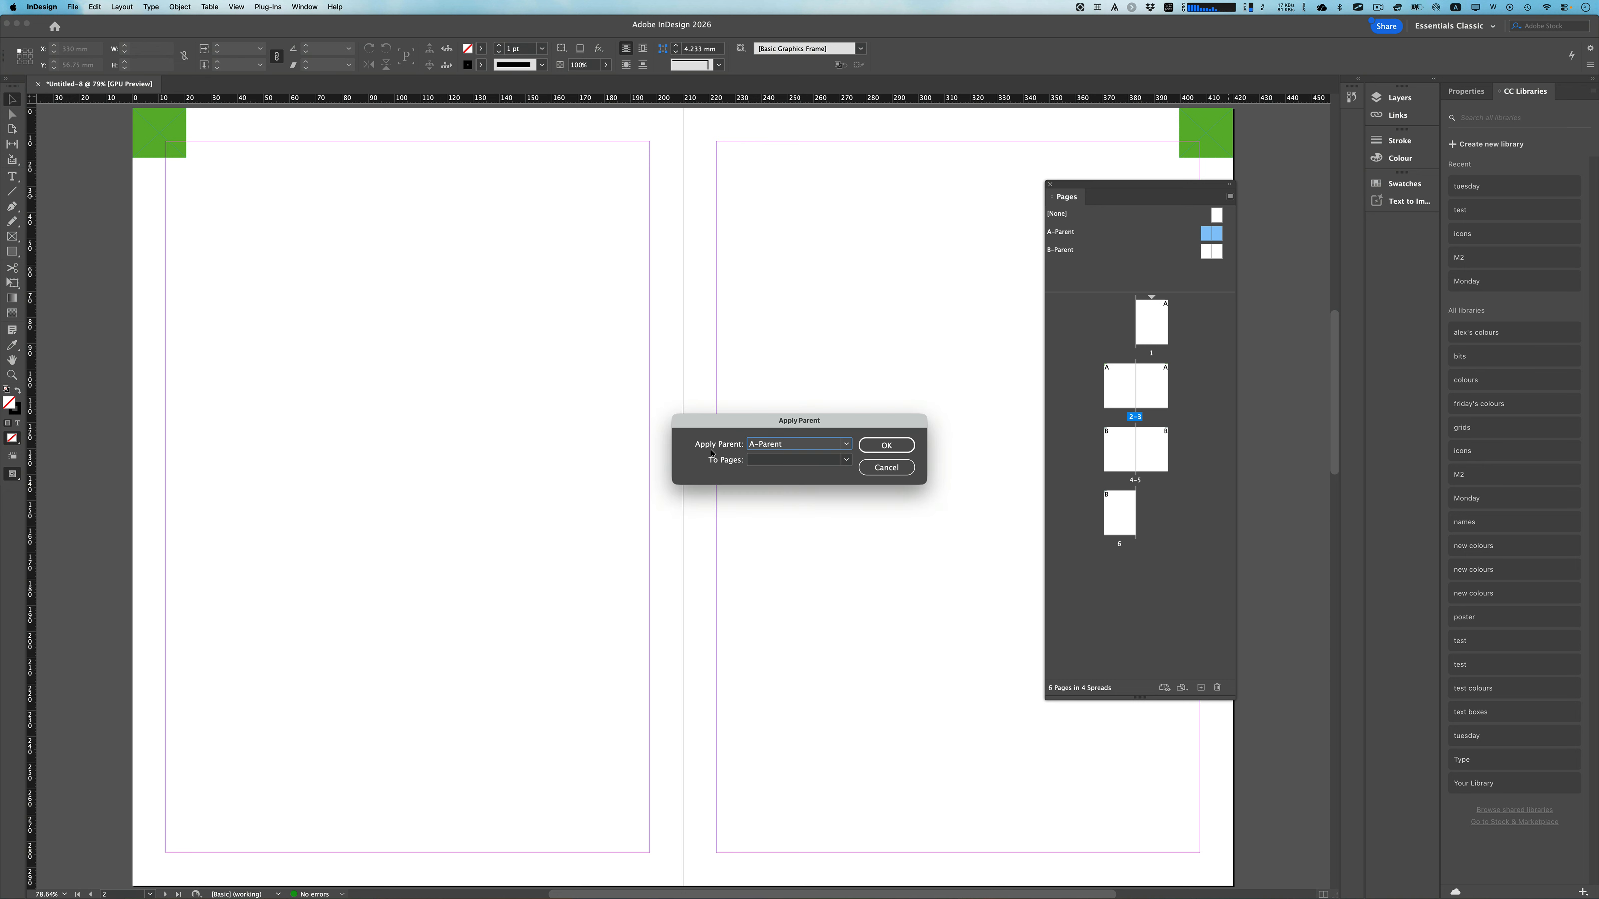
left_click(777, 465)
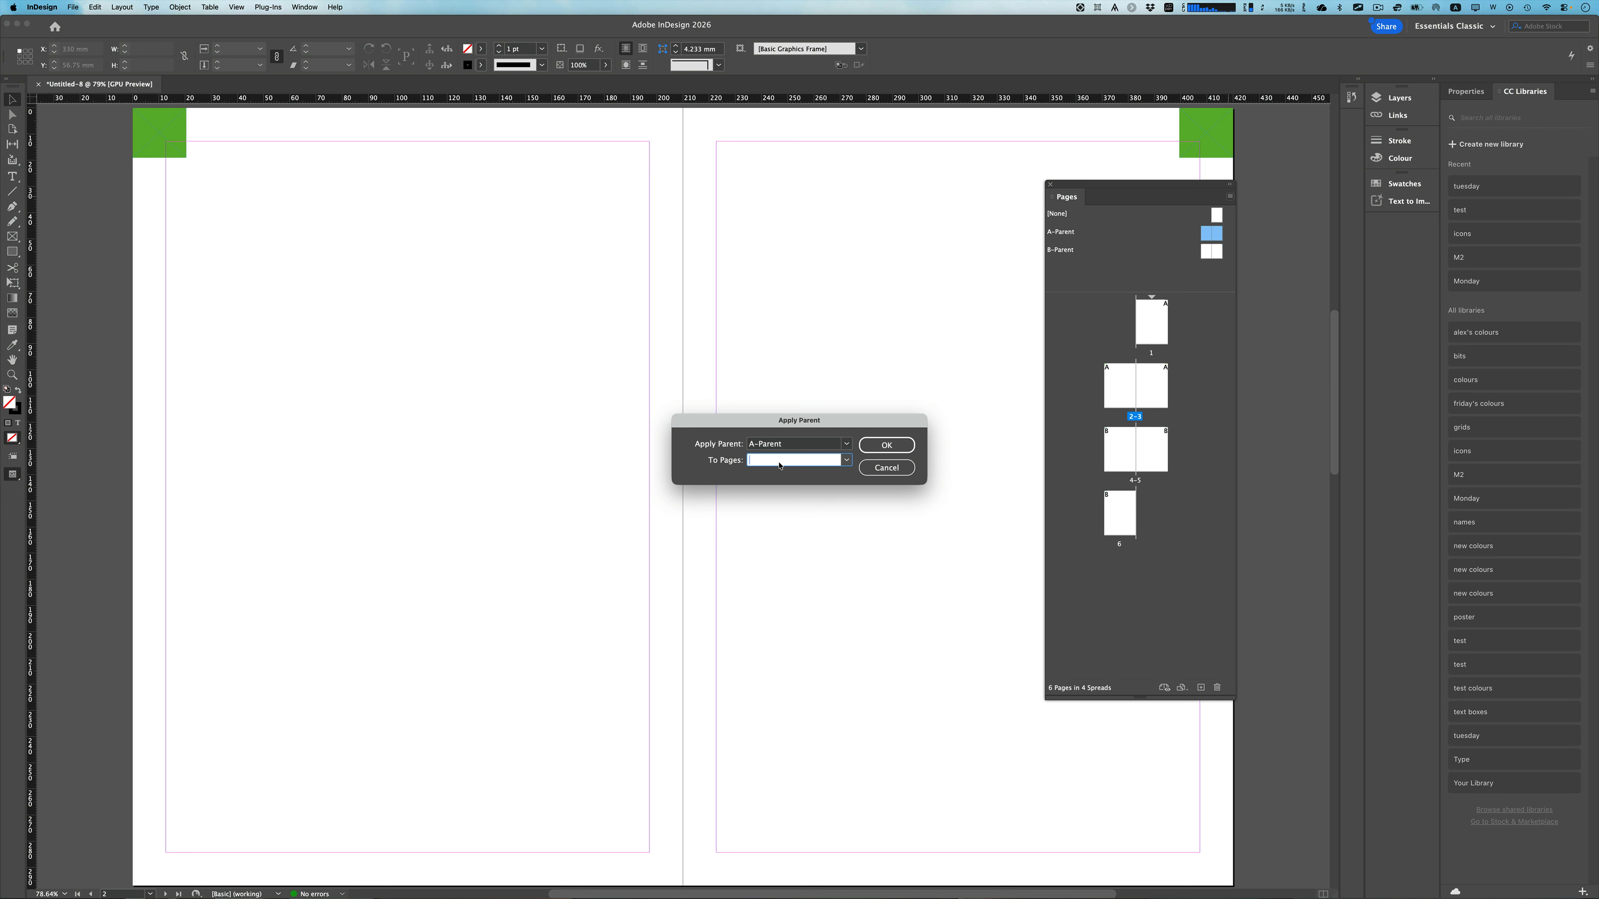
left_click(874, 469)
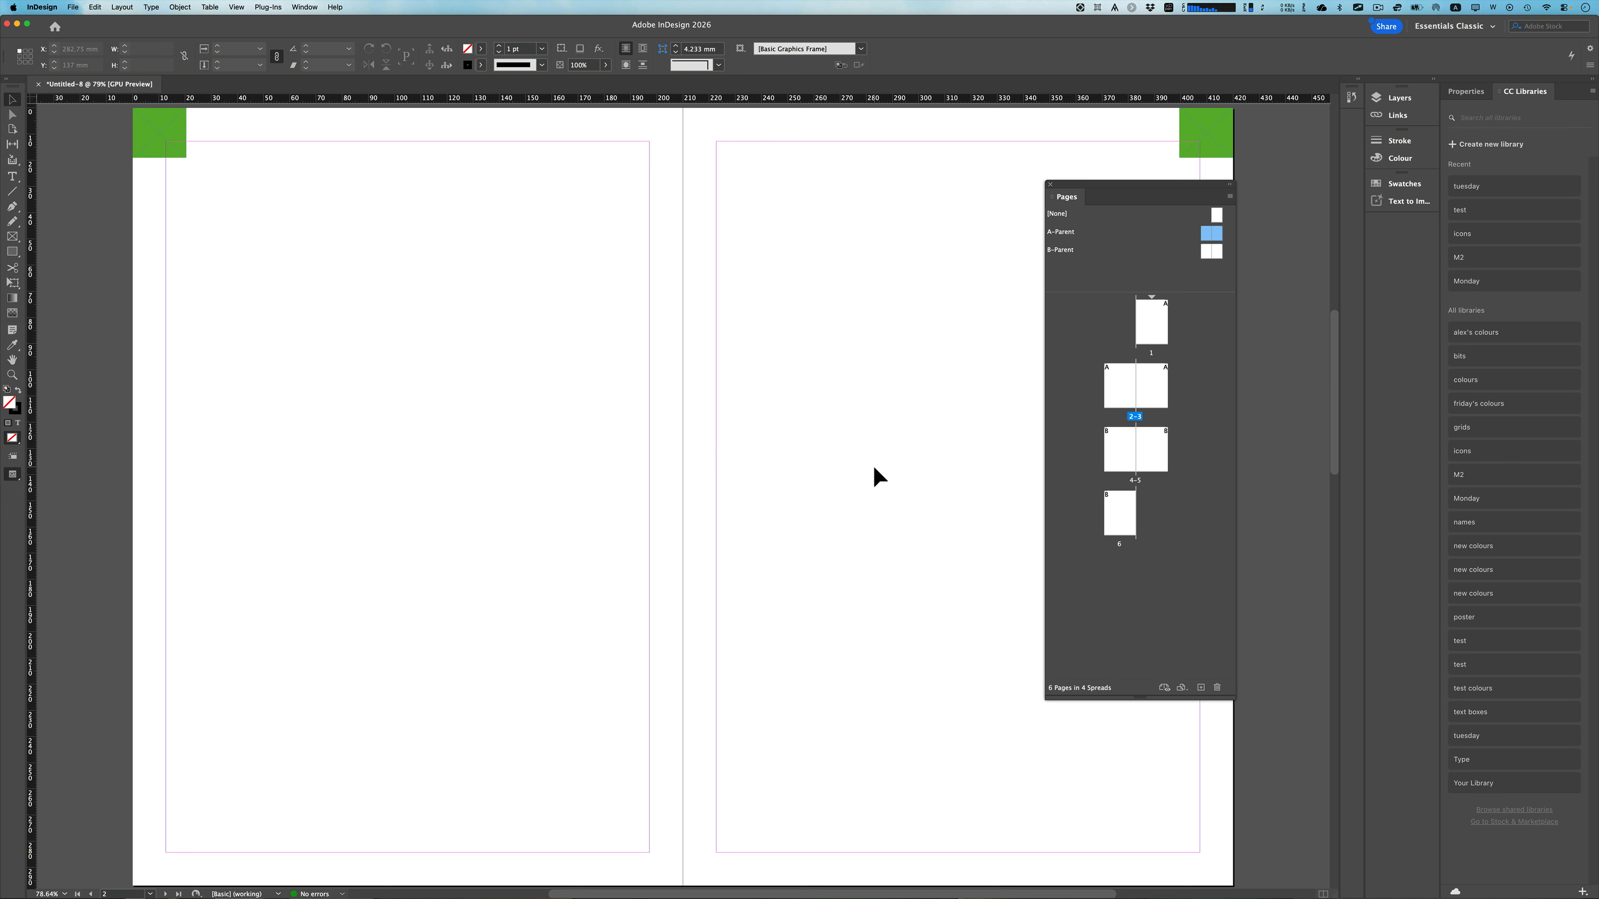
Change the A-Parent options to the prefix Ch1 and the name Chapter1.
right_click(1063, 235)
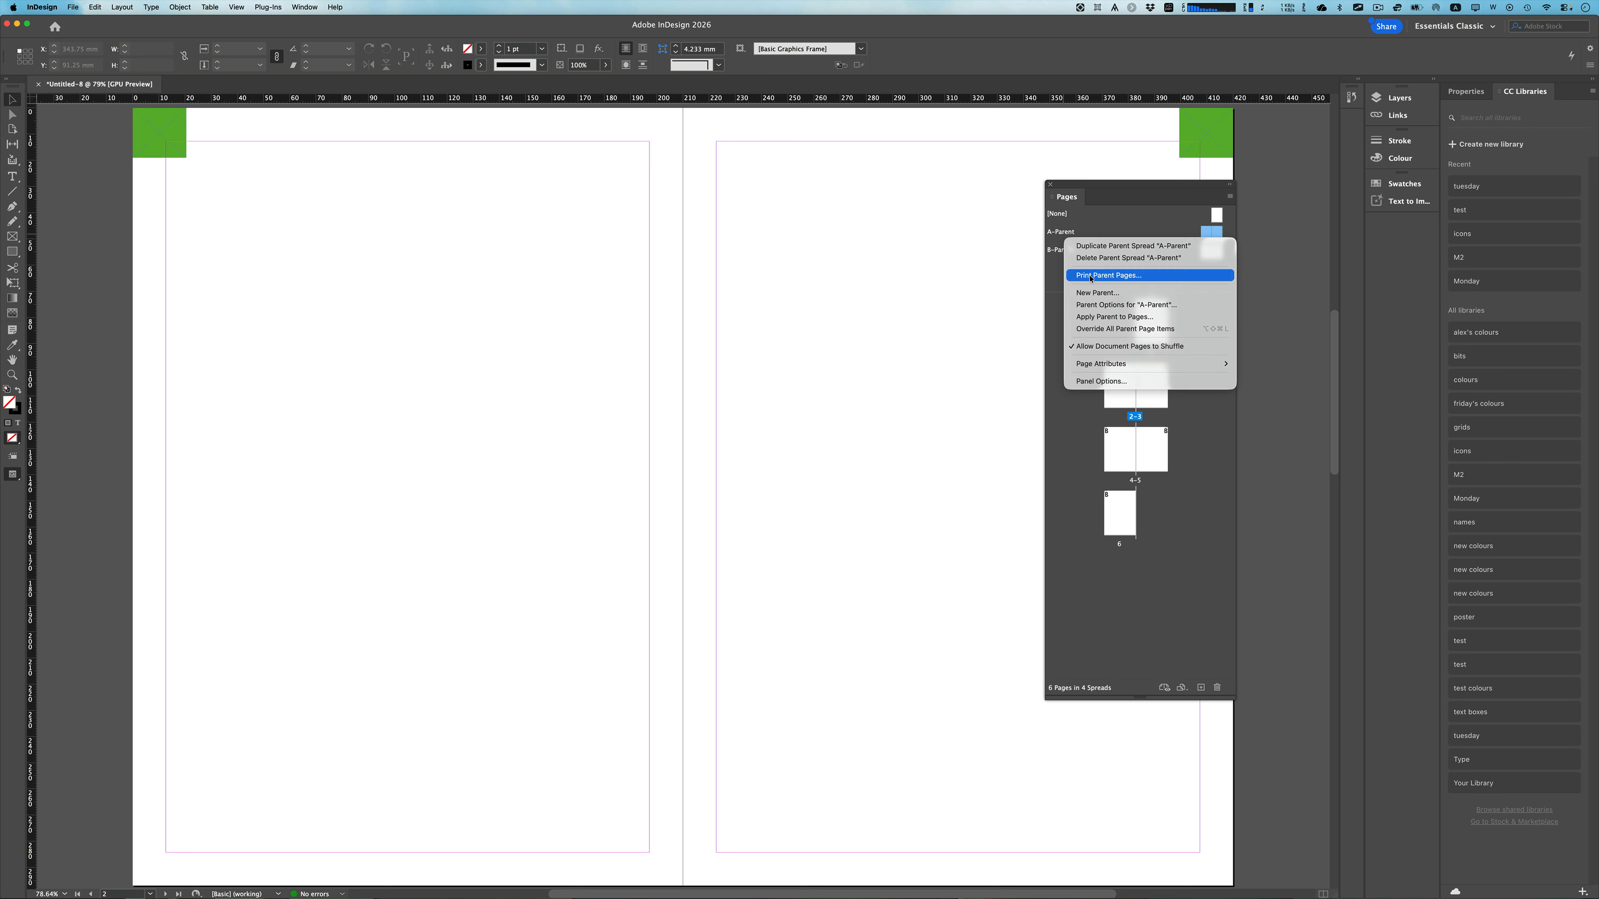
left_click(1143, 309)
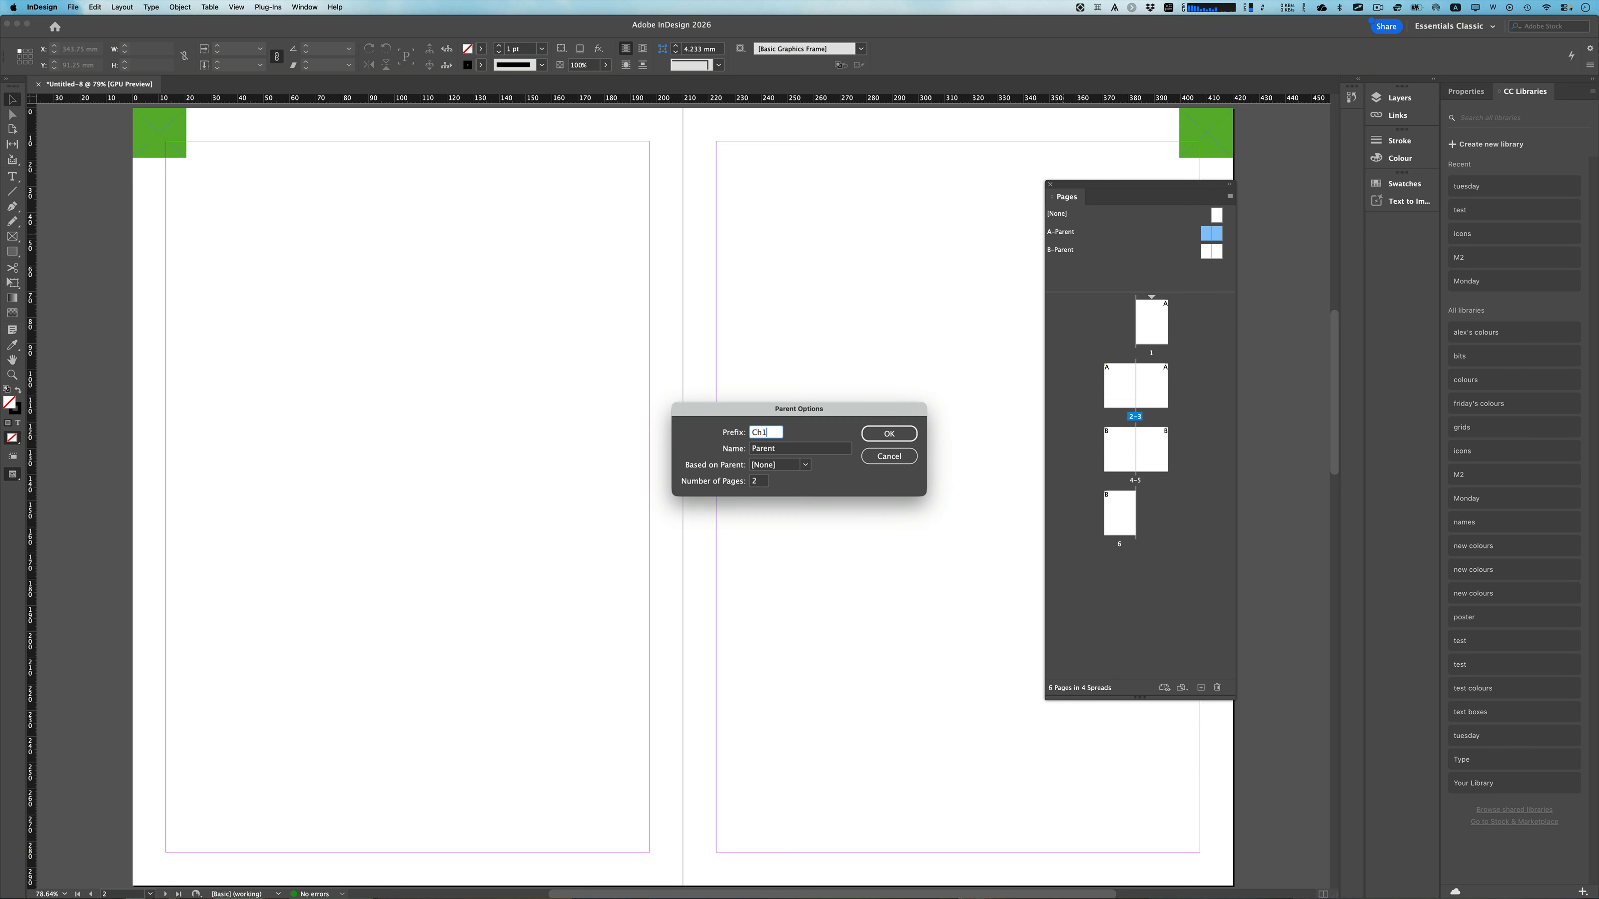
key("Tab")
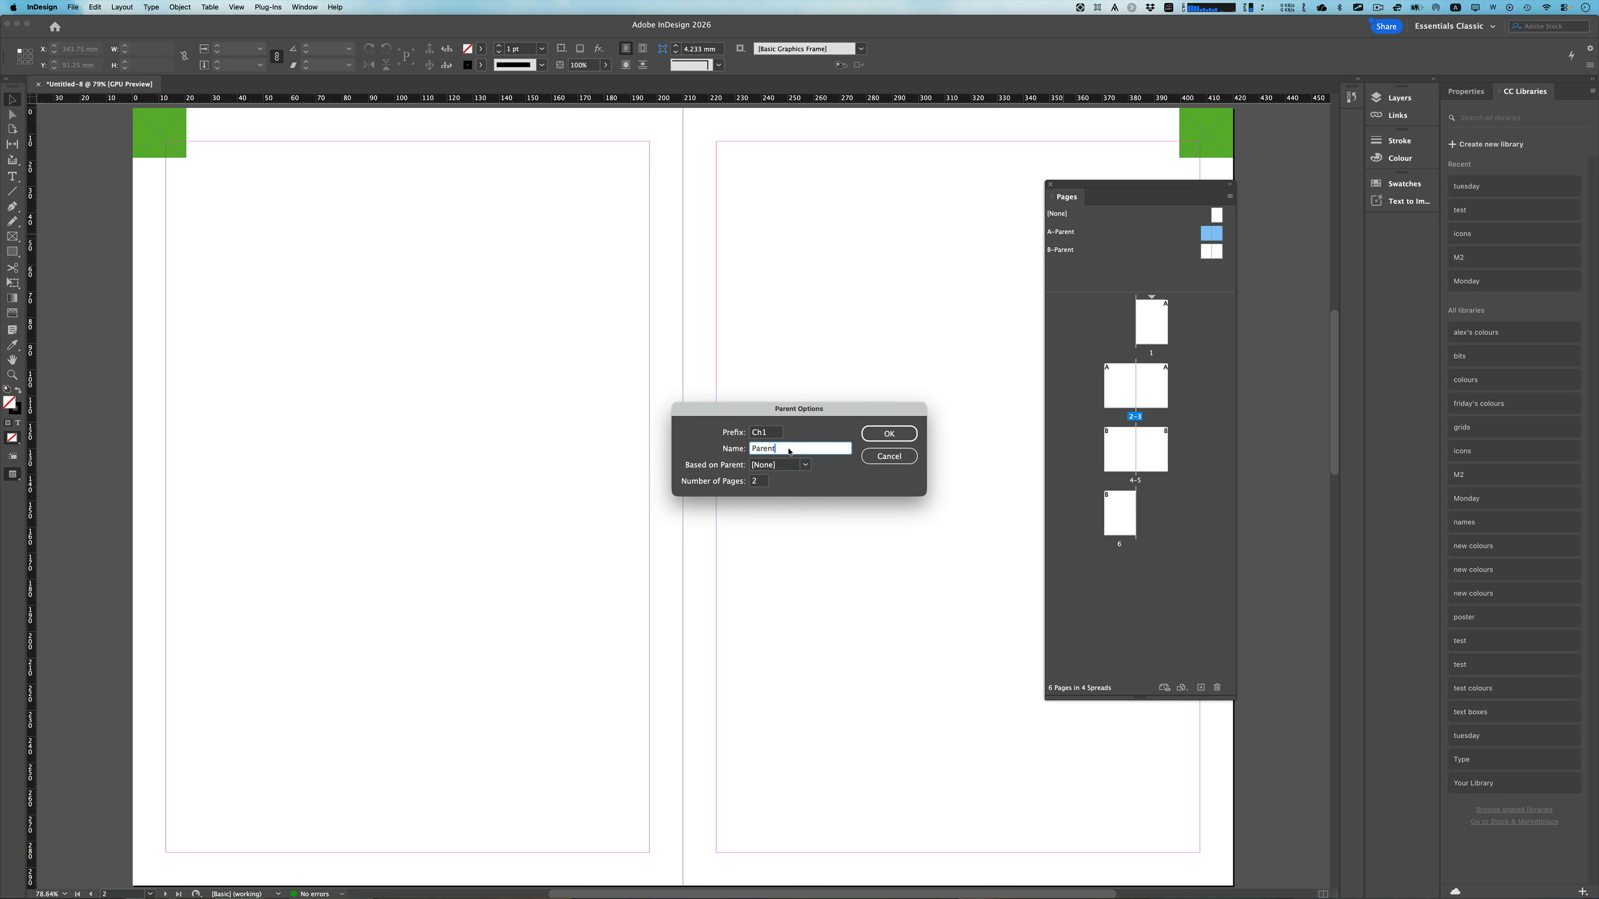
type("Chapter1")
left_click(886, 433)
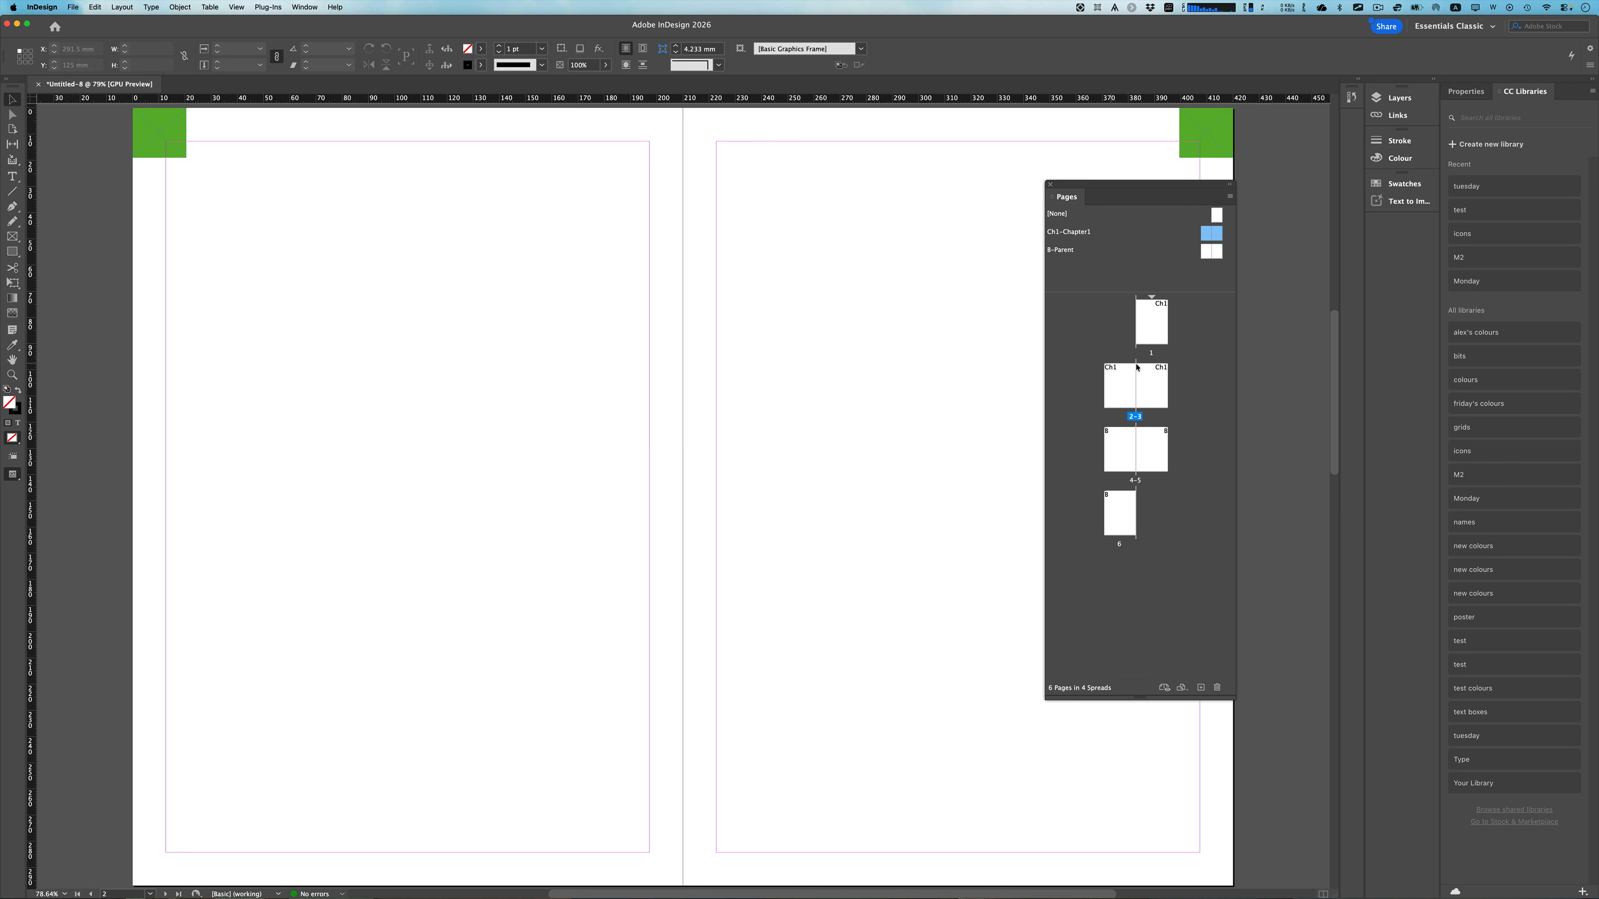
Change the B-Parent options to the prefix Ch2 and the name Chapter2.
right_click(1062, 255)
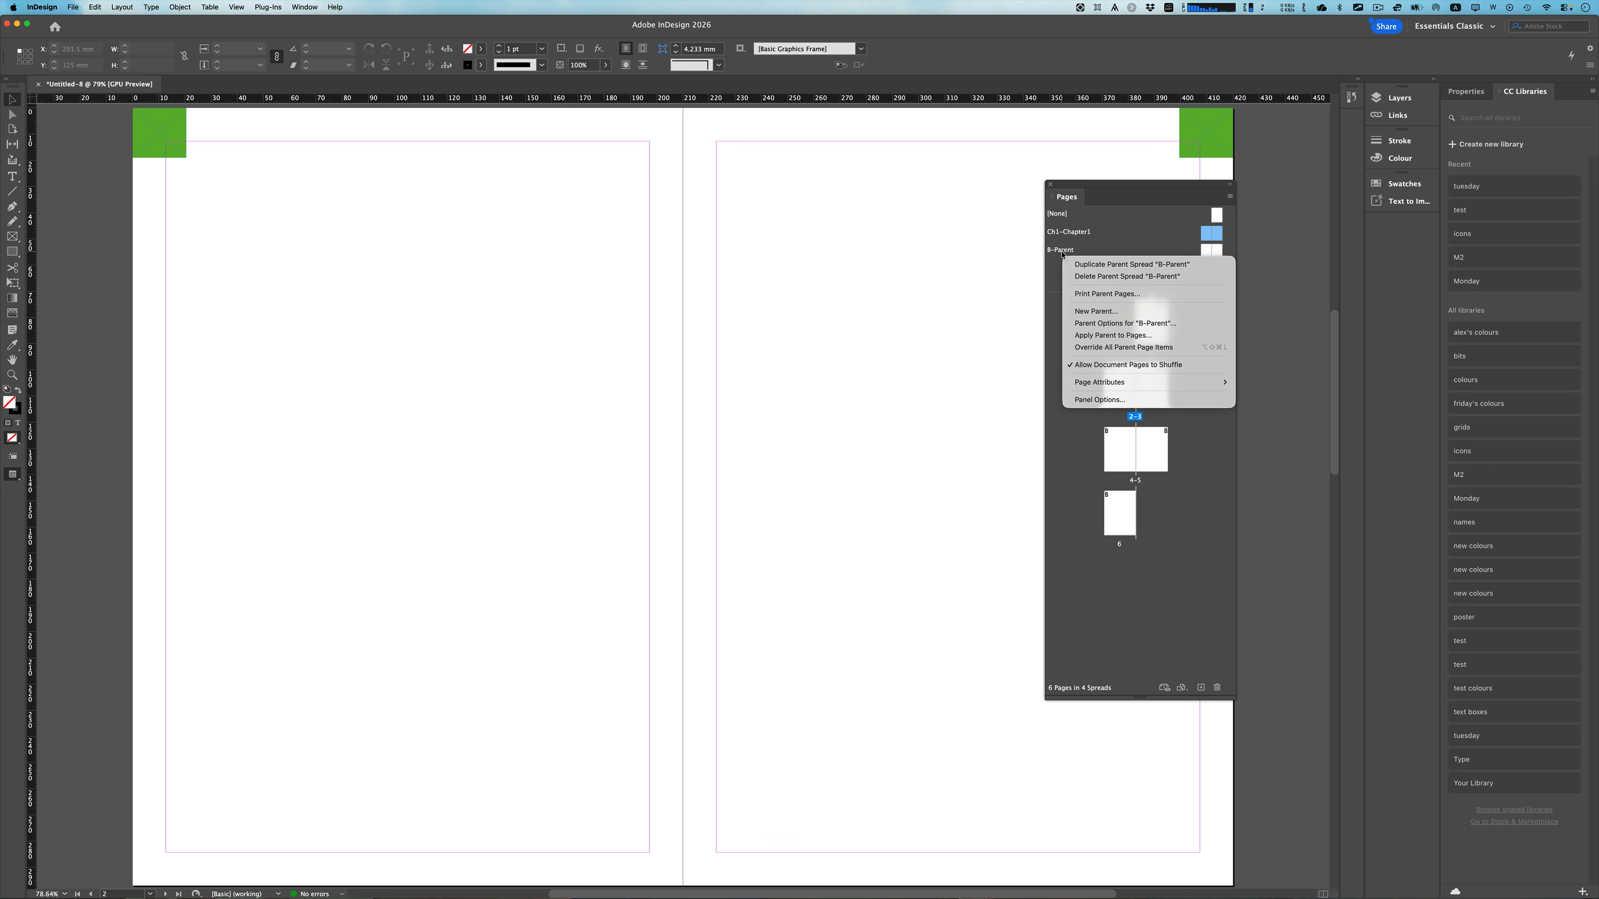
left_click(1088, 324)
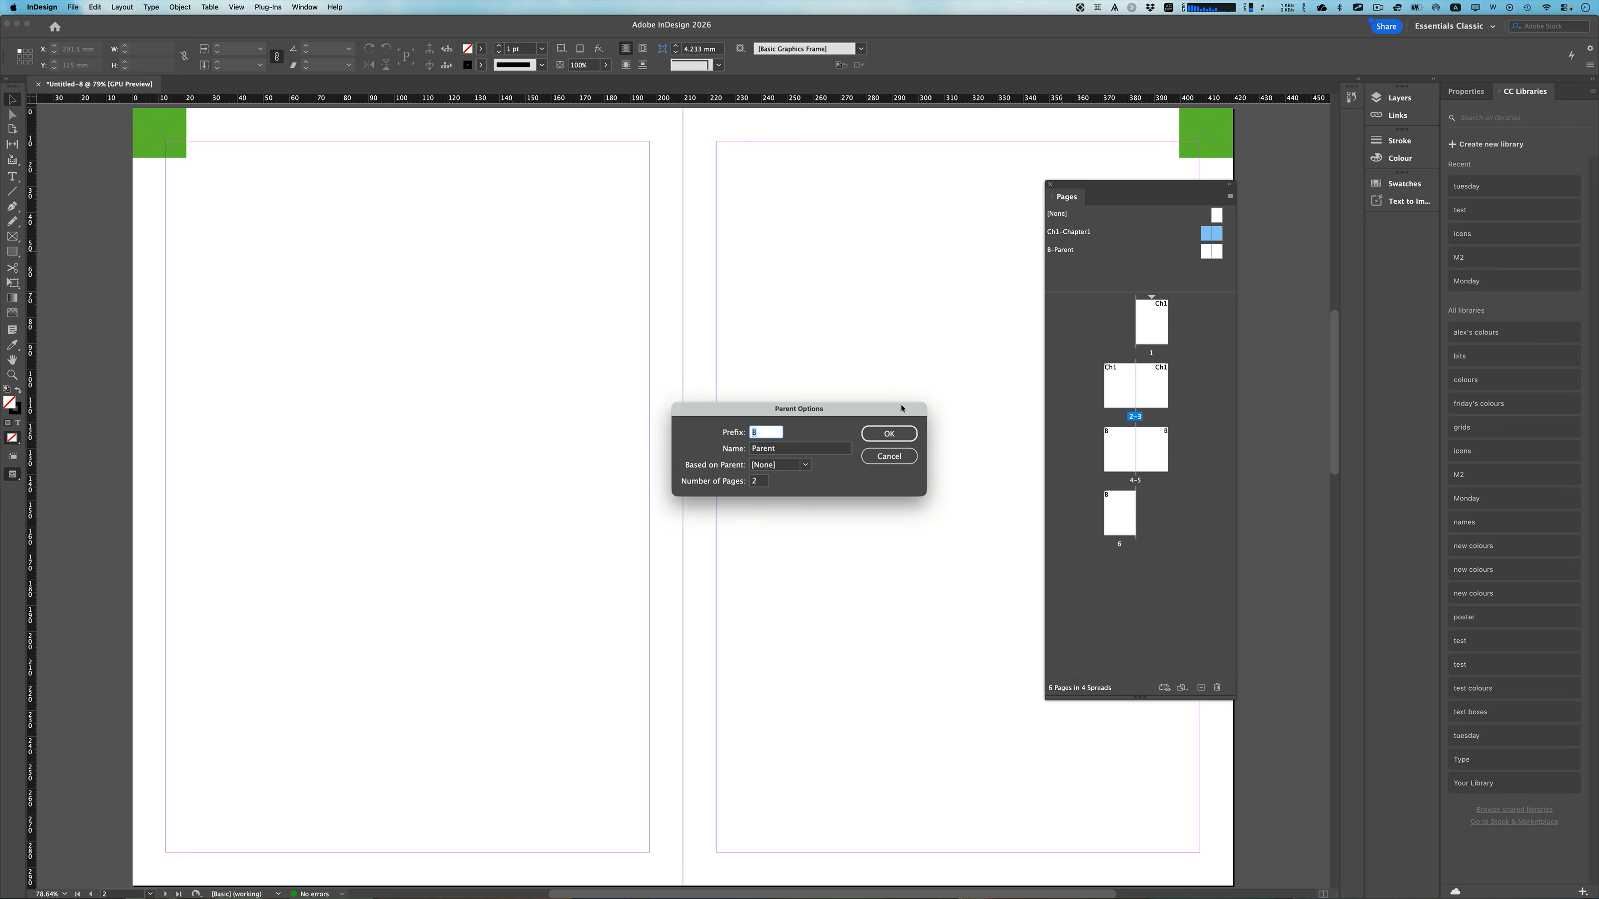
type("Ch2")
key("Tab")
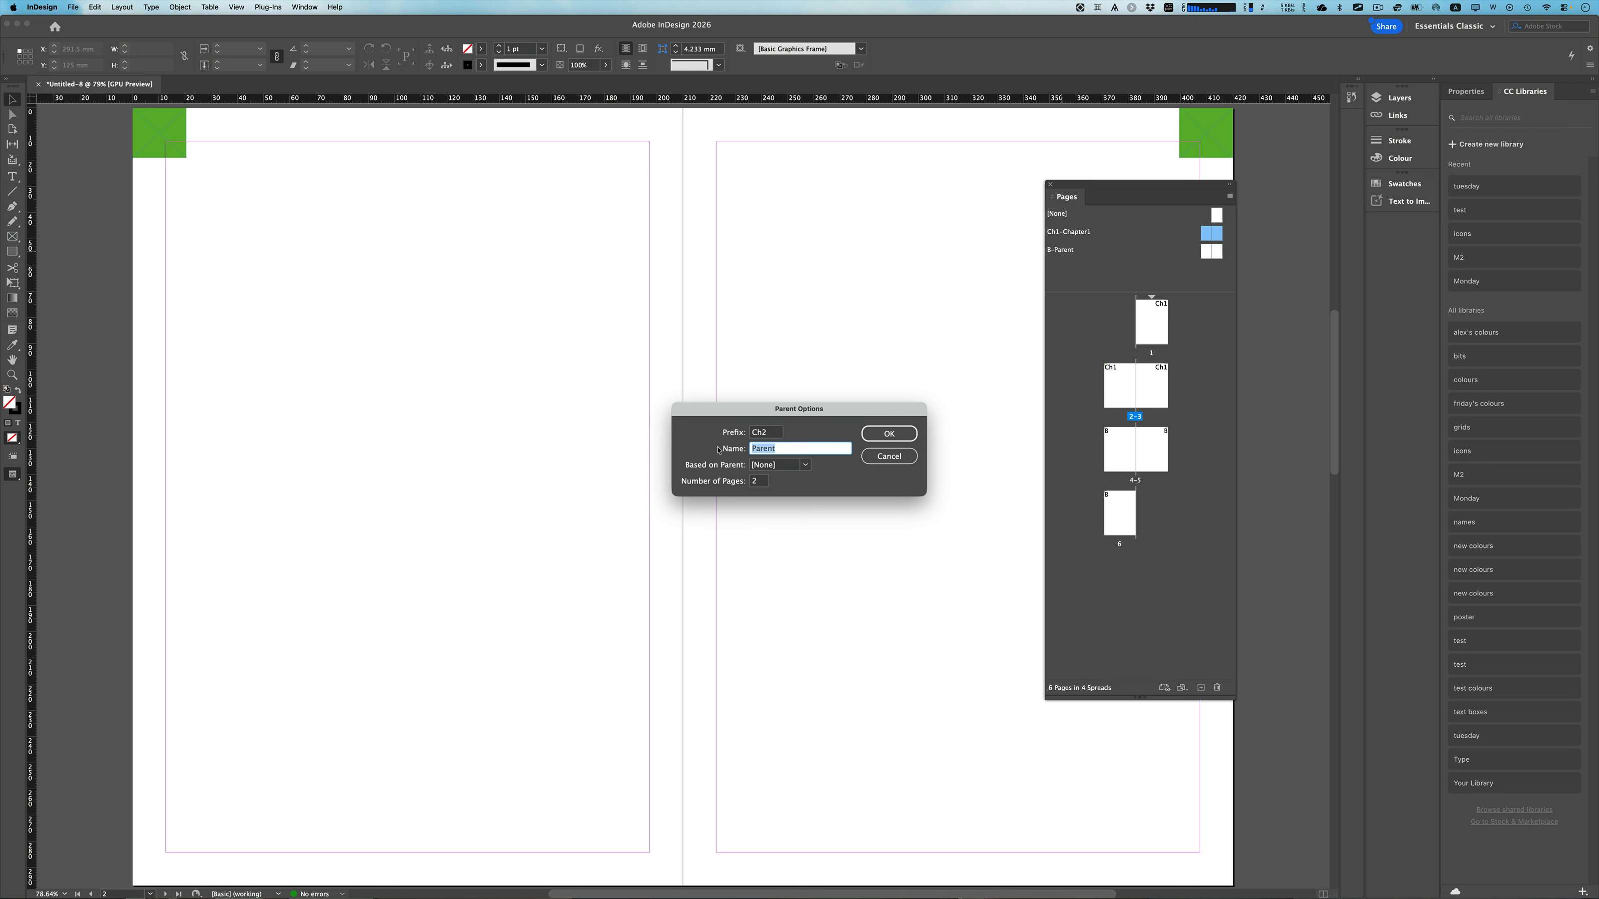
type("Chapter2")
left_click(883, 439)
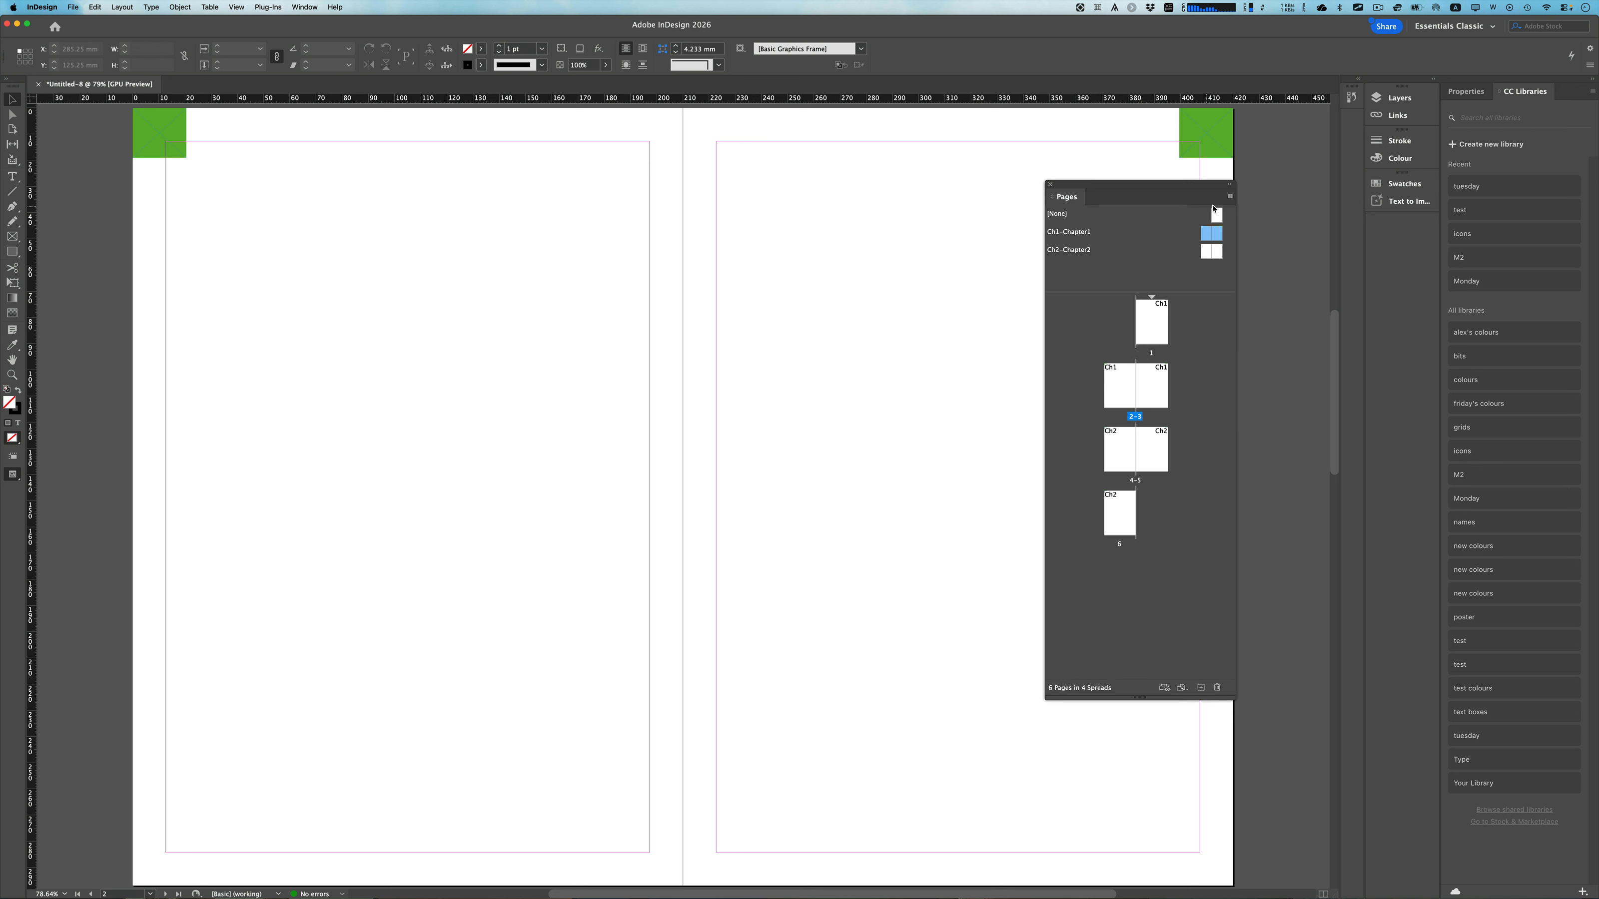
Set the page thumbnail size in the Pages panel to Jumbo and enlarge the panel to fit all spreads.
left_click(1231, 198)
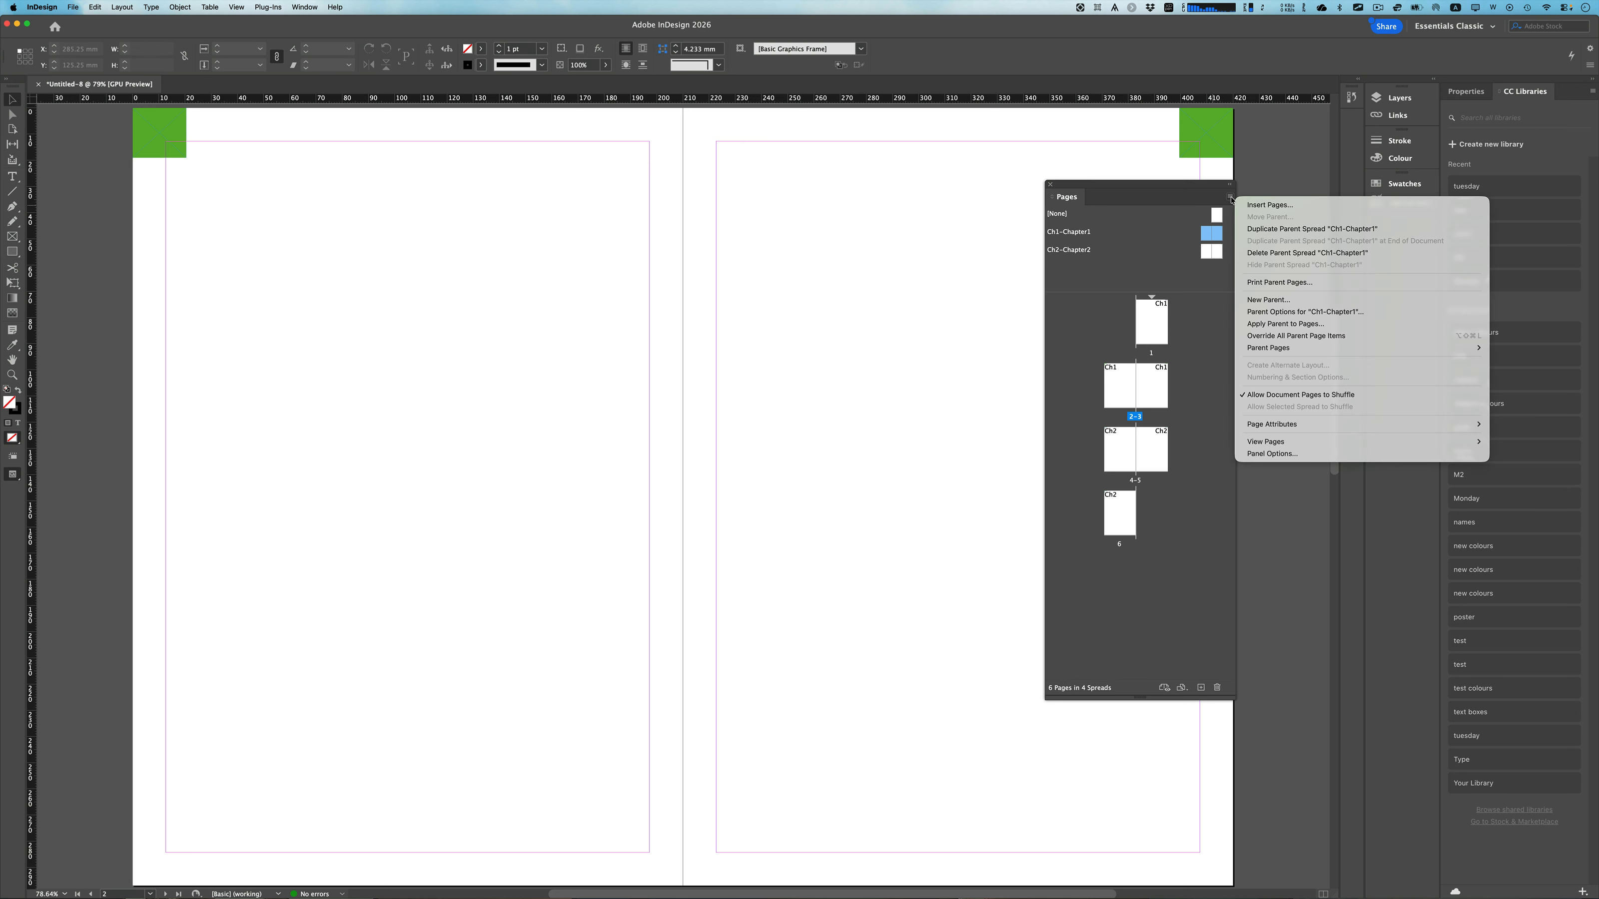
left_click(1272, 454)
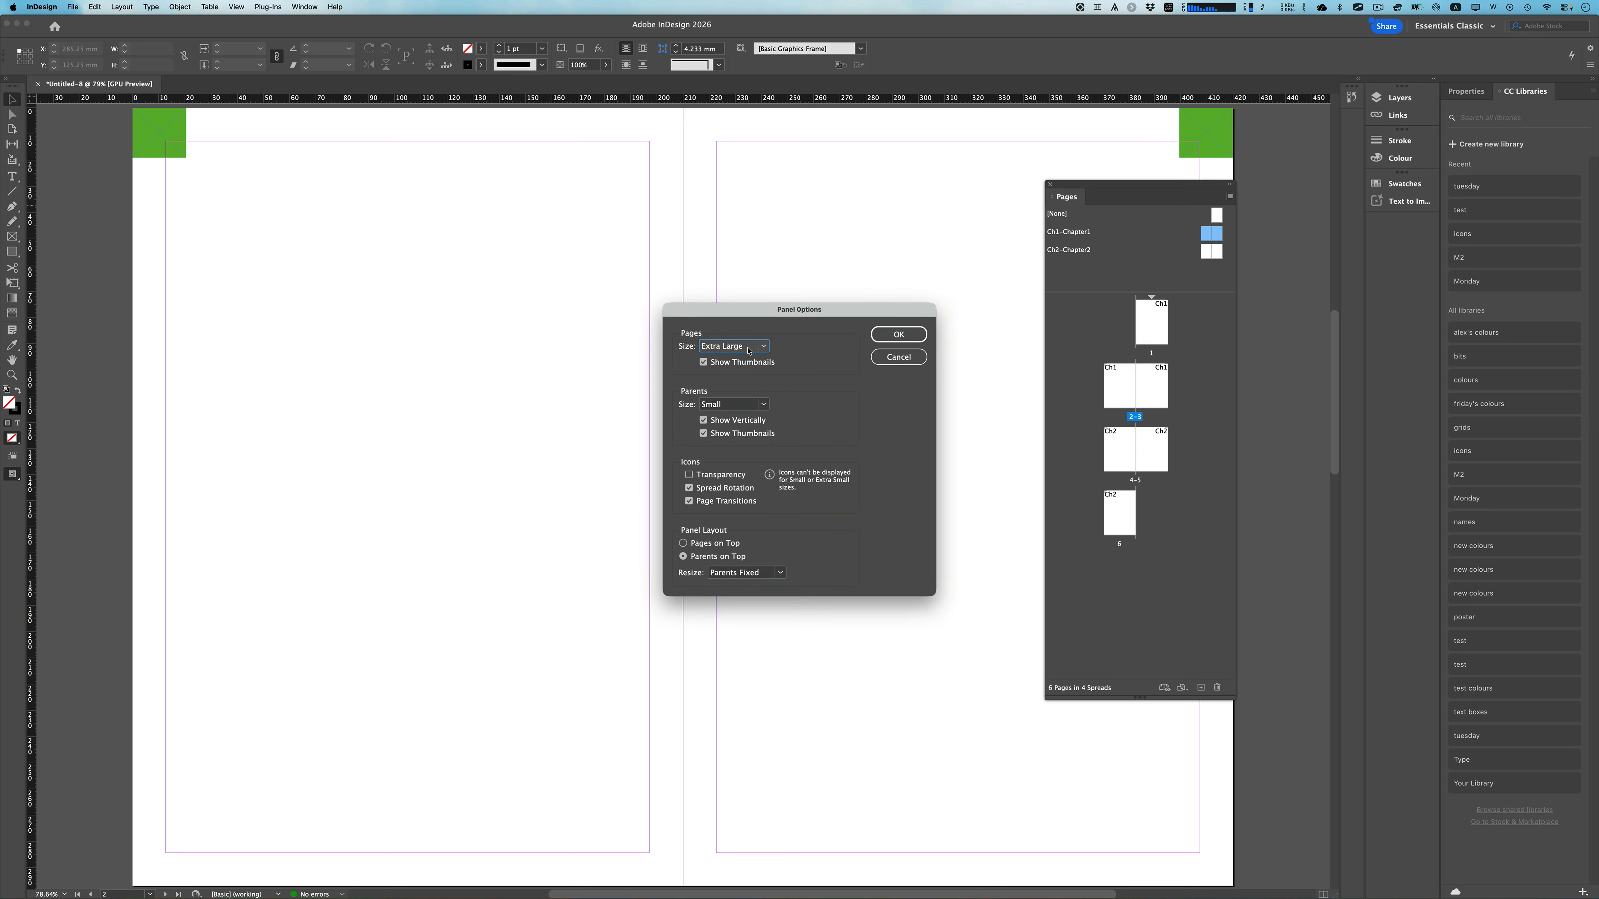
left_click(748, 351)
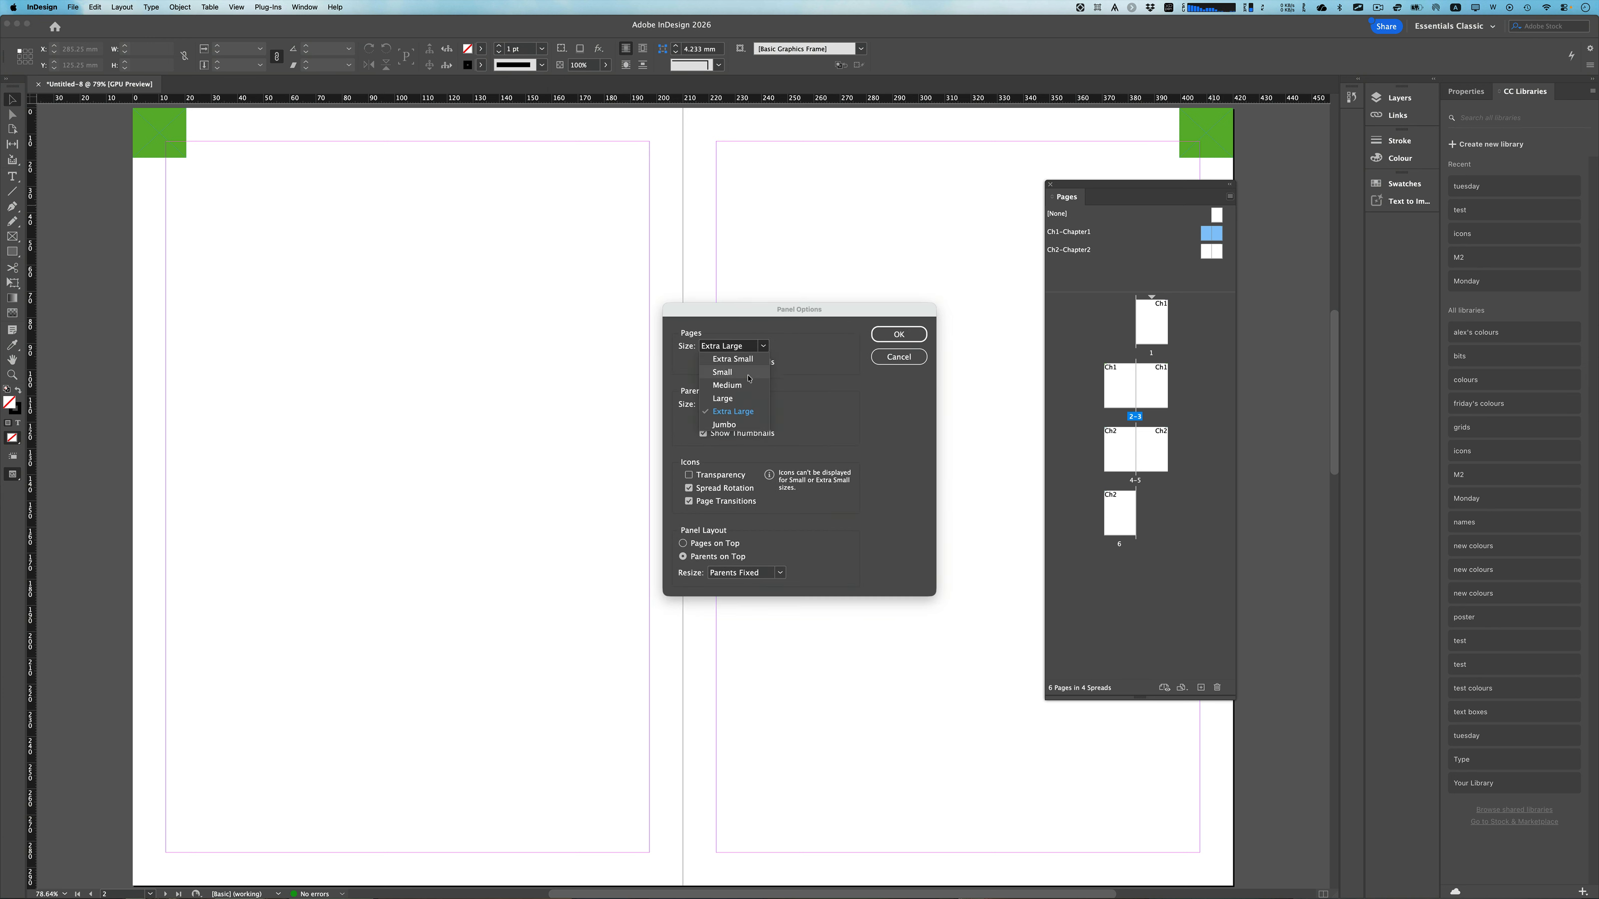
left_click(736, 427)
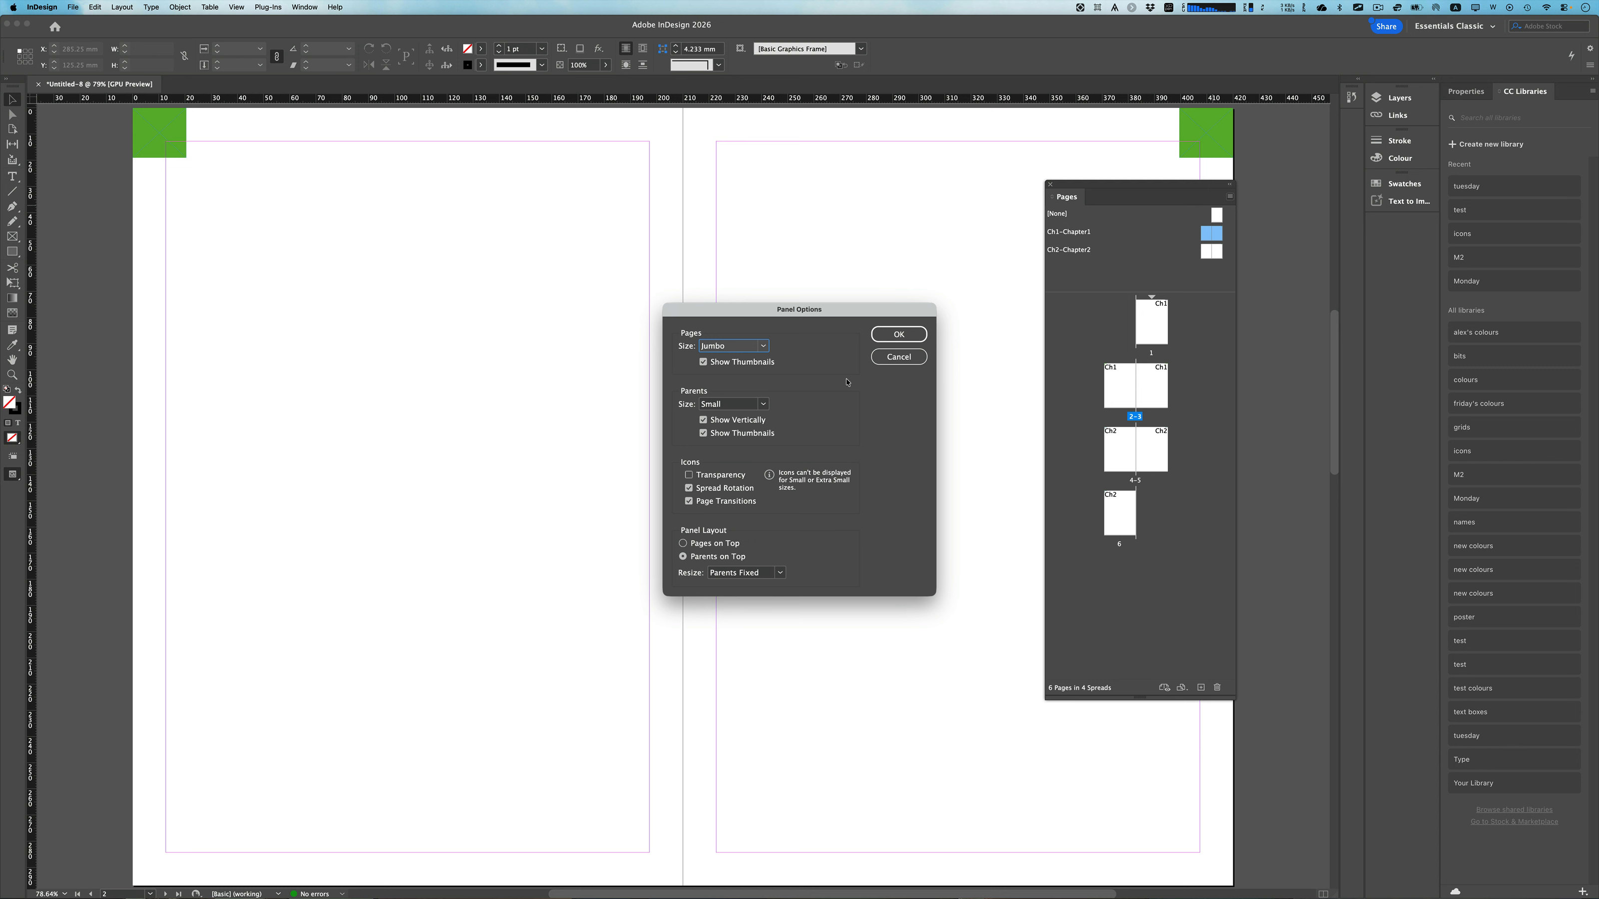
left_click(894, 336)
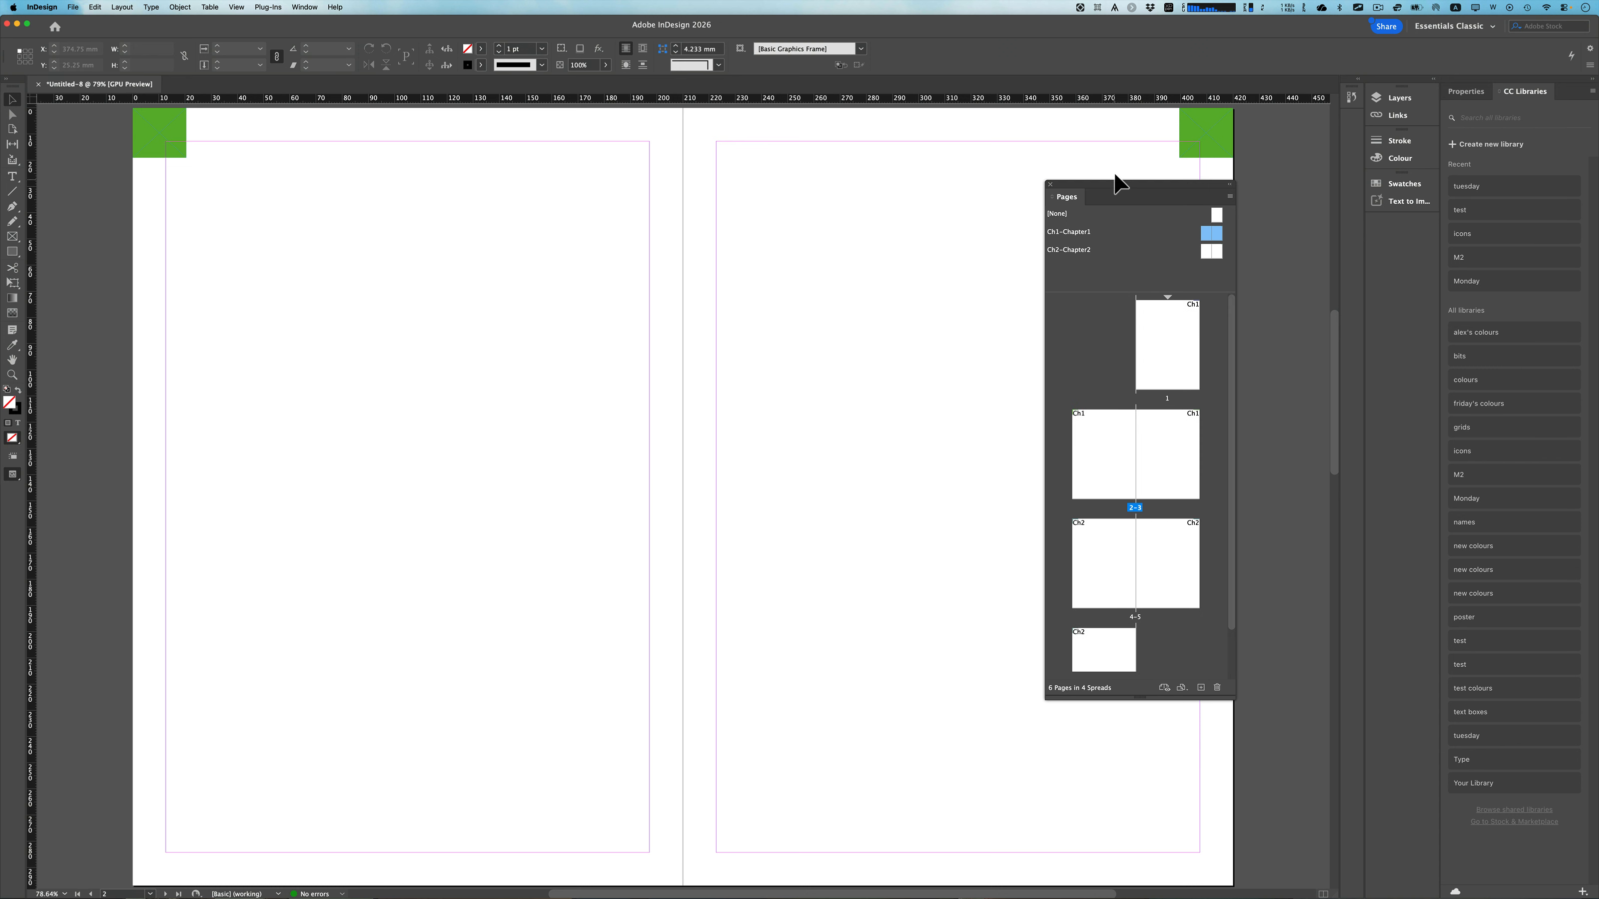
left_click_drag(1113, 187, 1012, 171)
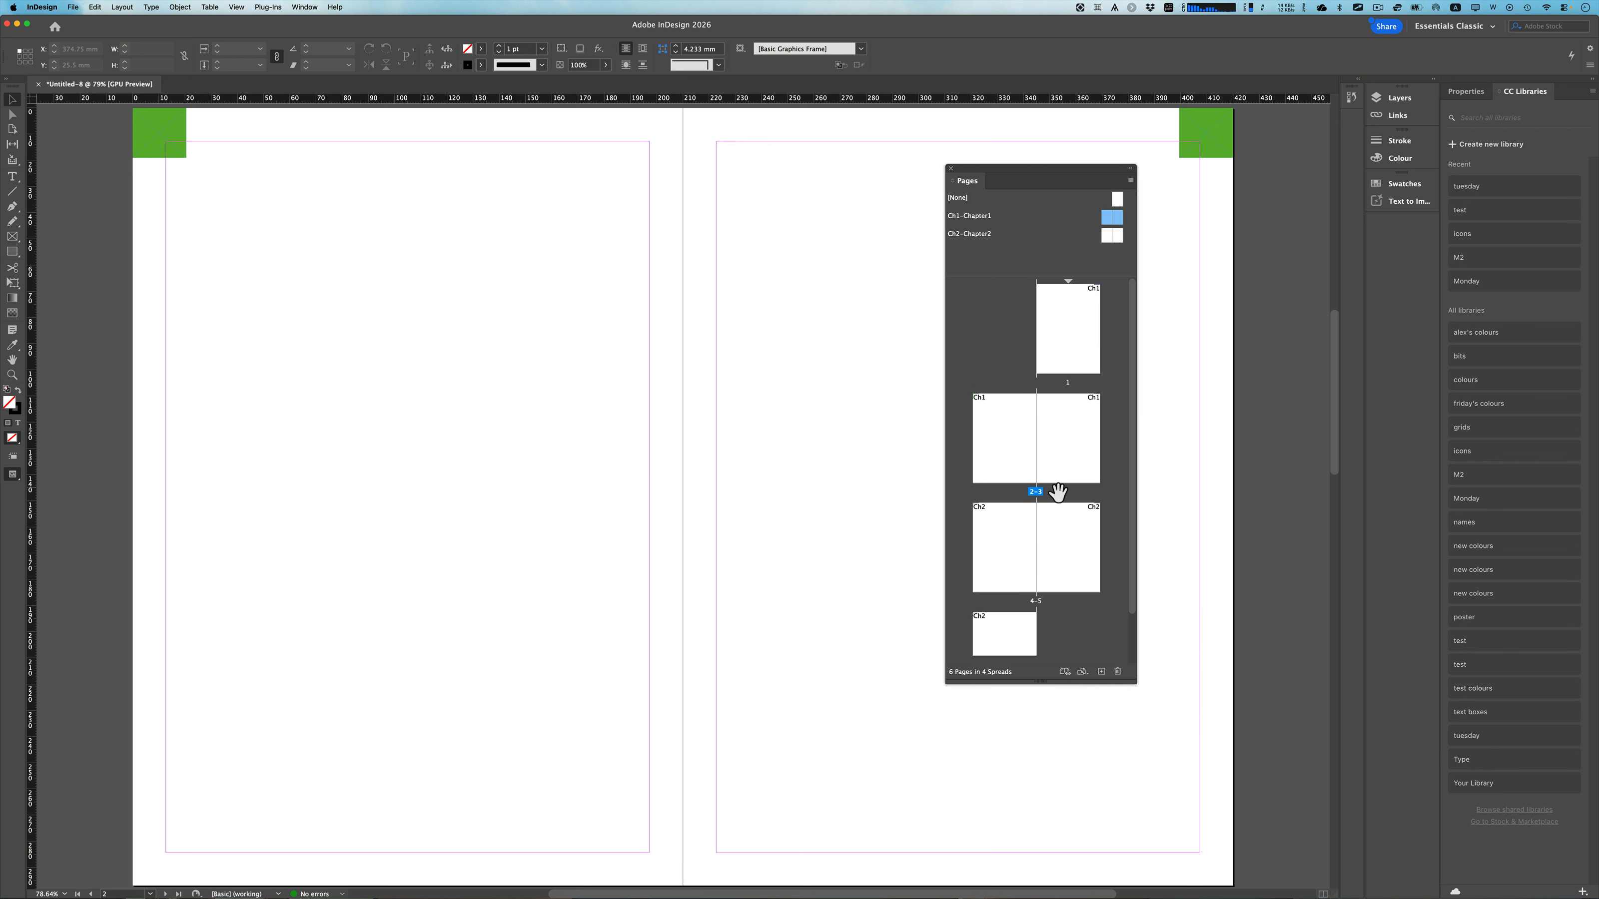
left_click_drag(1137, 686, 1254, 827)
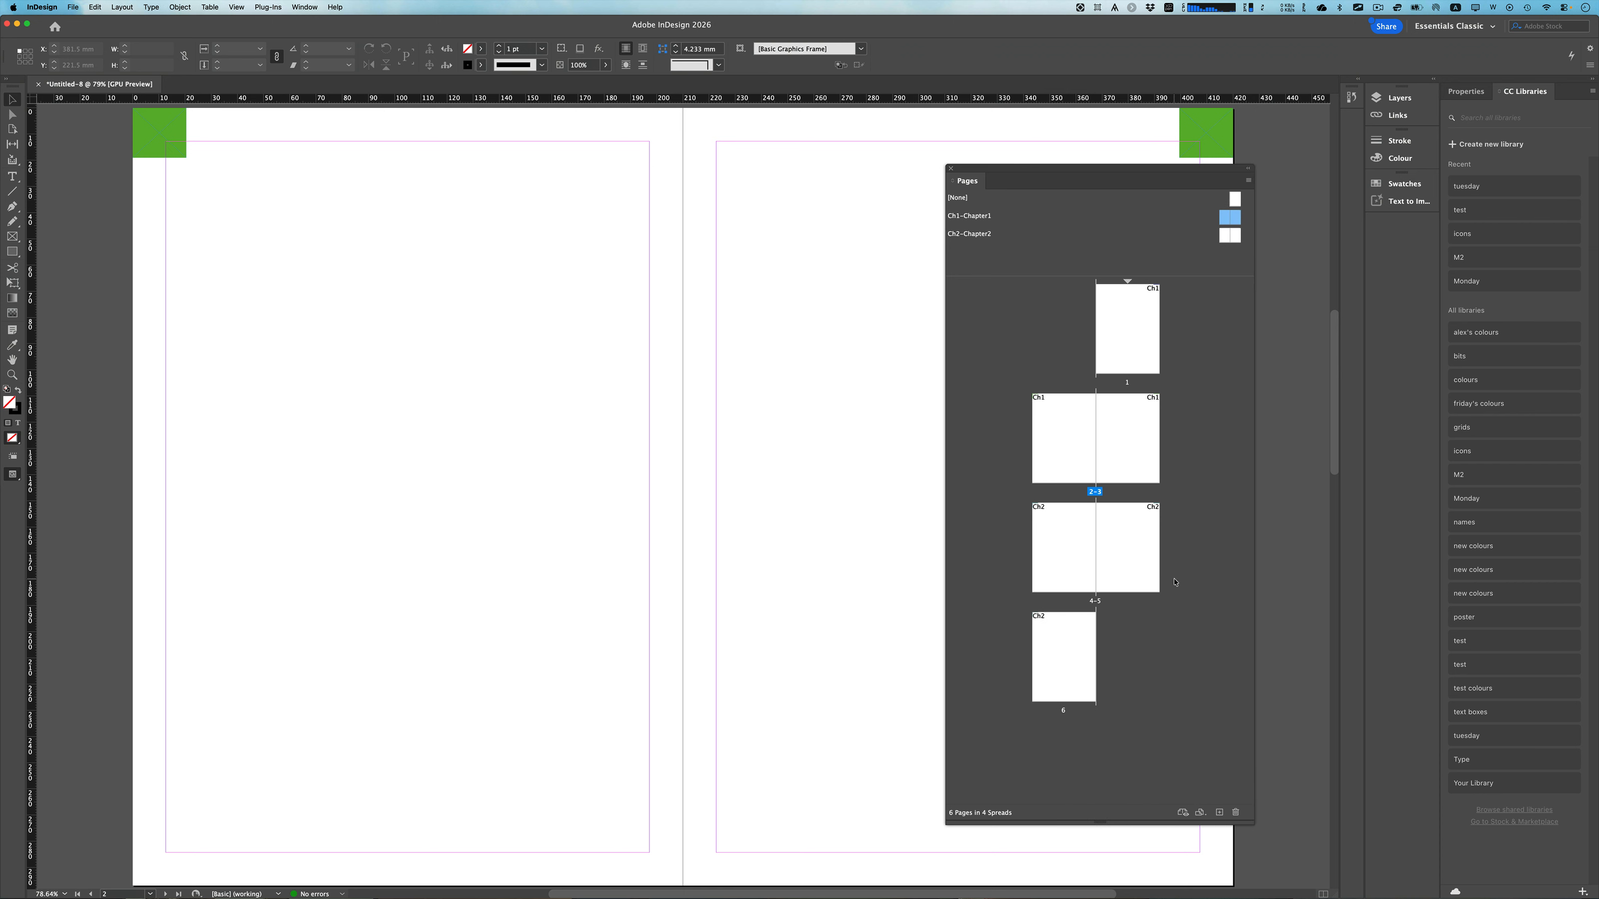
Set the page thumbnail size in the Pages panel to Extra Large.
left_click(1249, 181)
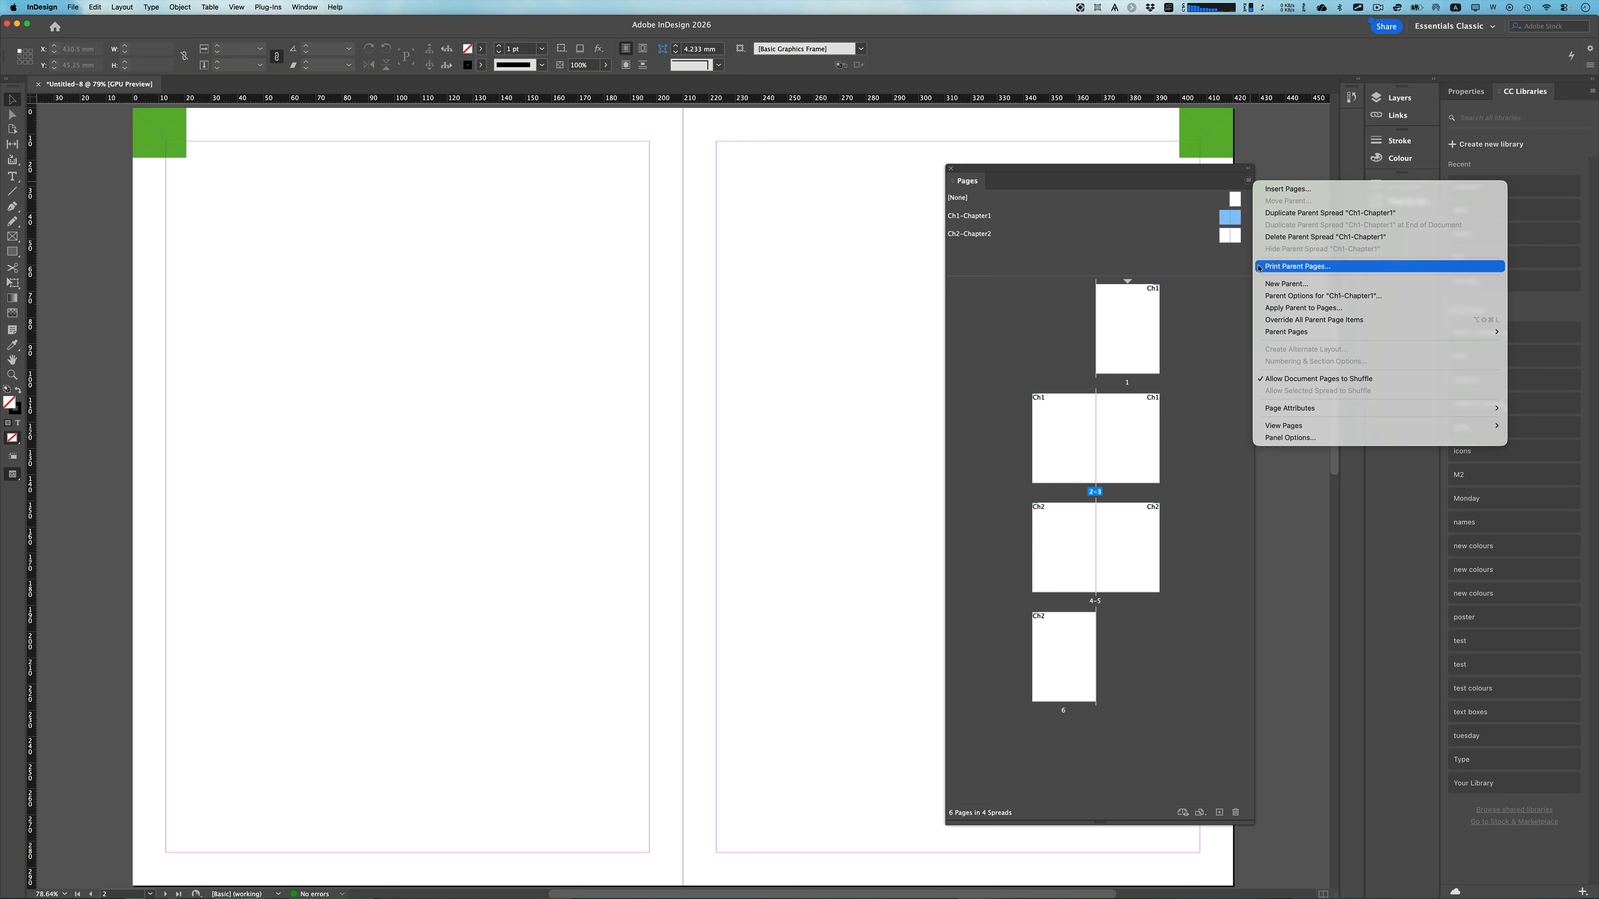
left_click(1284, 437)
left_click(758, 351)
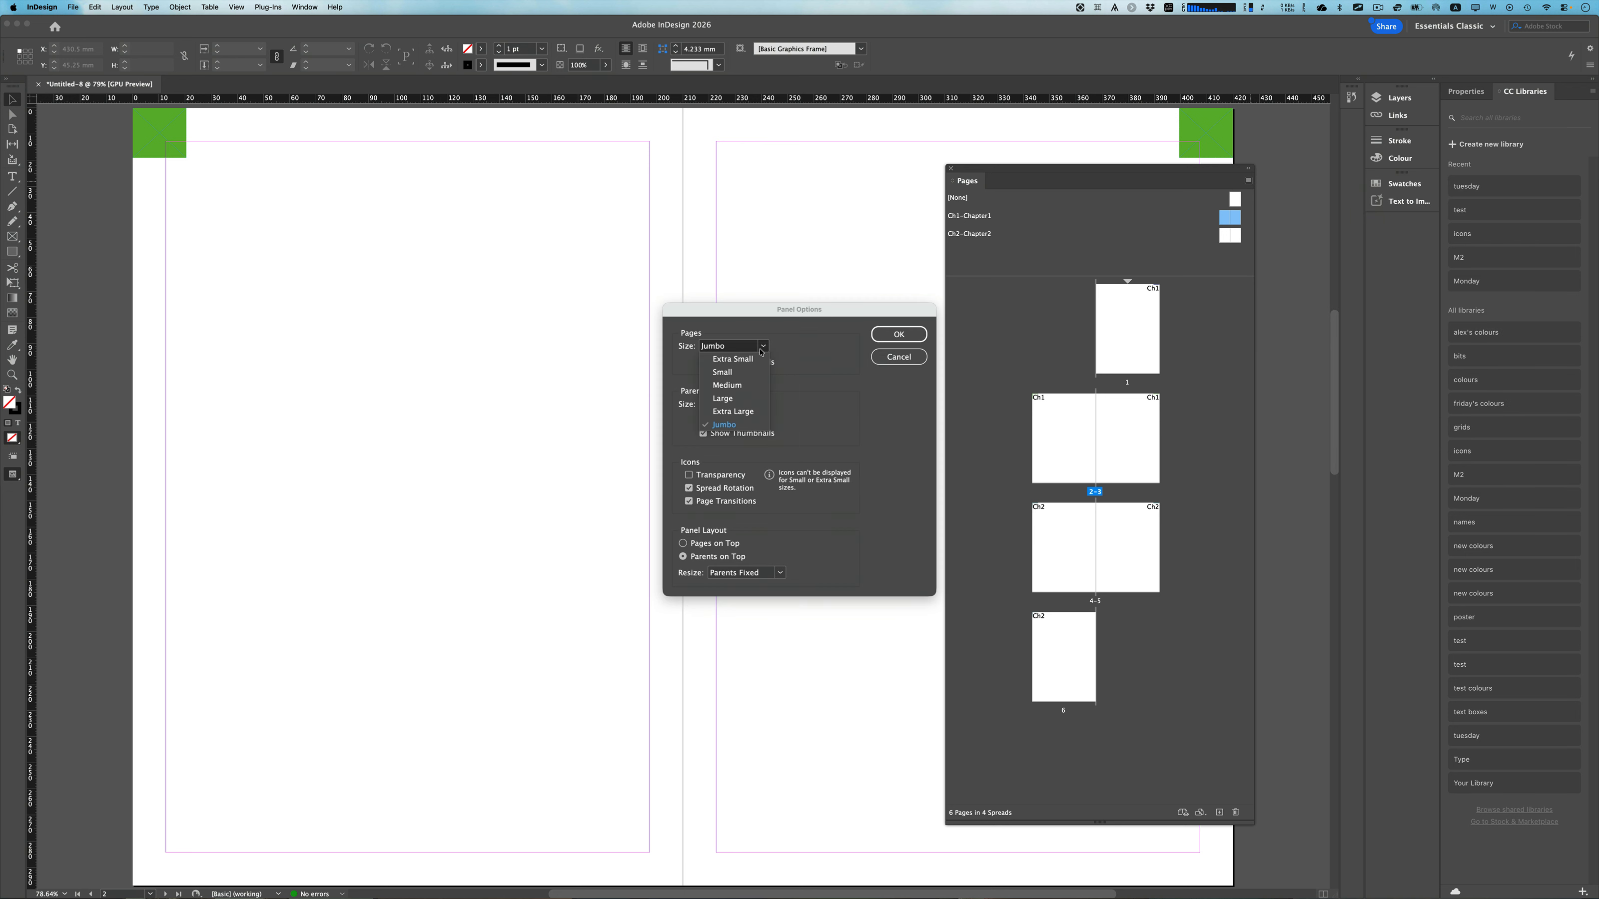
left_click(733, 414)
left_click(899, 335)
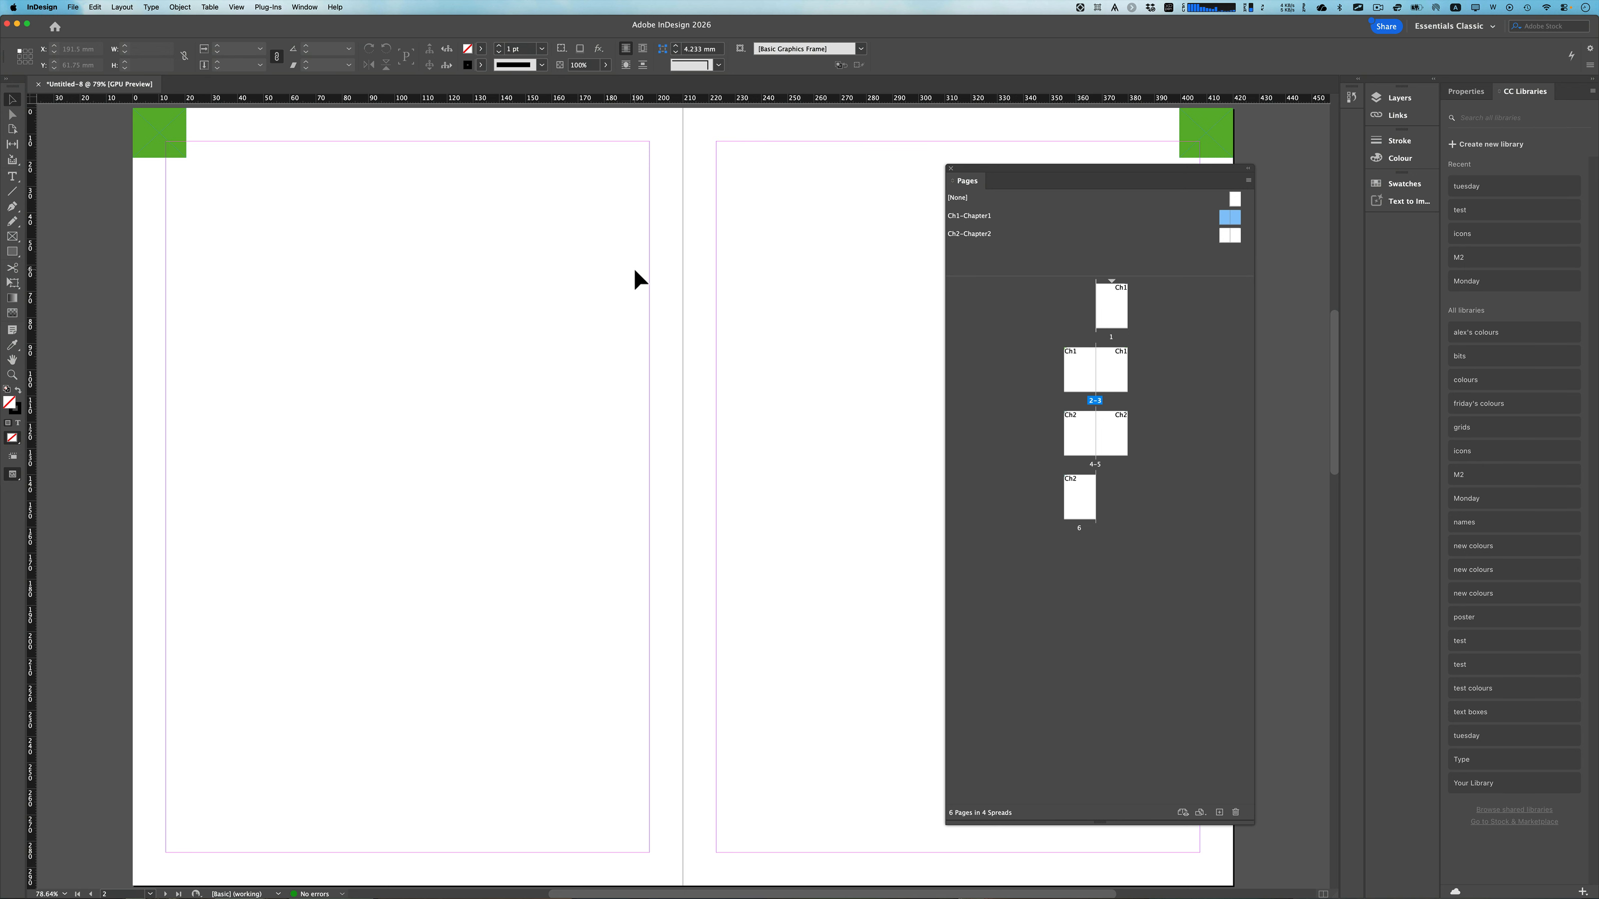
Create a new four-page 210 x 297 mm document with facing pages and return to the Untitled-8 document.
key("super+n")
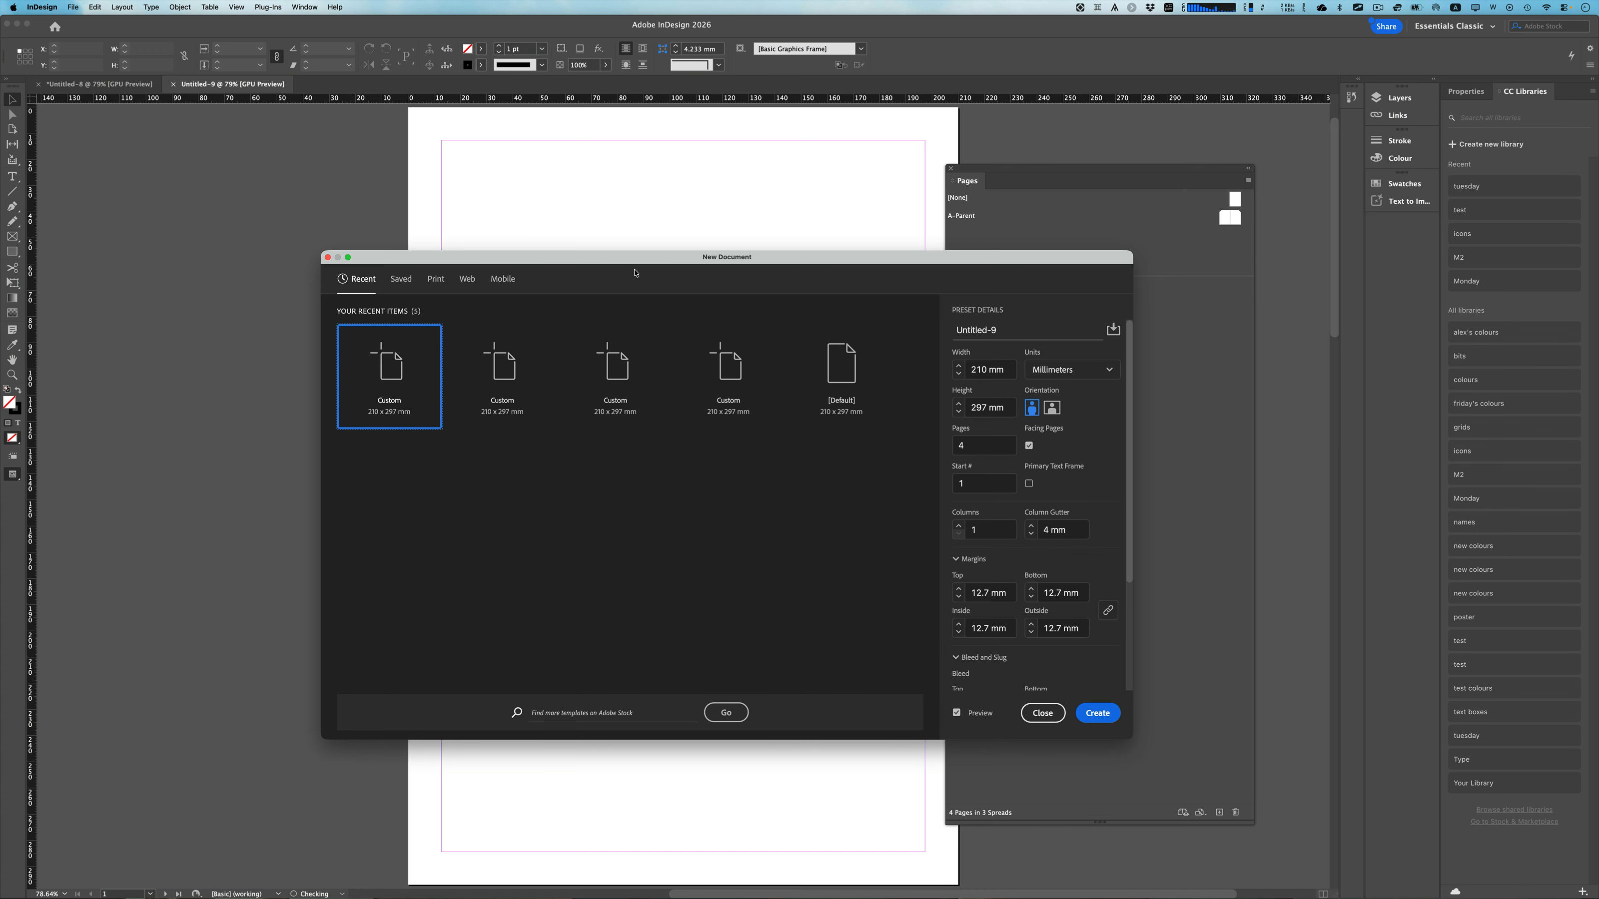
key("Return")
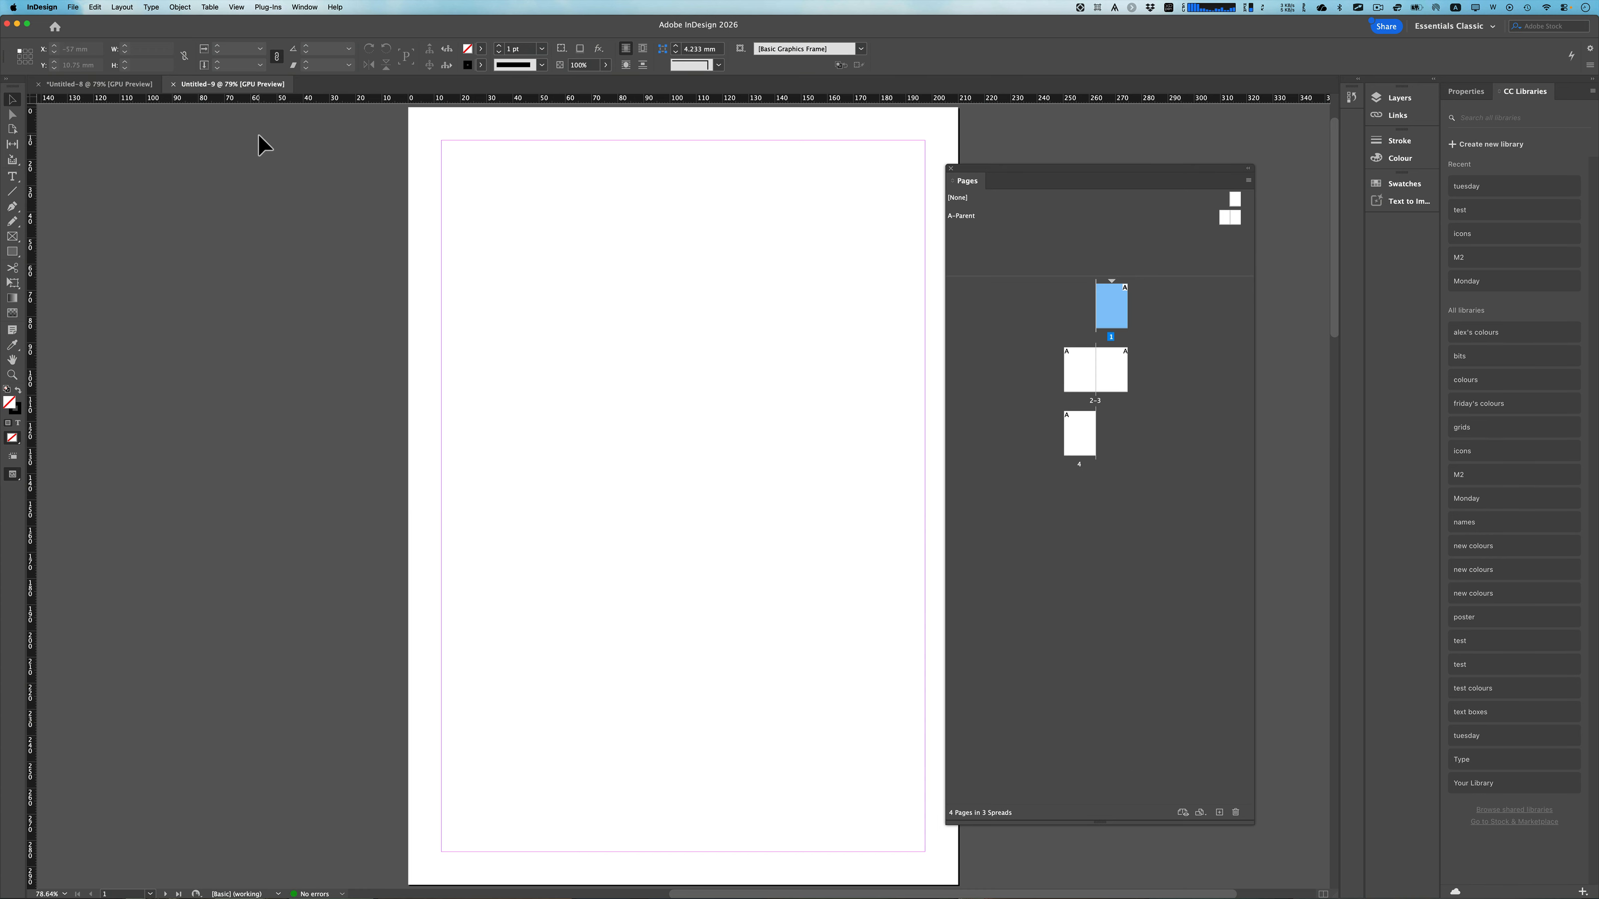
left_click(99, 84)
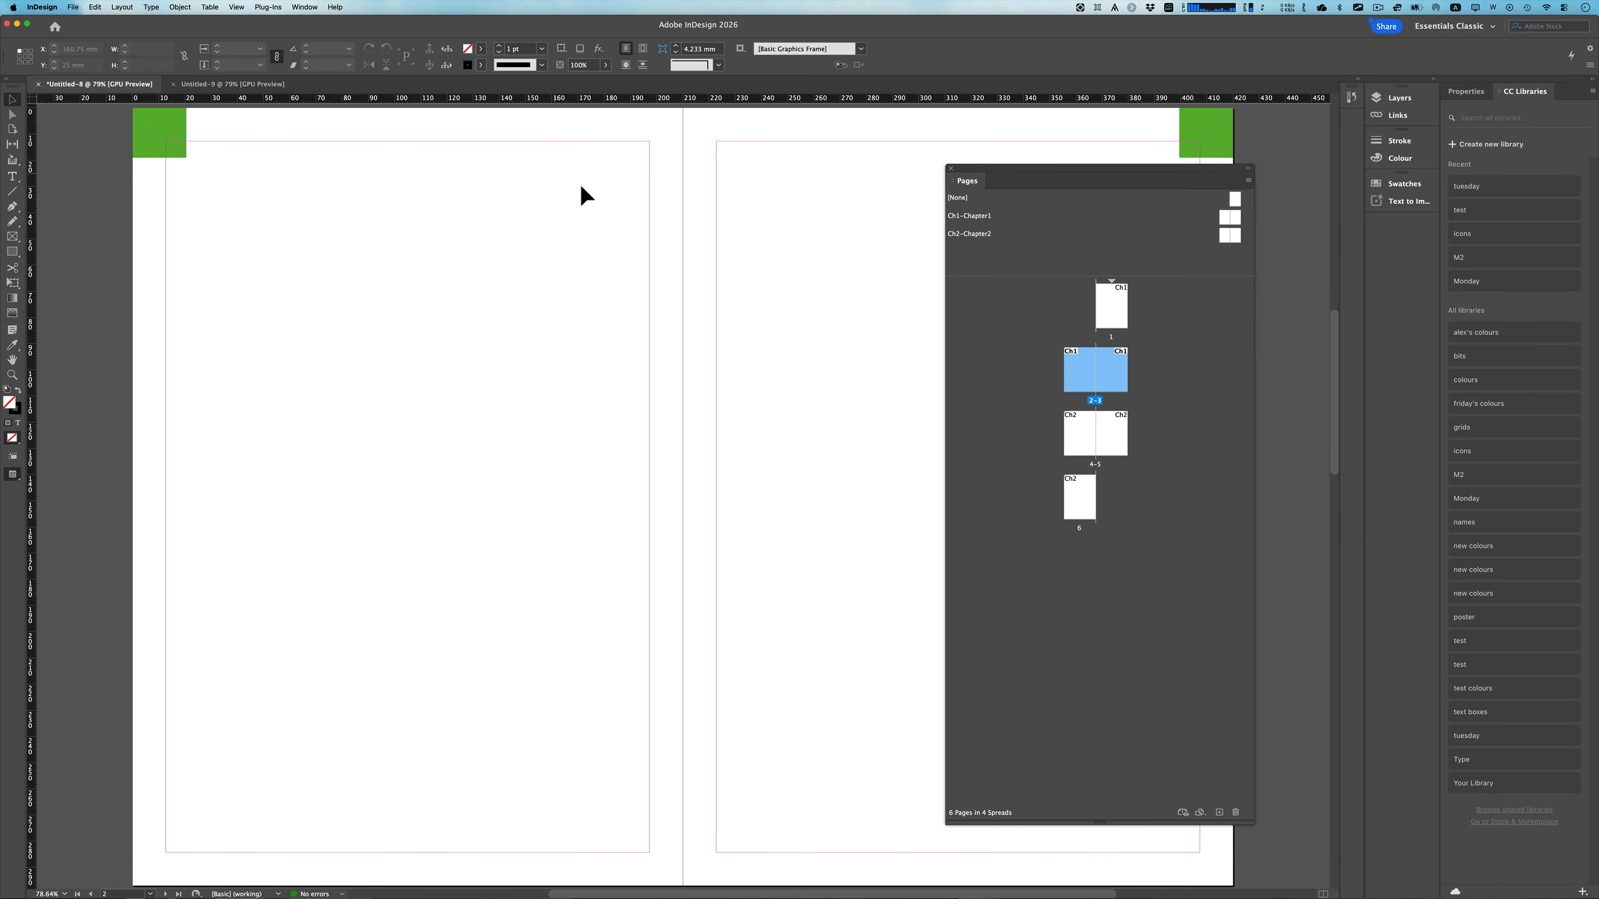
left_click(1248, 182)
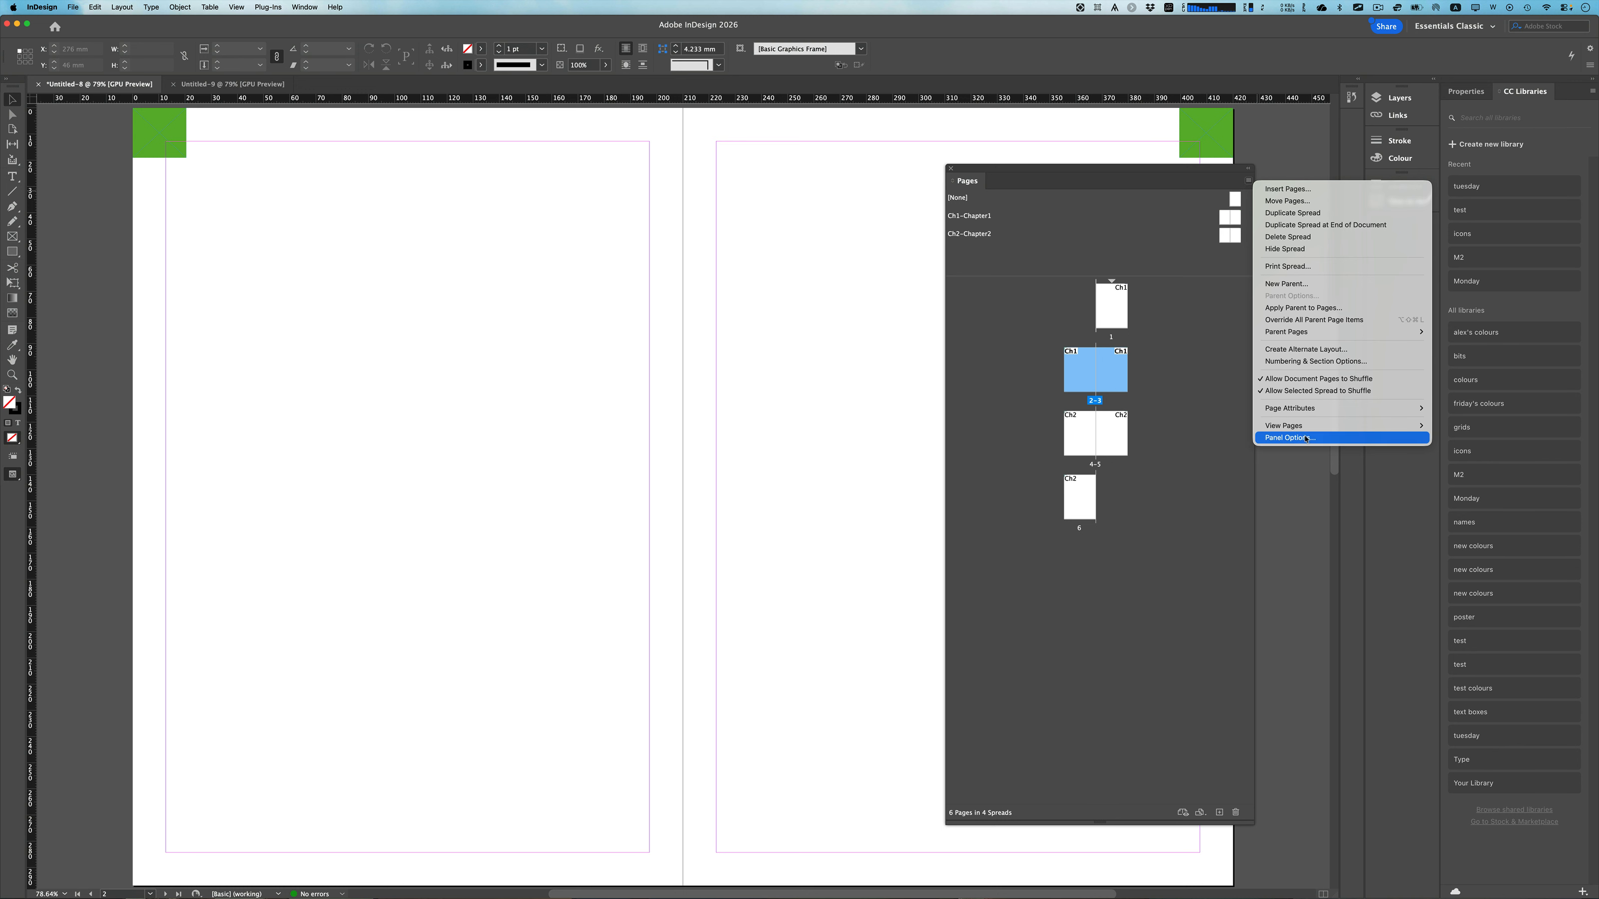
mouse_move(1305, 430)
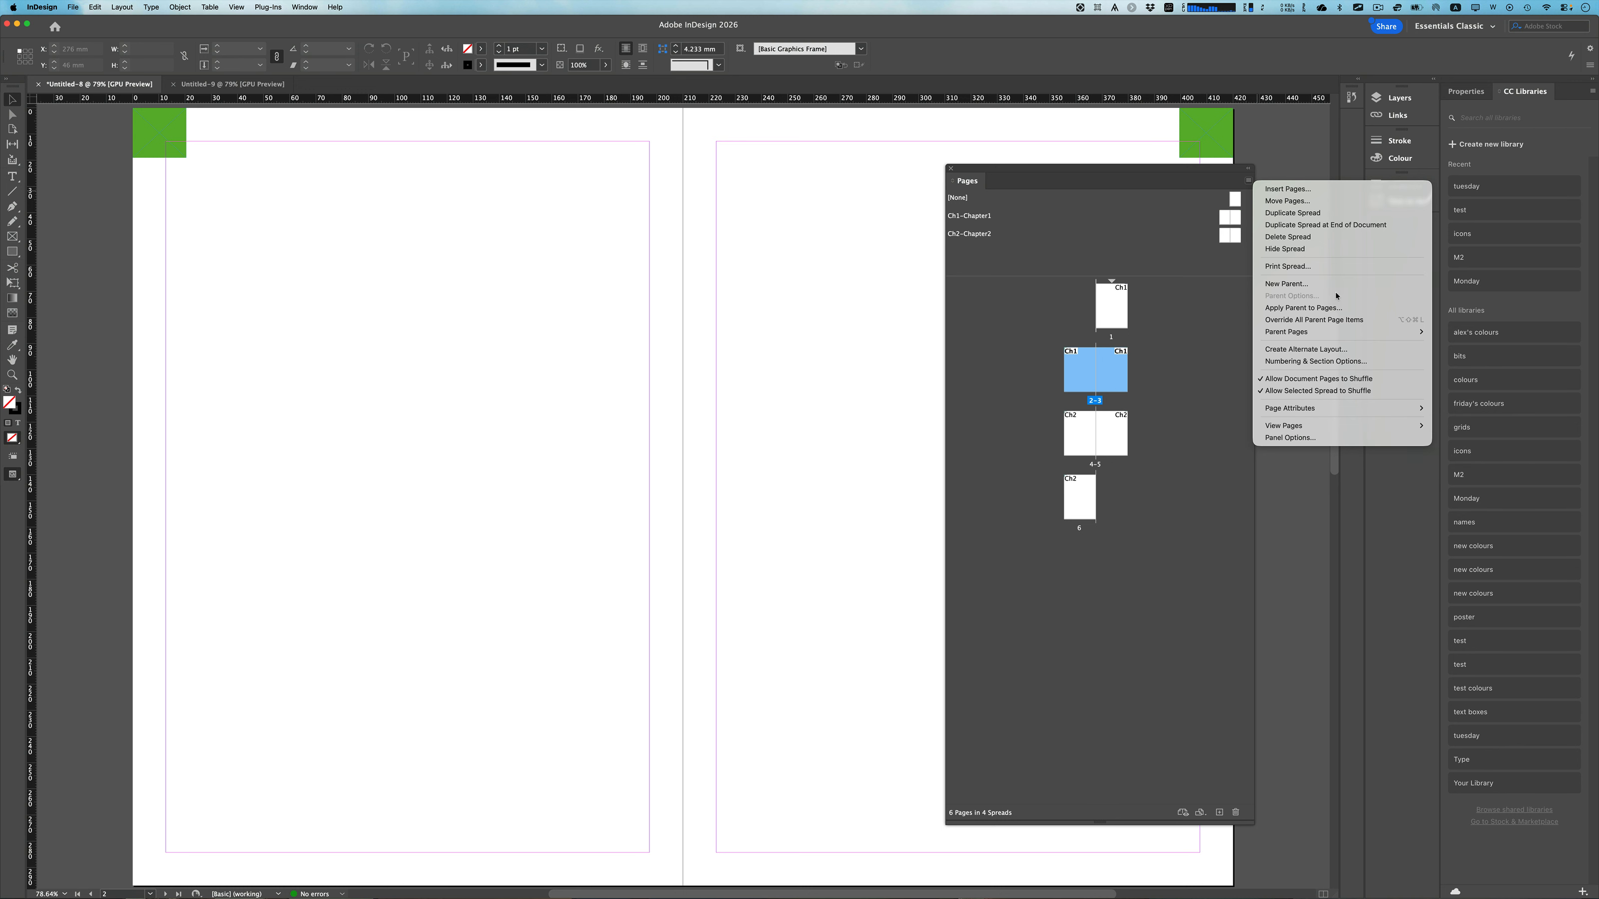
left_click(1119, 239)
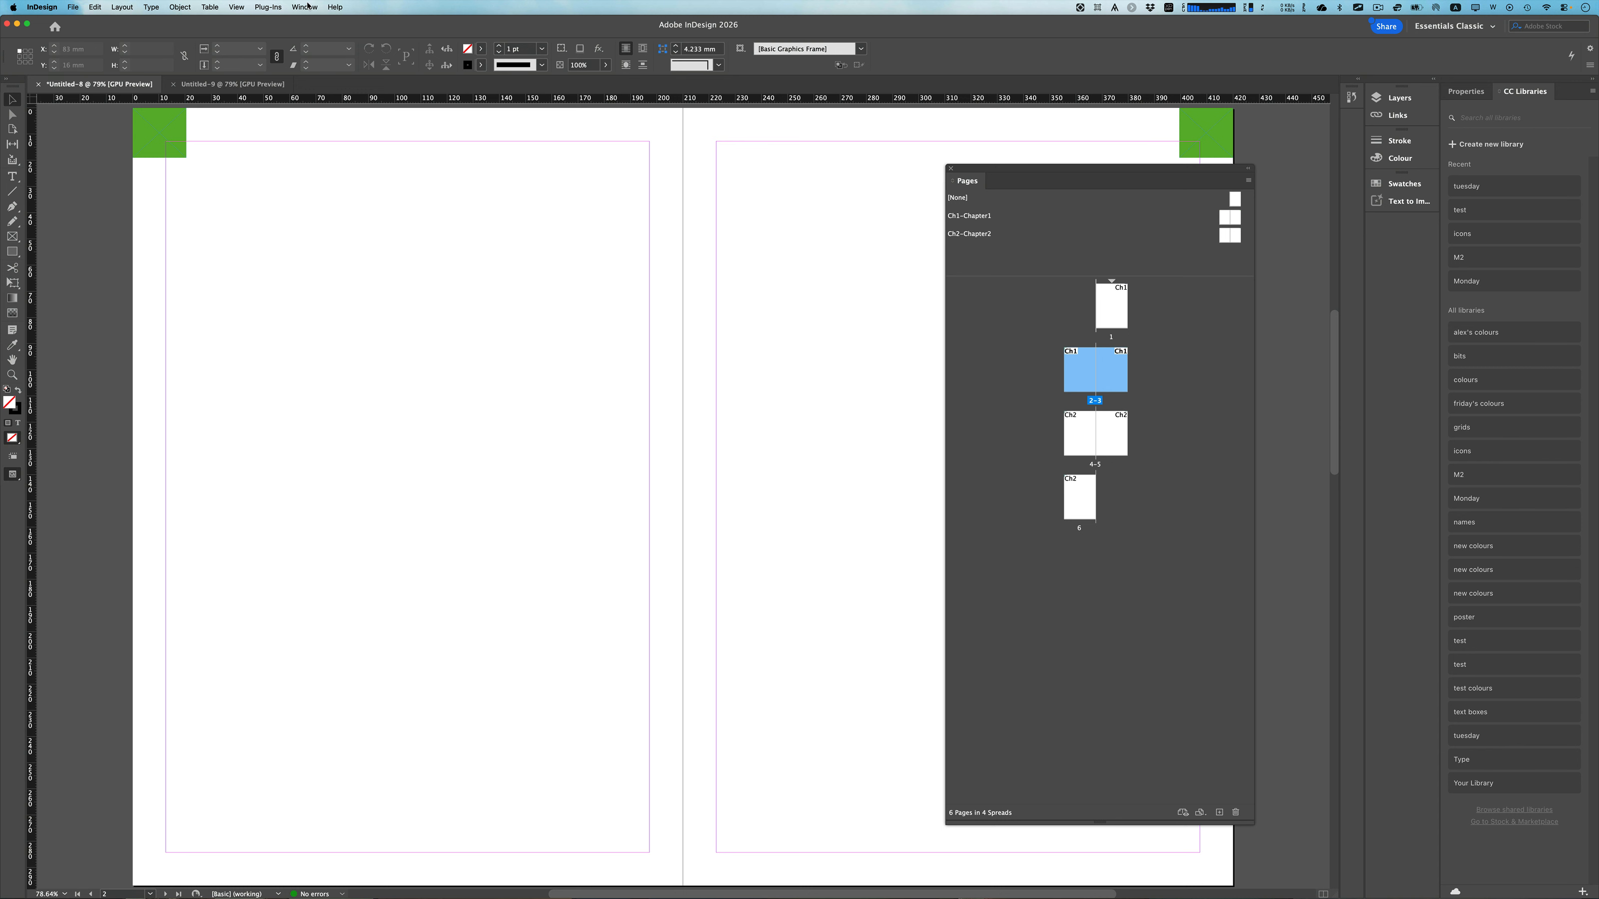
Tile the two open documents vertically side by side and make Untitled-9 the active document.
left_click(305, 7)
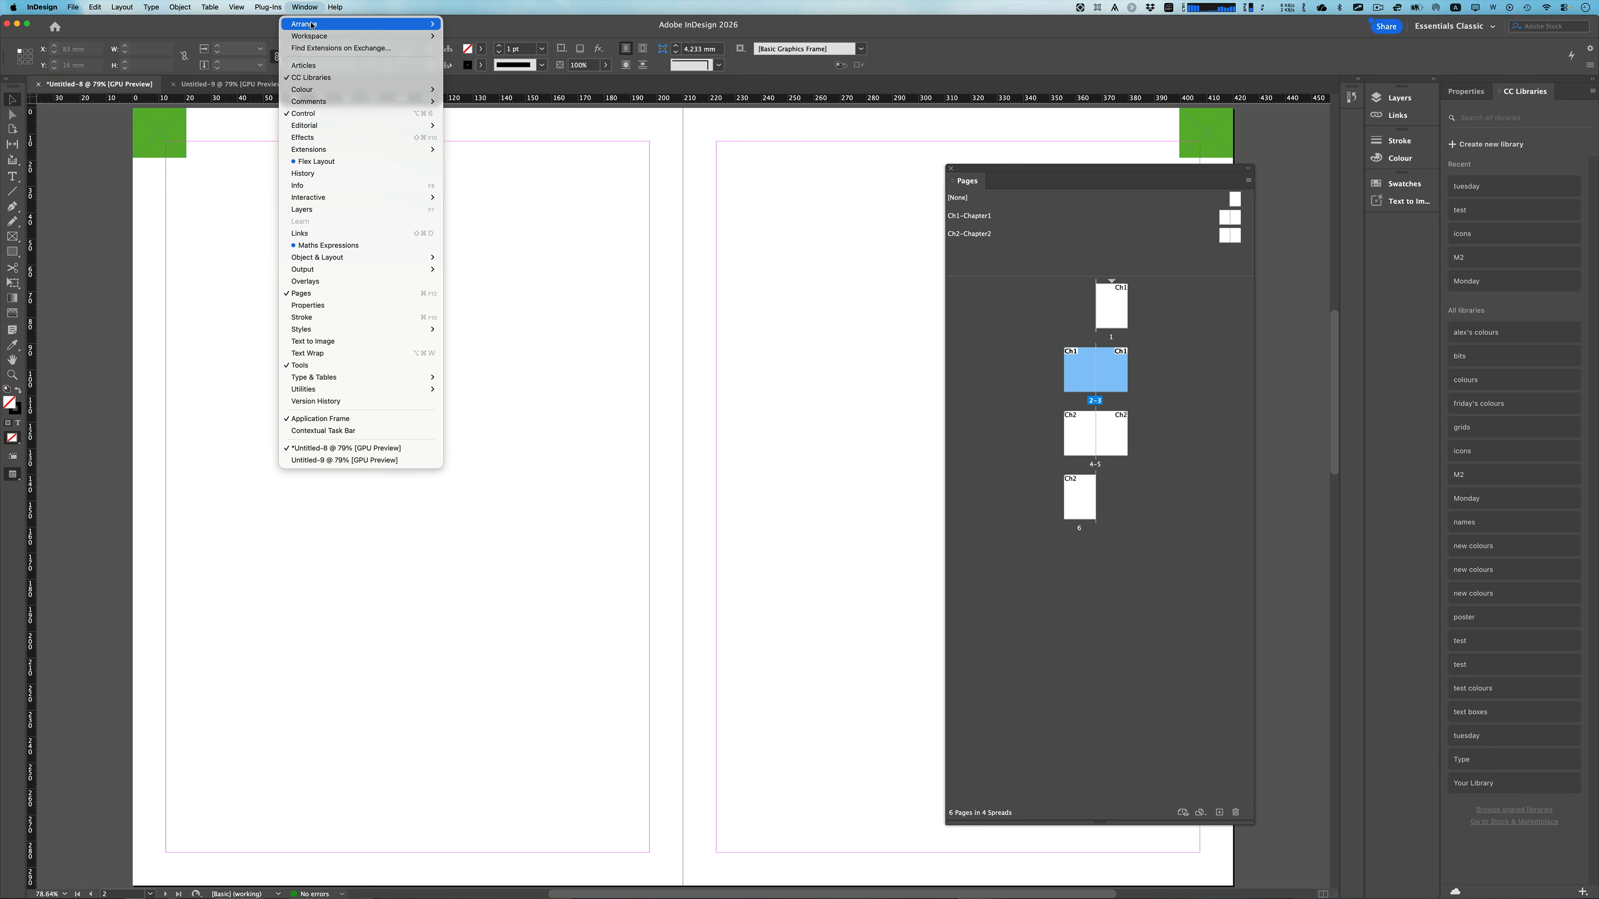
mouse_move(312, 25)
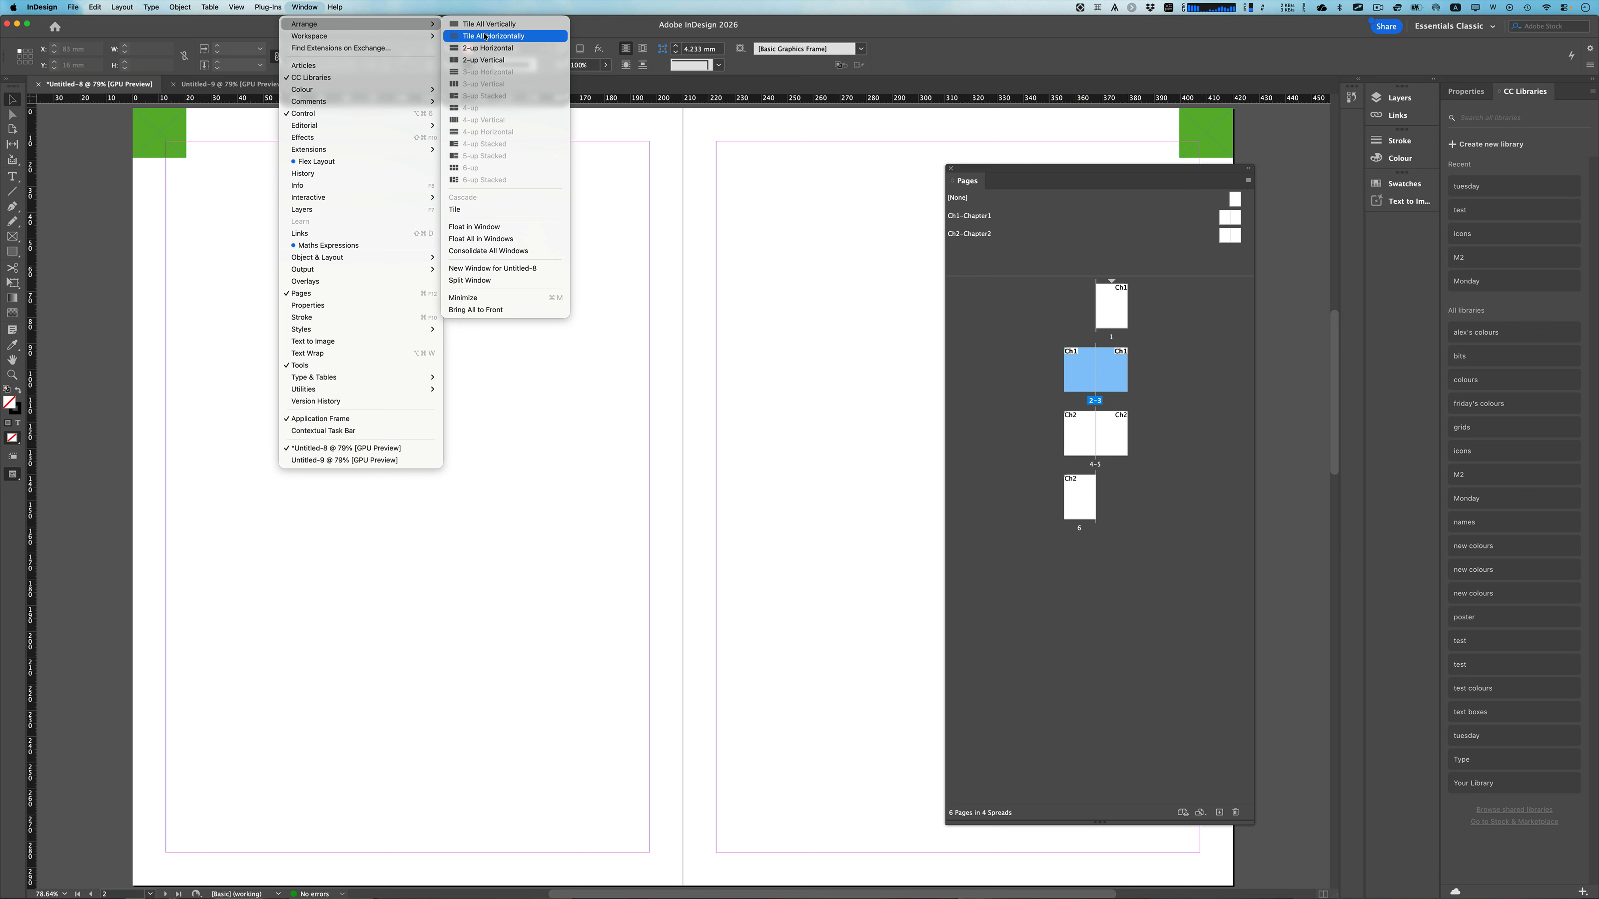
left_click(514, 24)
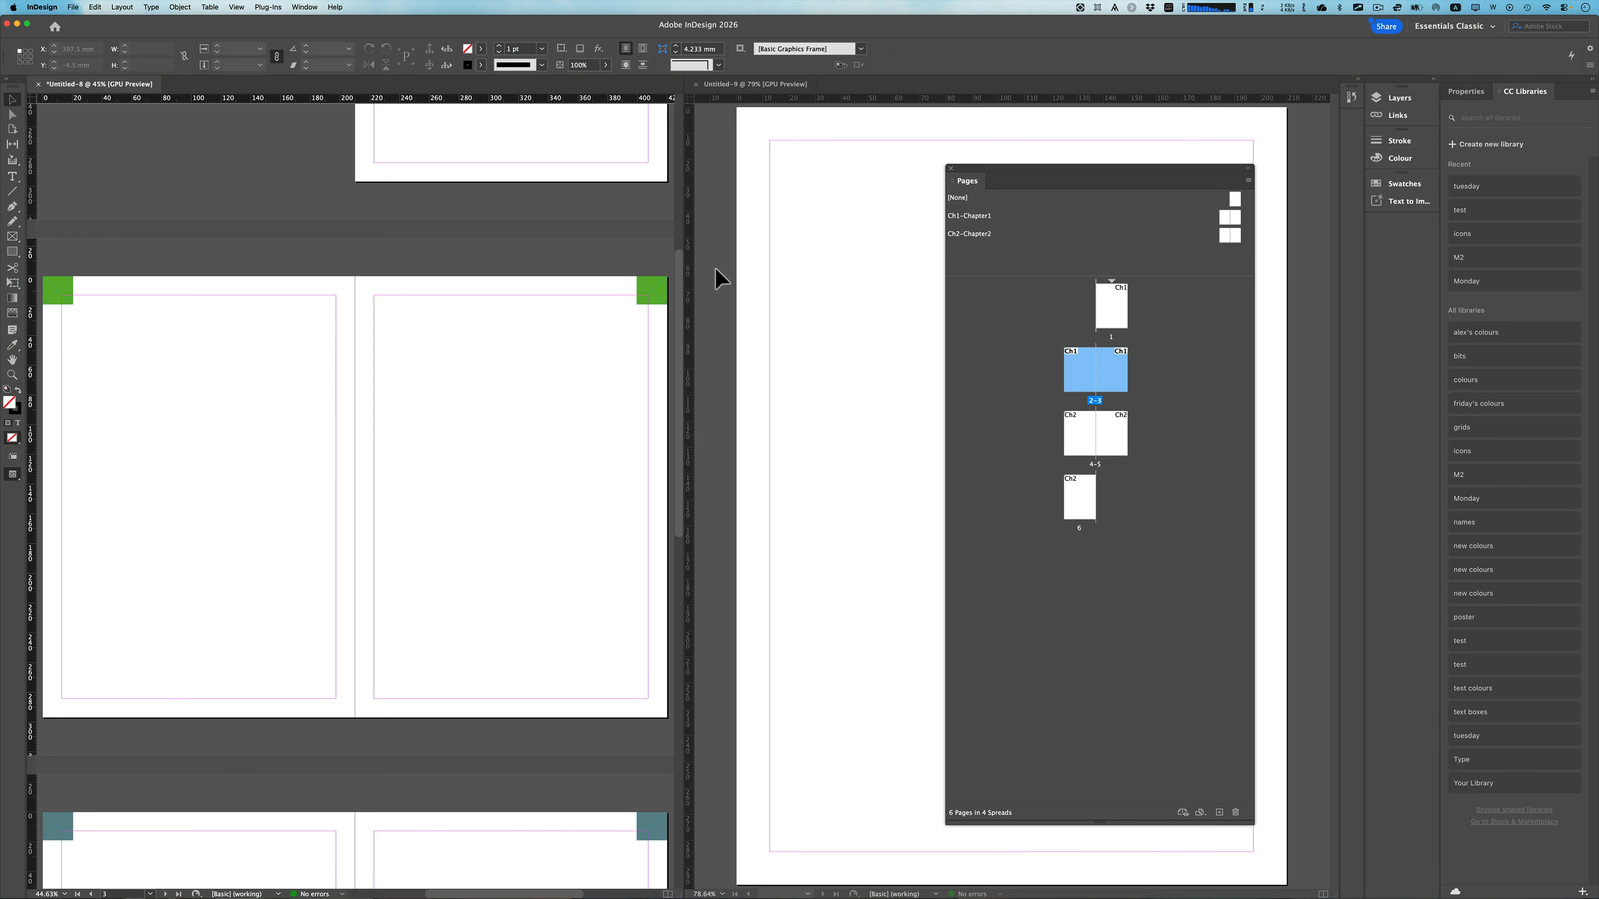
left_click(762, 262)
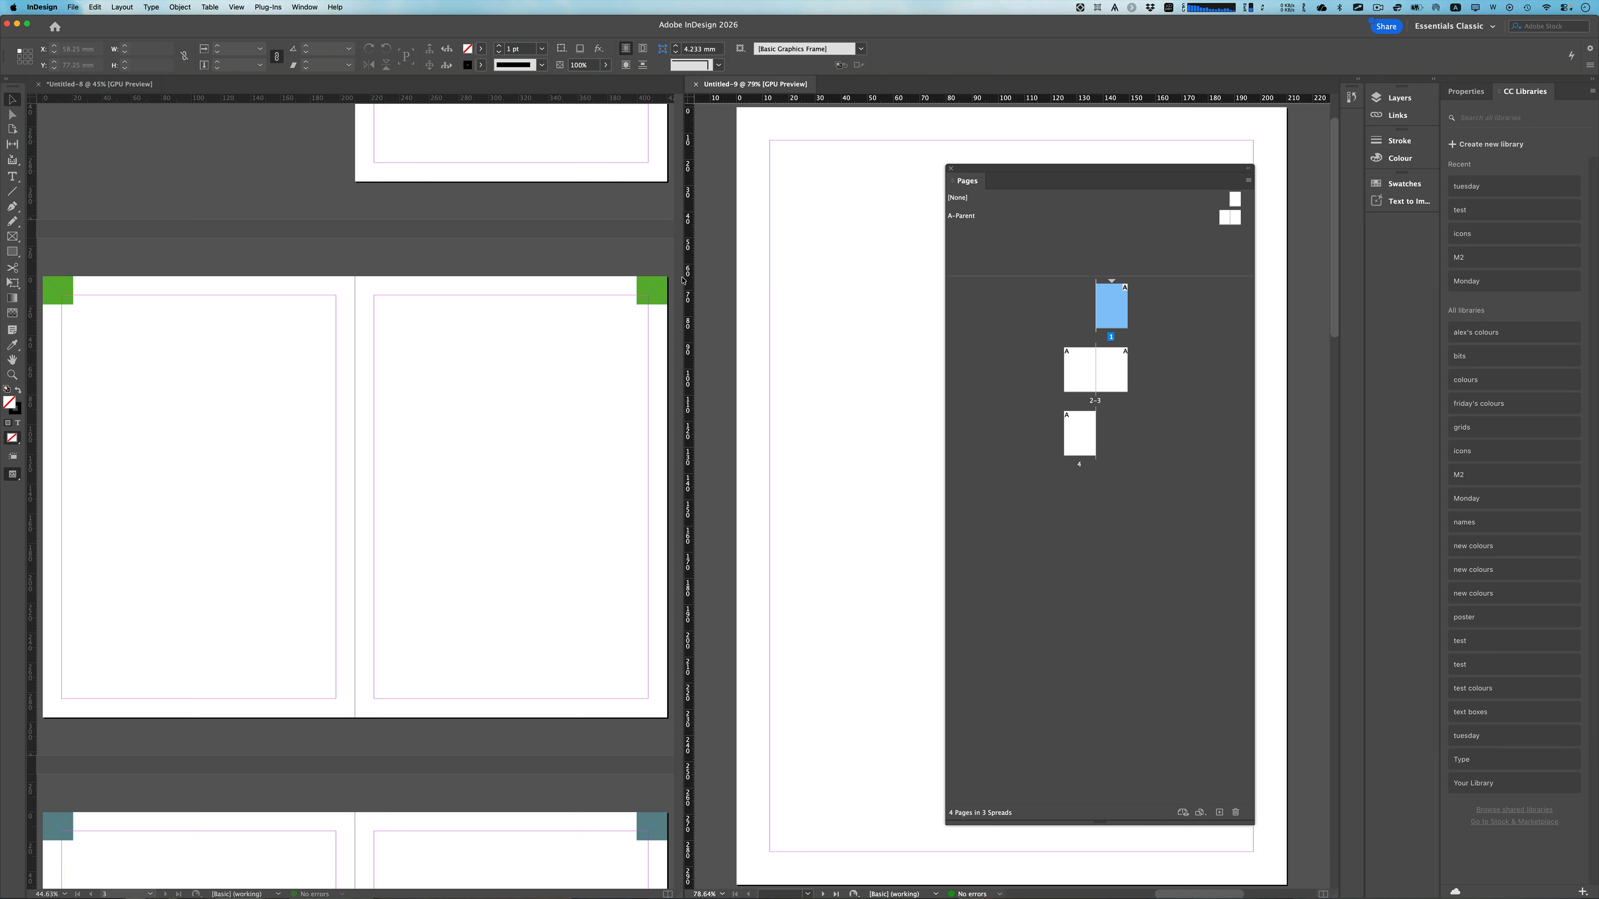
Copy page 1 of Untitled-8 into Untitled-9, inserting it before page 1 without deleting the original.
left_click(596, 261)
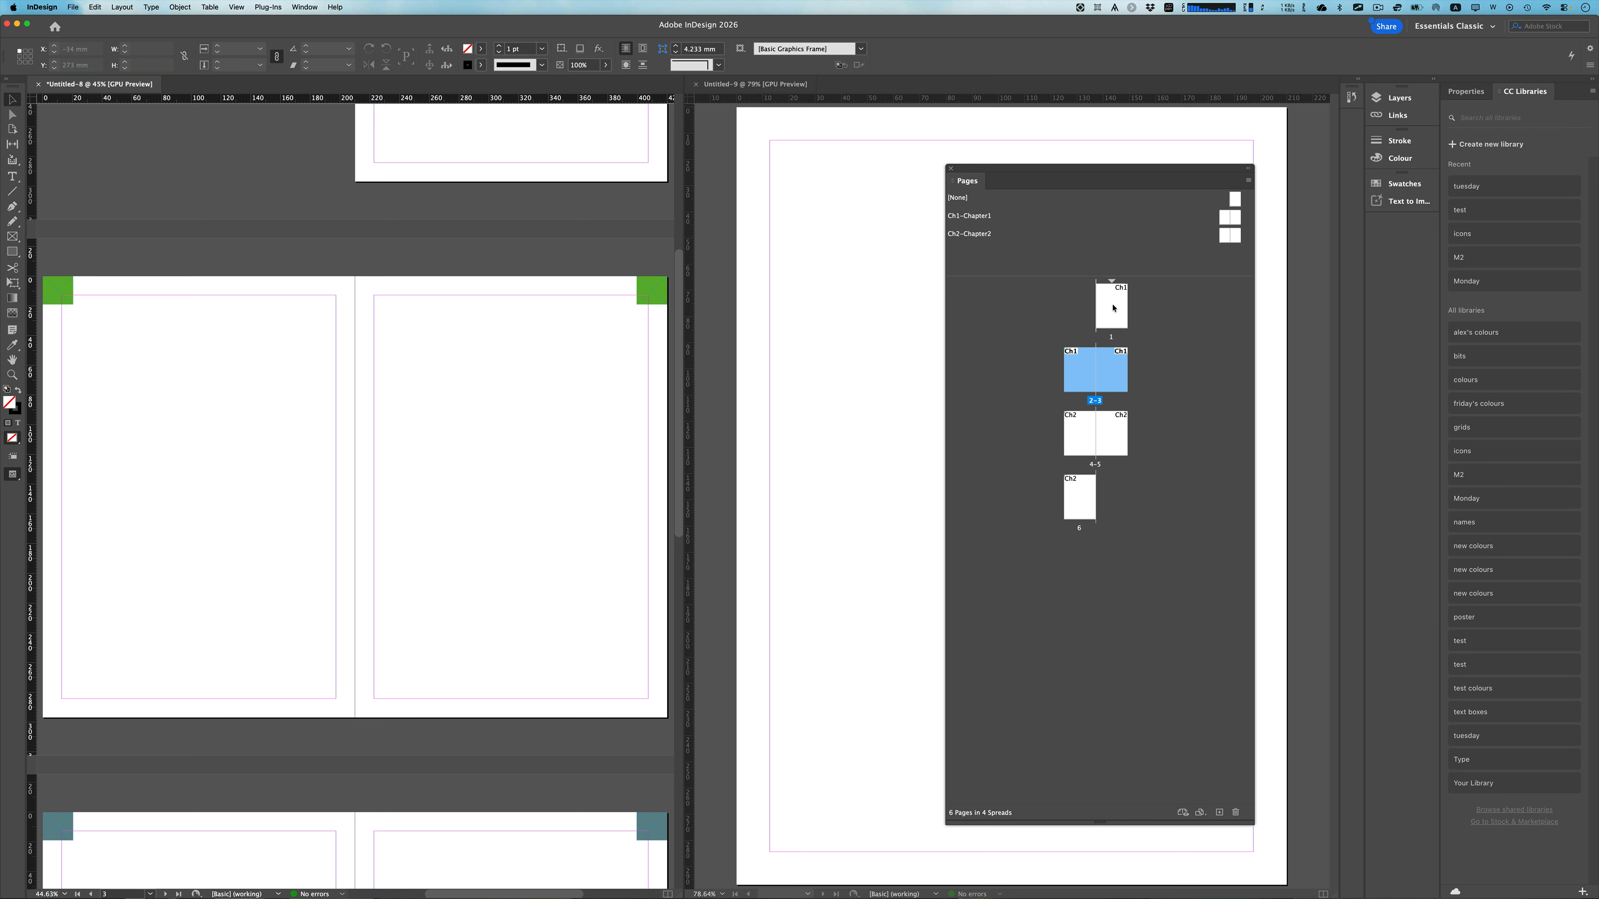
left_click_drag(1113, 308, 849, 261)
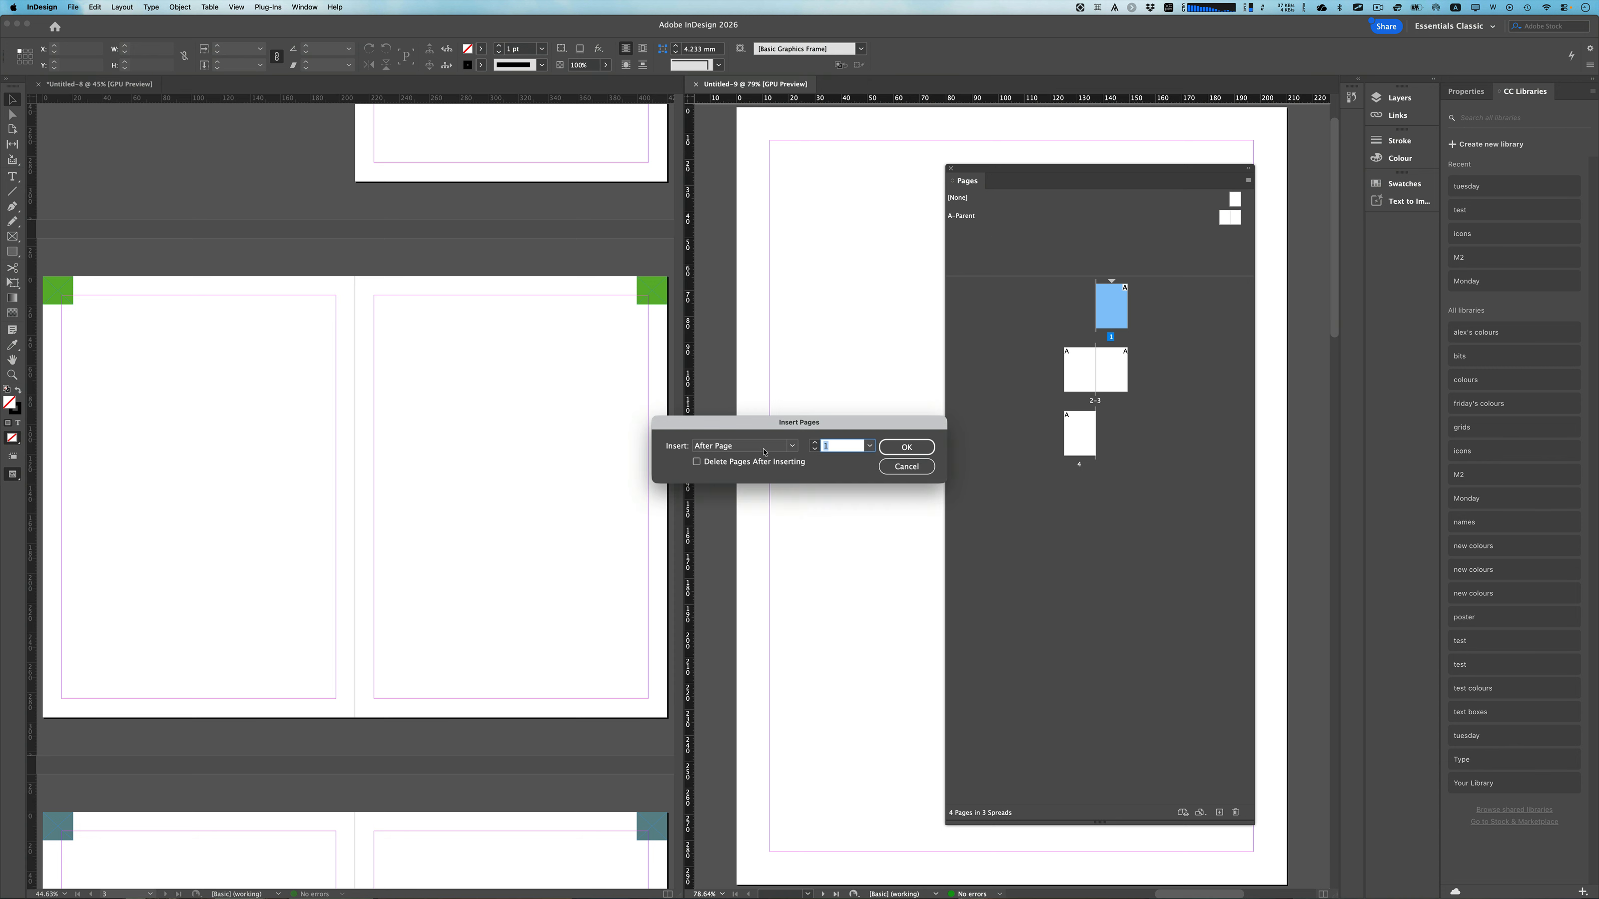
left_click(781, 452)
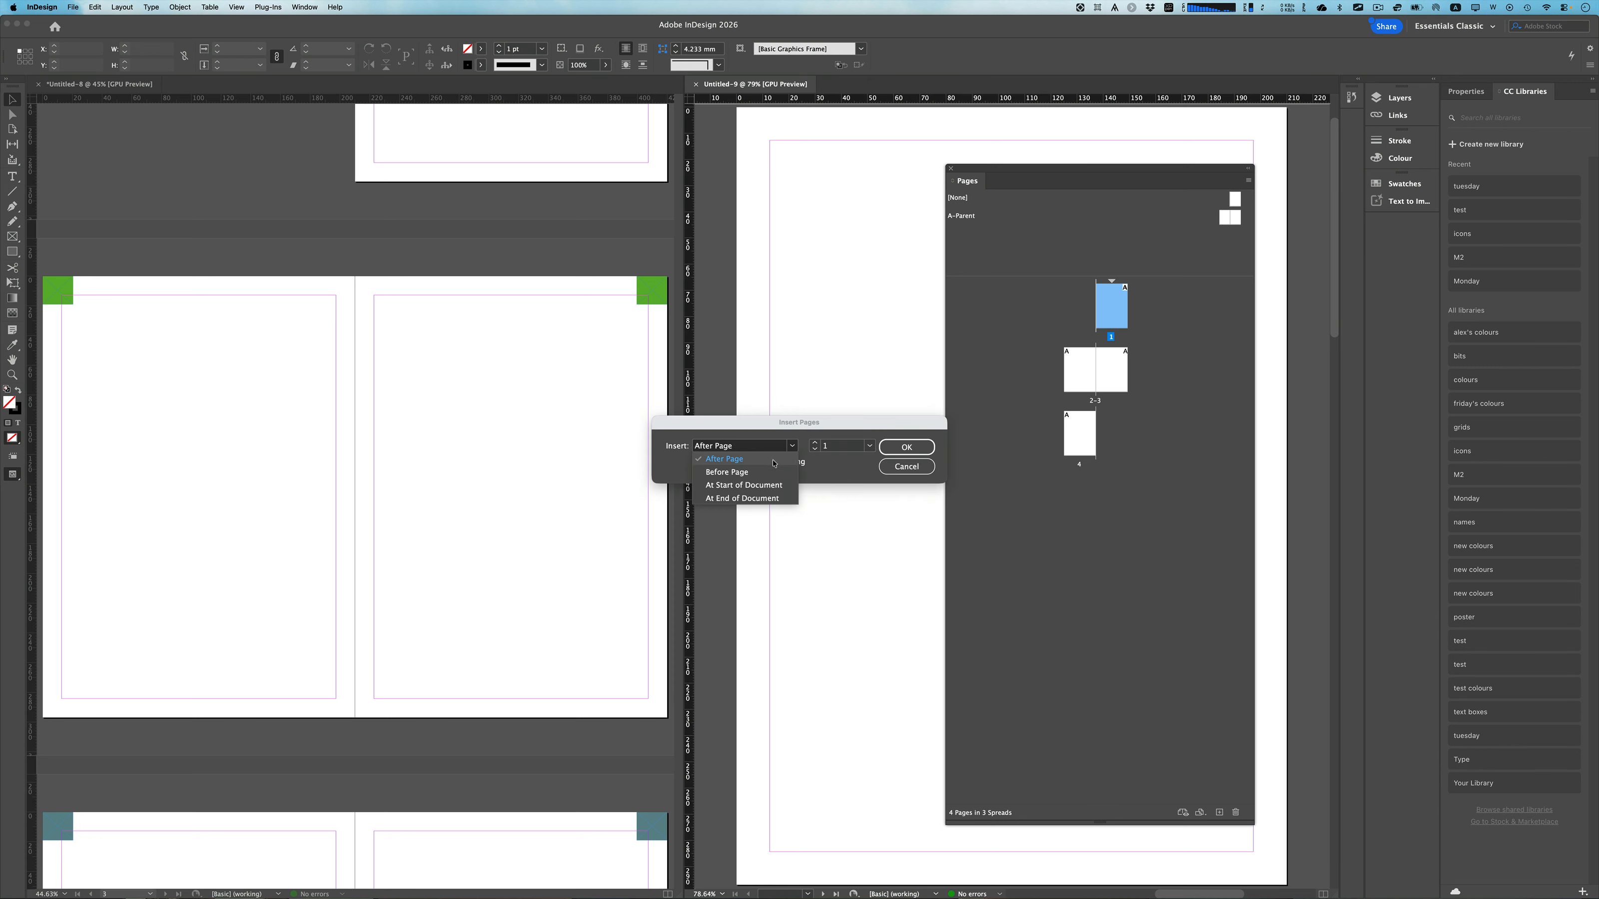
left_click(773, 470)
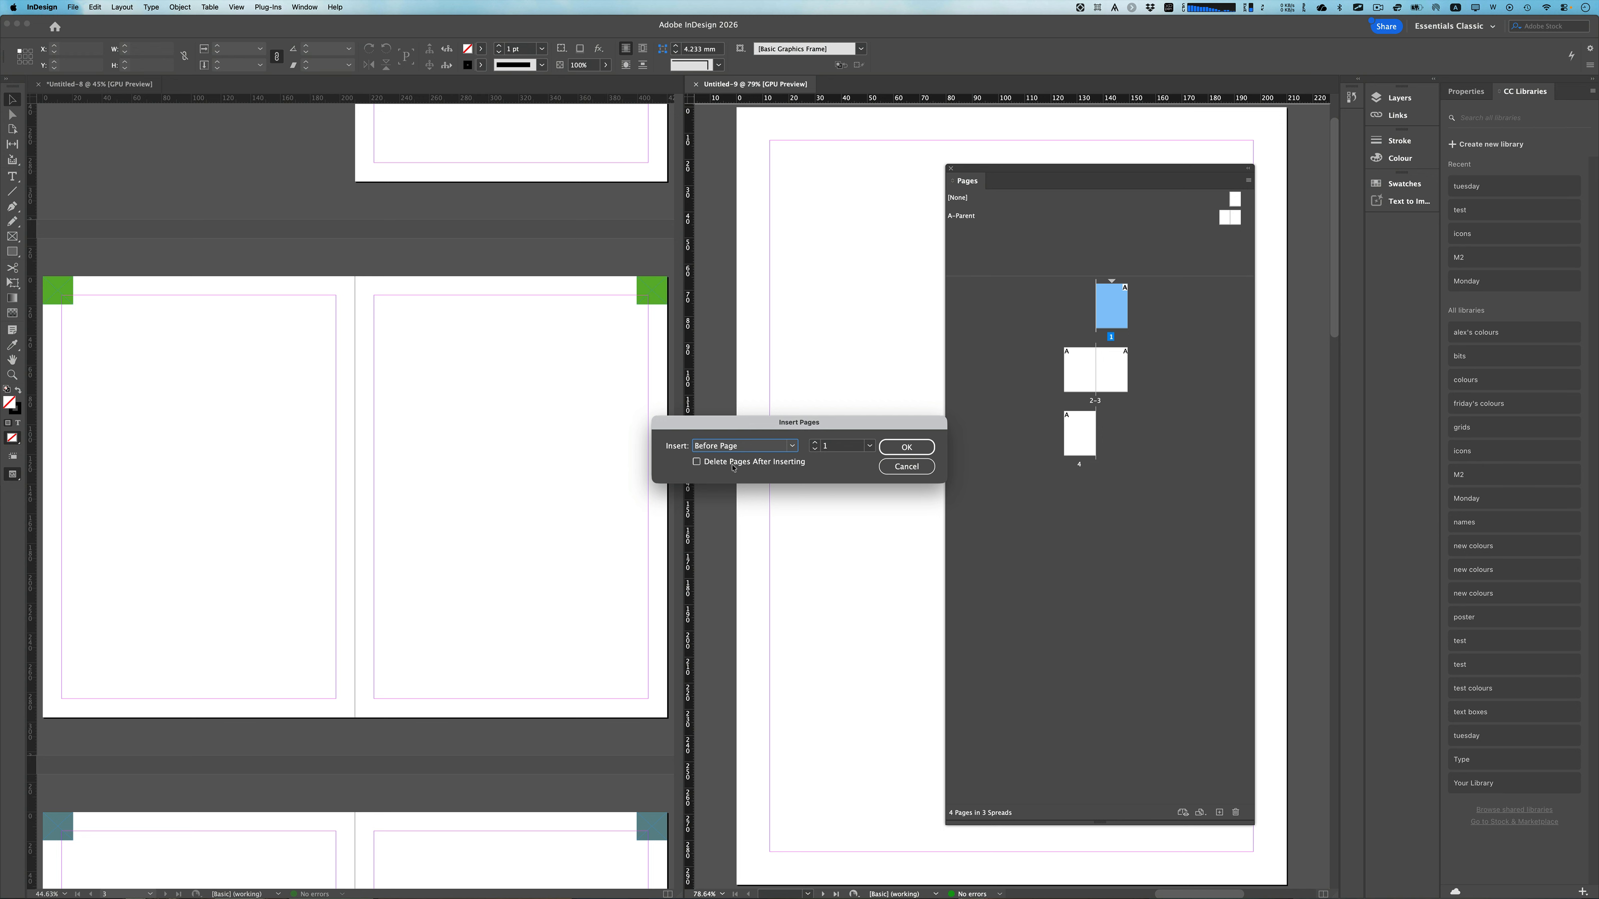
left_click(891, 448)
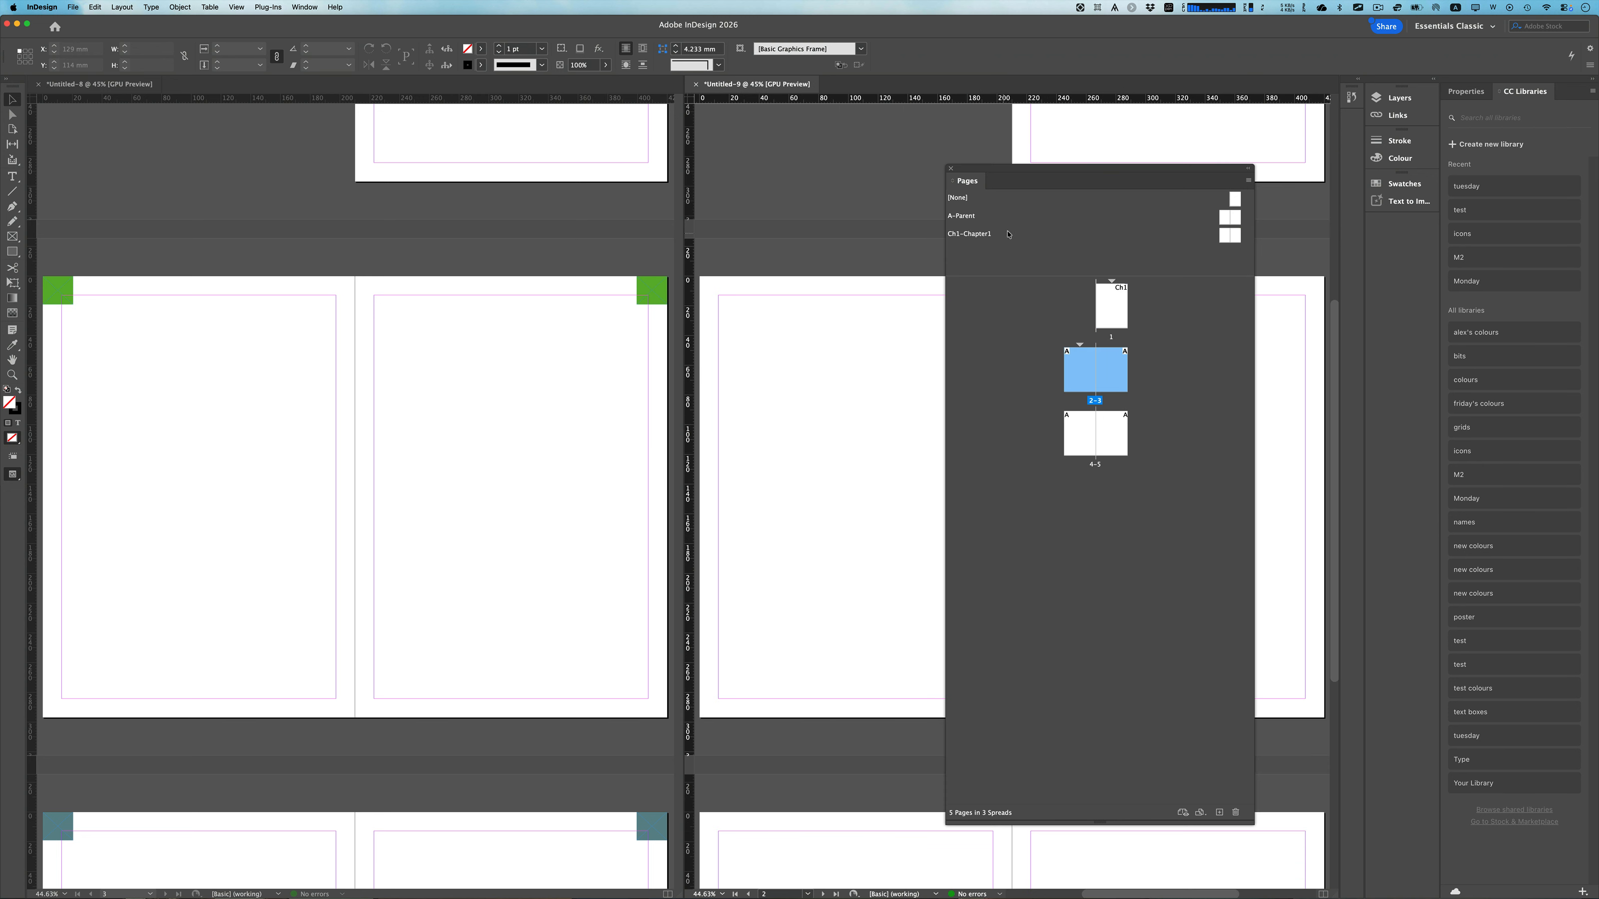